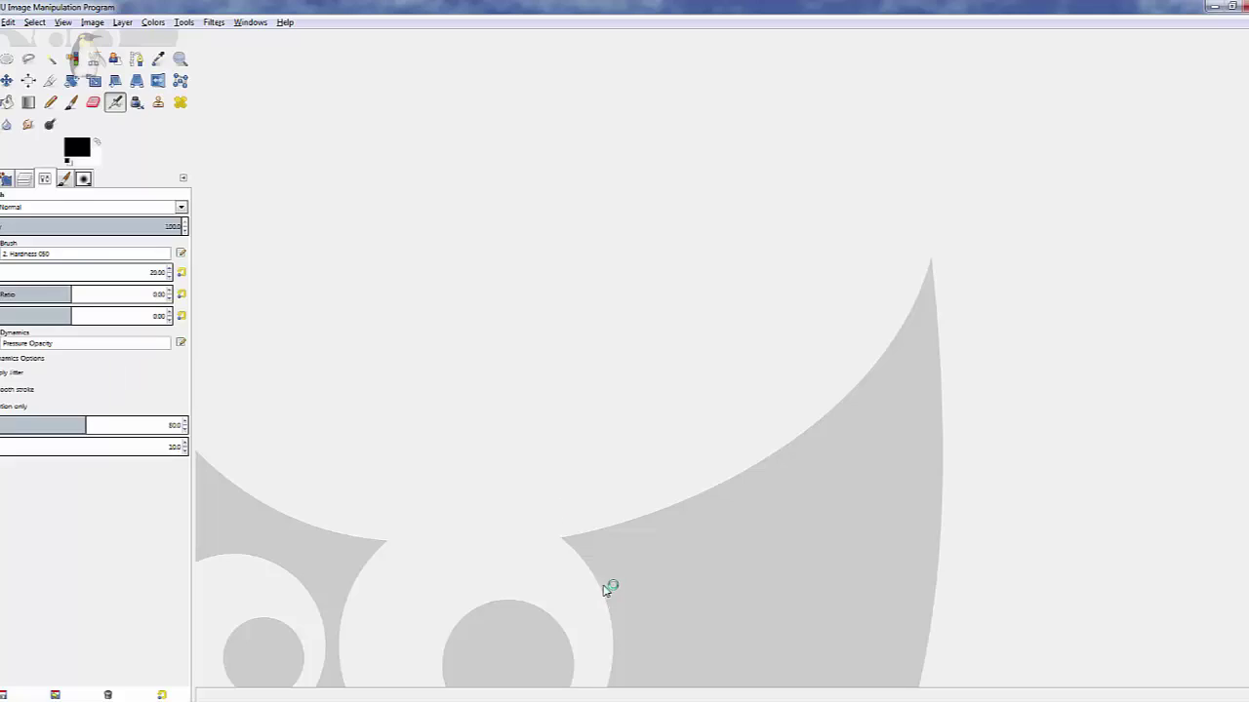
Step: Open the image Suits1.jpg from the Album Cover folder in Pictures
left_click(0, 23)
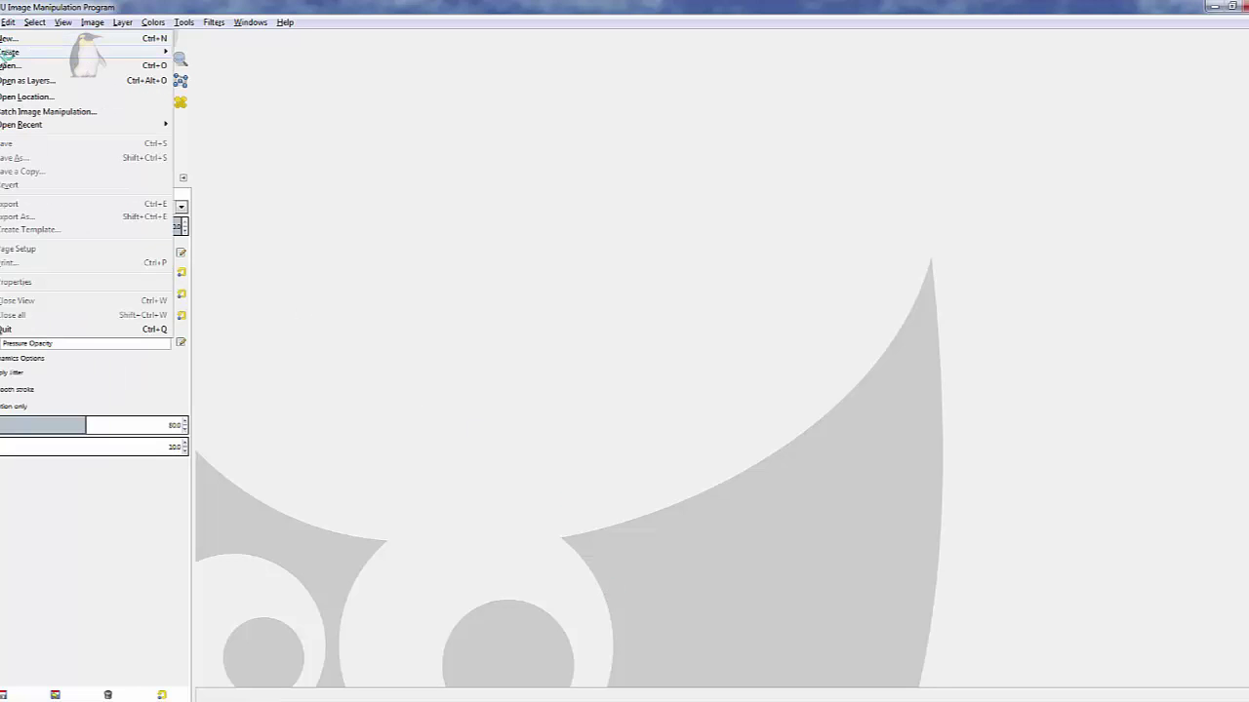
left_click(8, 66)
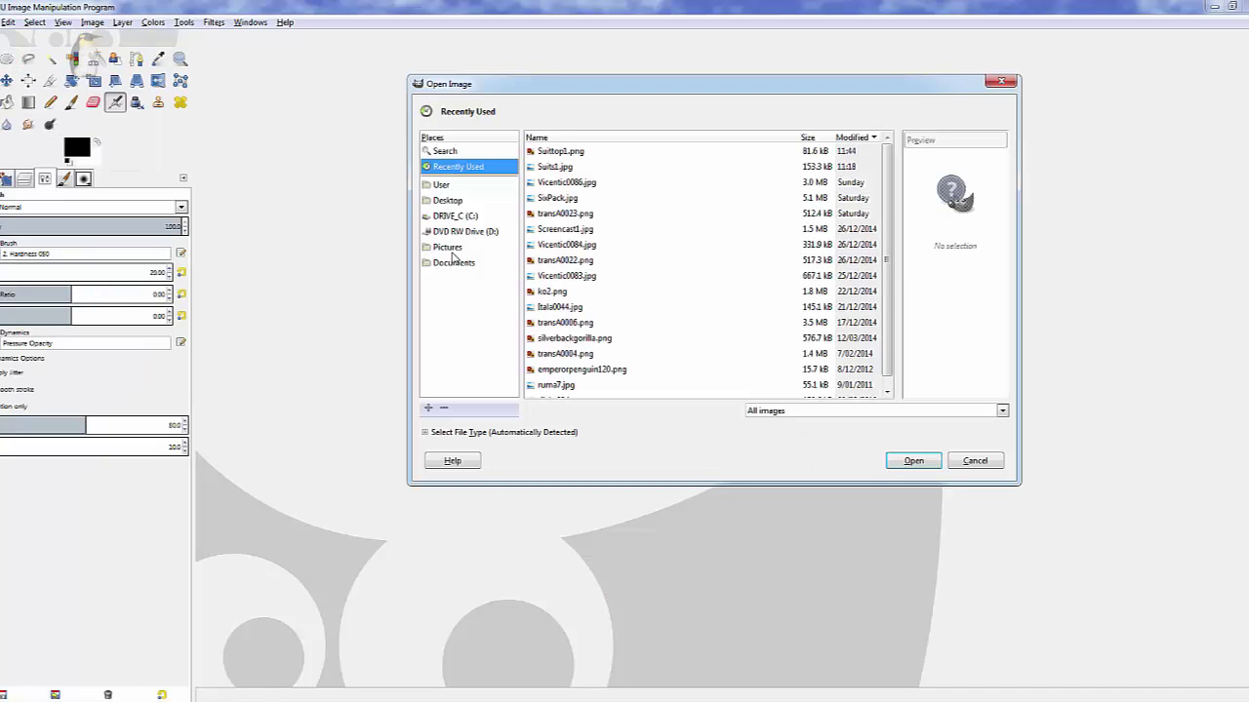
left_click(450, 250)
double_click(574, 176)
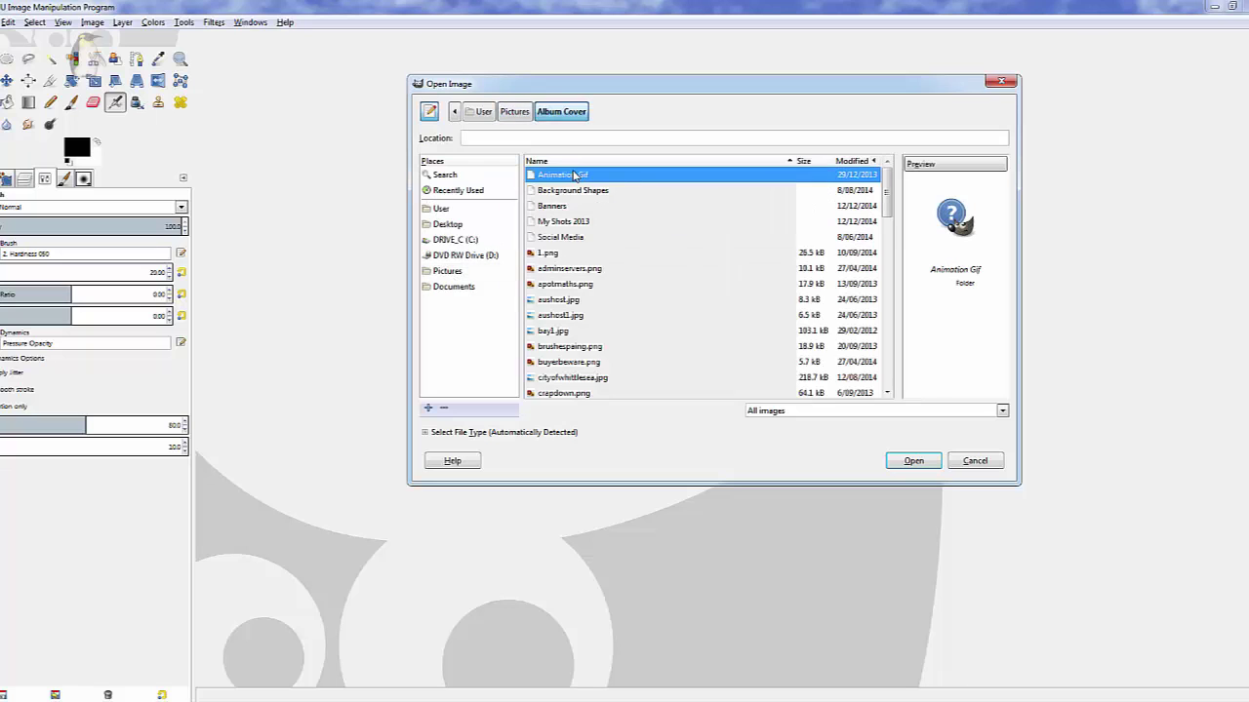
left_click_drag(889, 195, 900, 336)
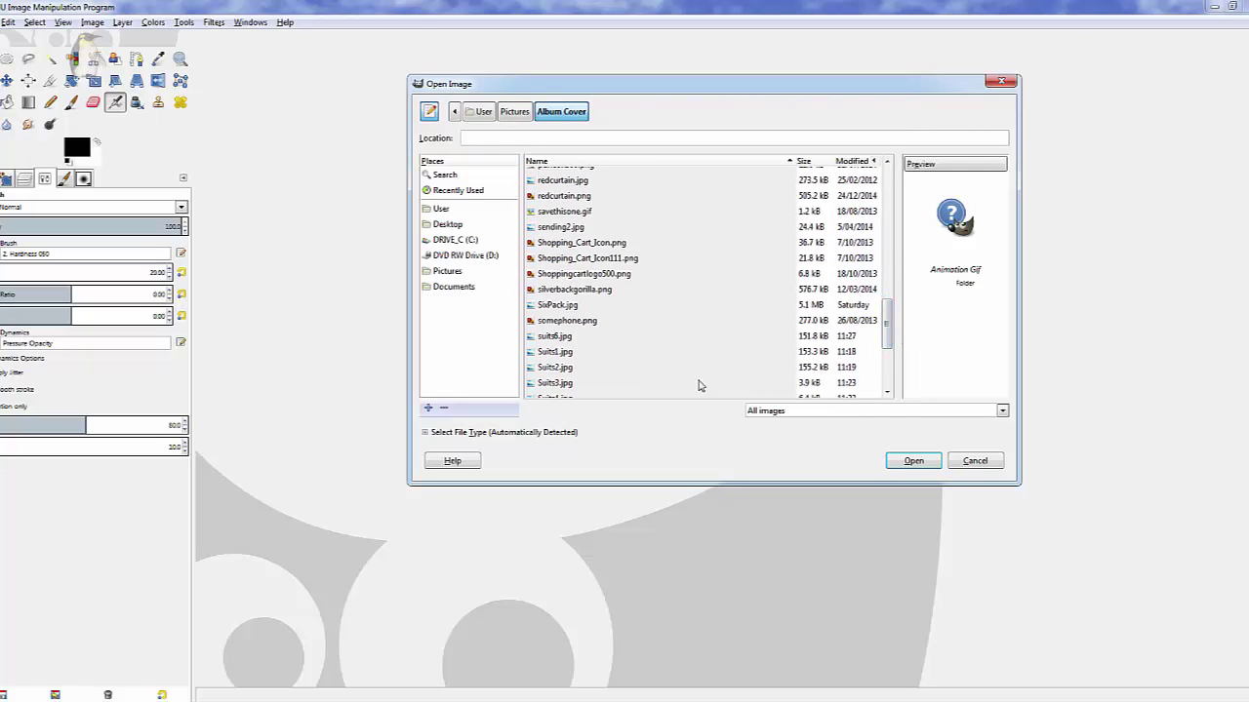
left_click(556, 352)
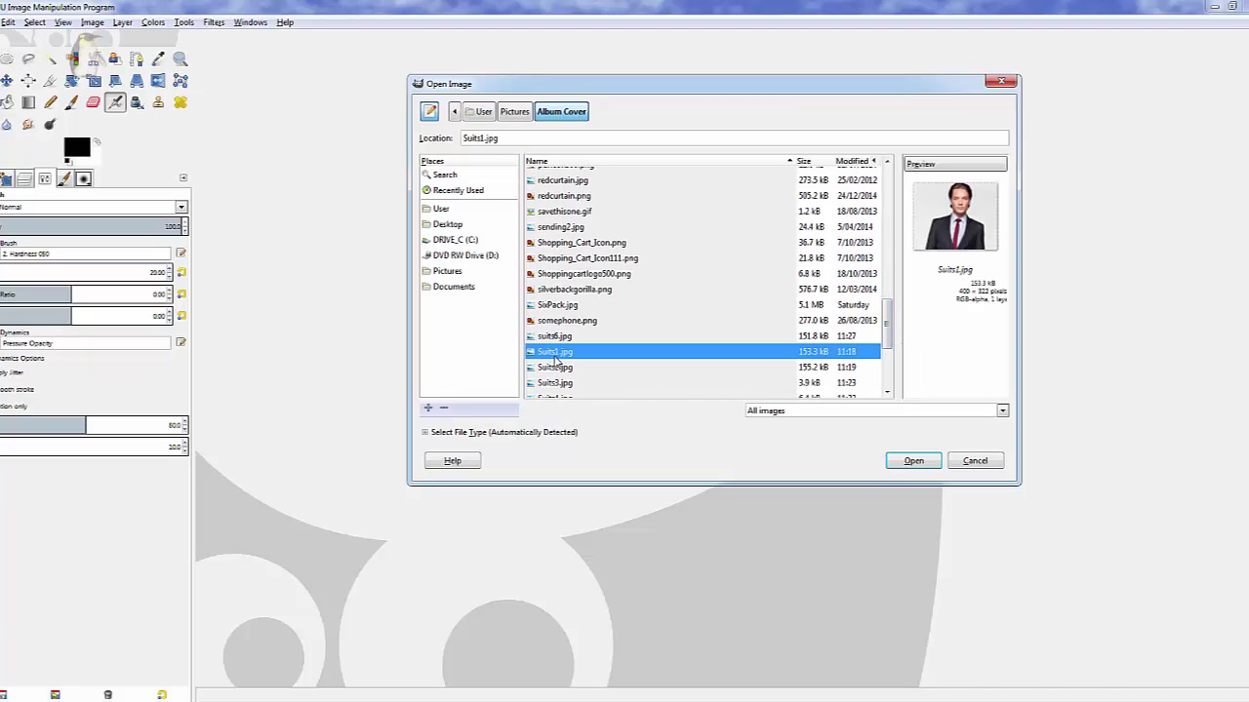
left_click(913, 462)
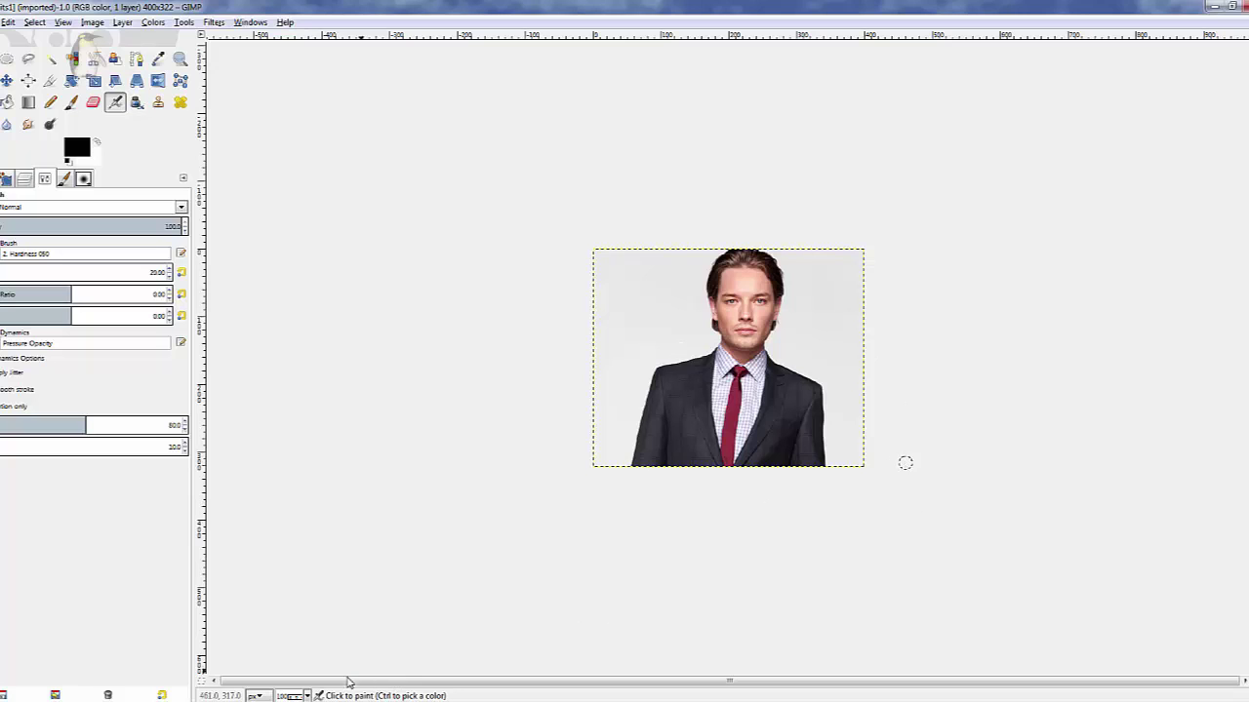
Step: Check whether the Suits1.jpg layer already has an alpha channel
left_click(306, 696)
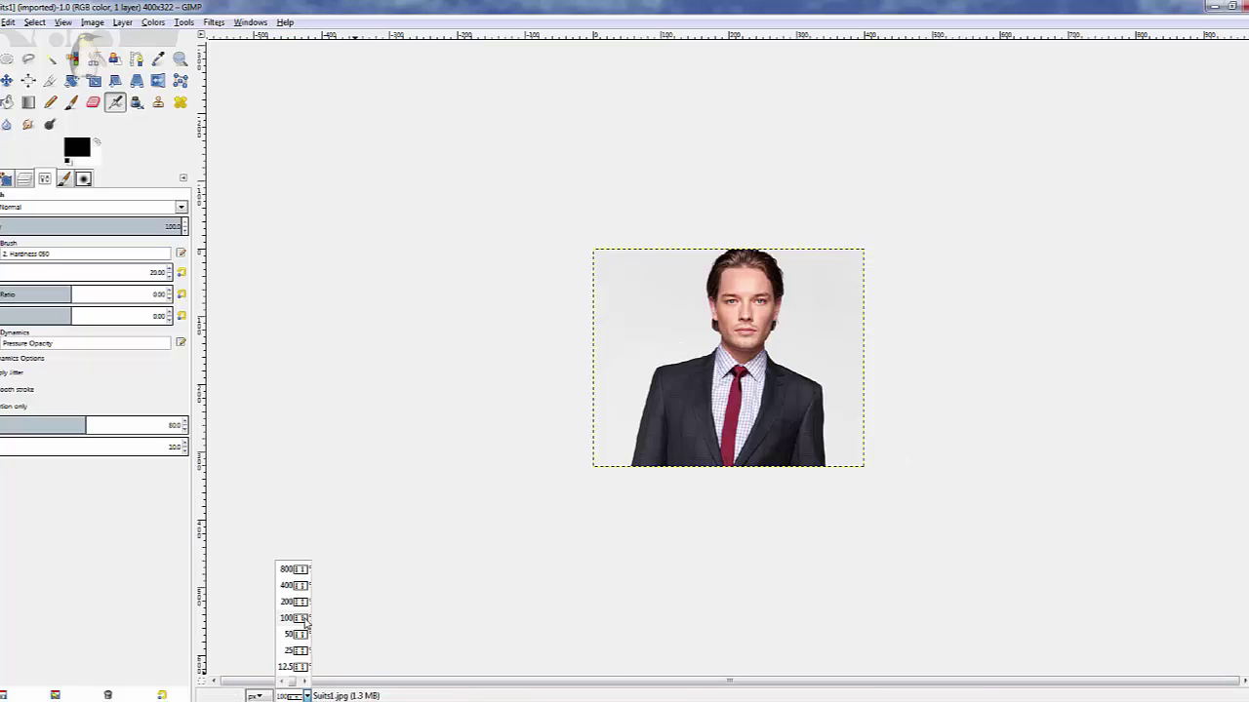
left_click(297, 605)
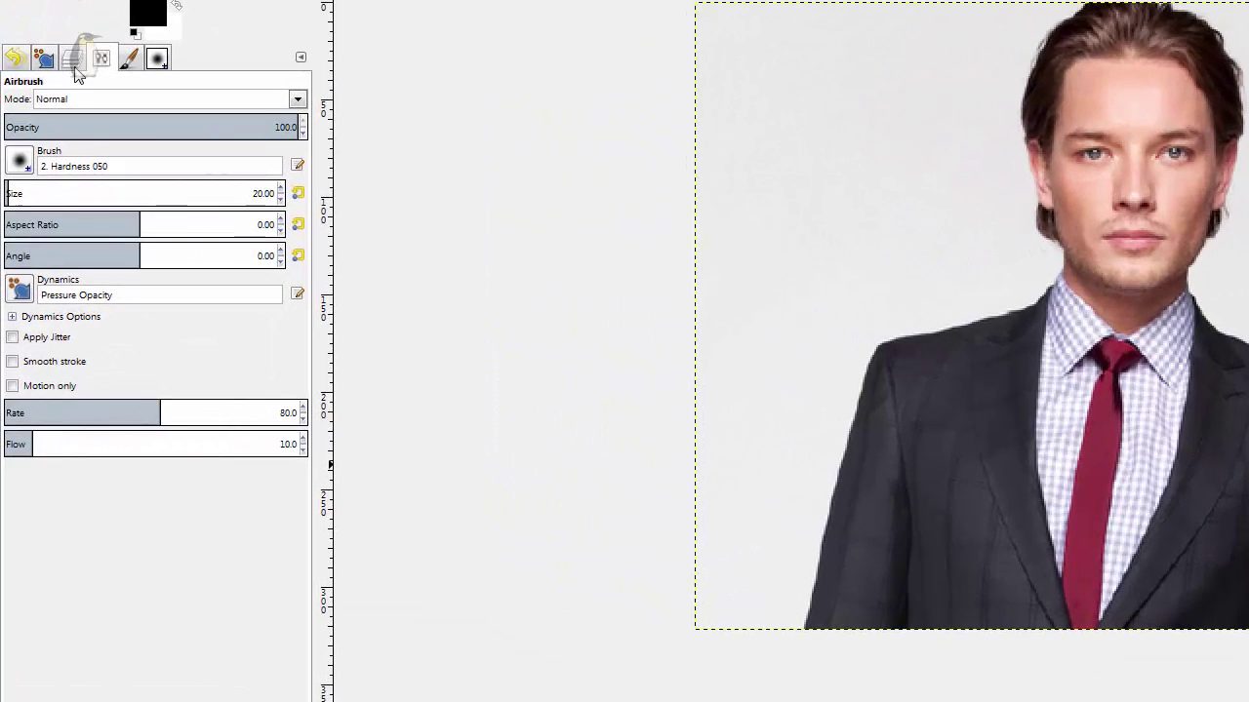
left_click(36, 152)
right_click(195, 170)
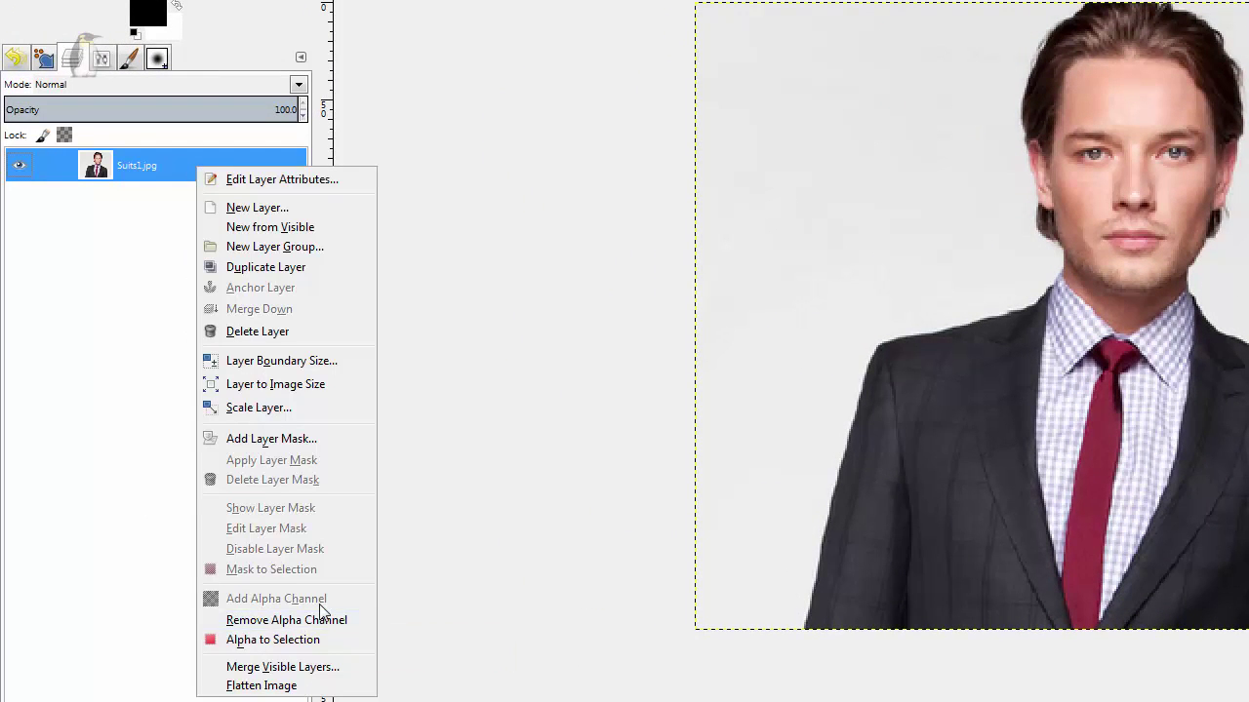
left_click(566, 463)
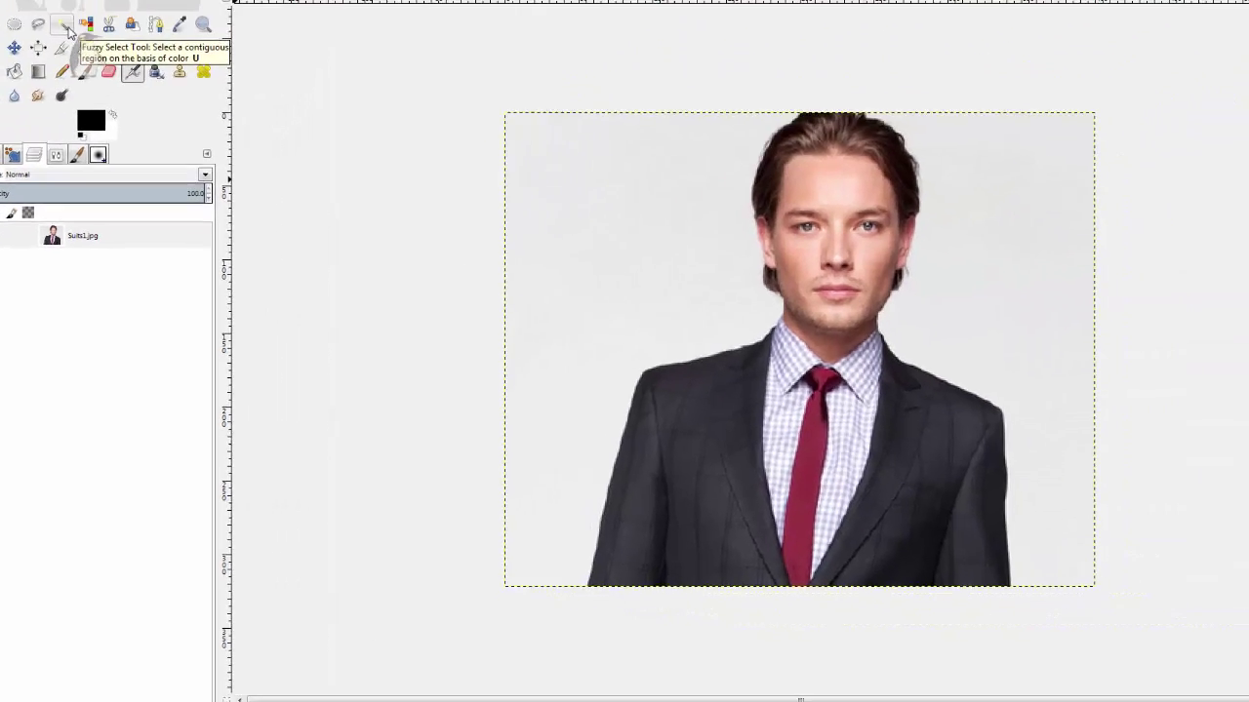
Step: Fuzzy-select the light grey background with a threshold of 20, delete it to transparency and clear the selection
double_click(49, 60)
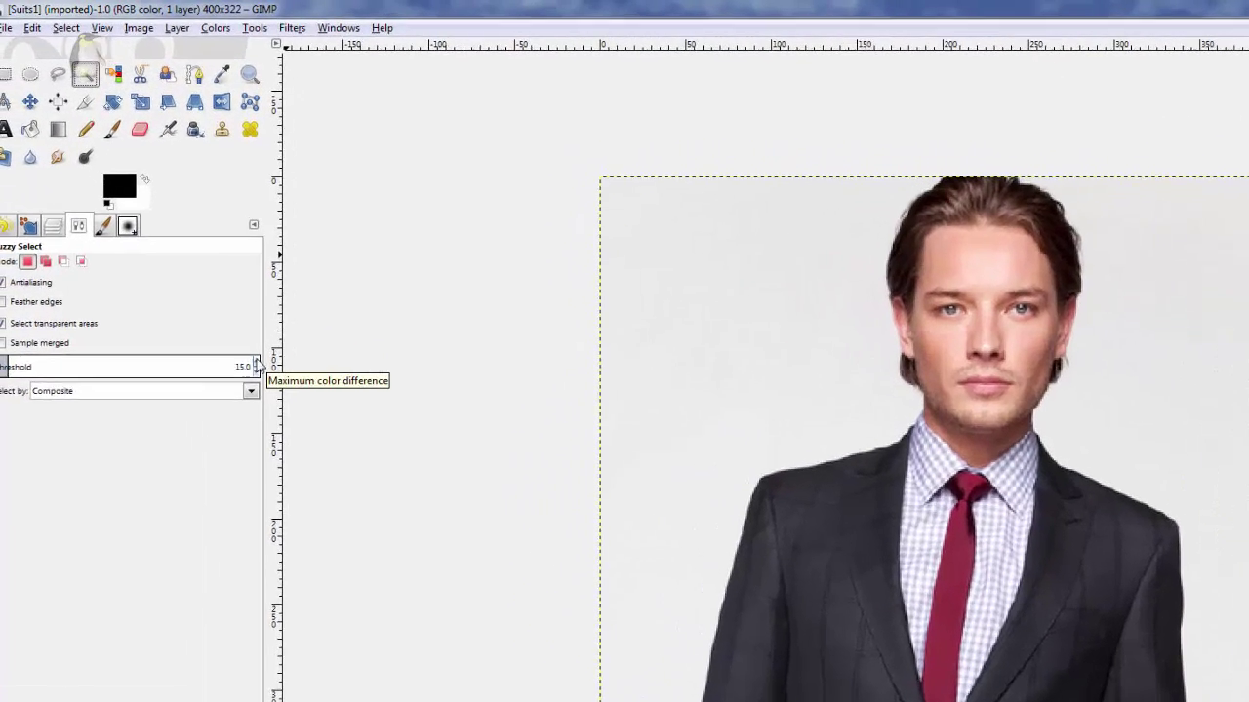
left_click(257, 364)
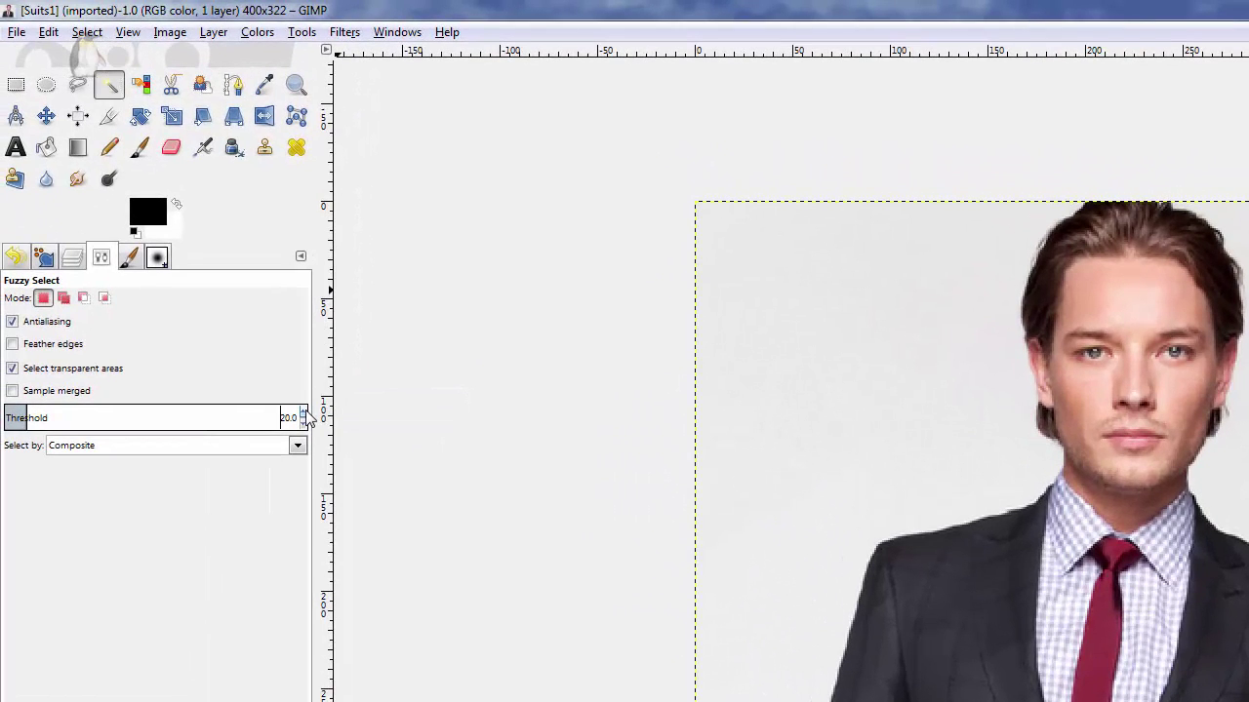
left_click(752, 261)
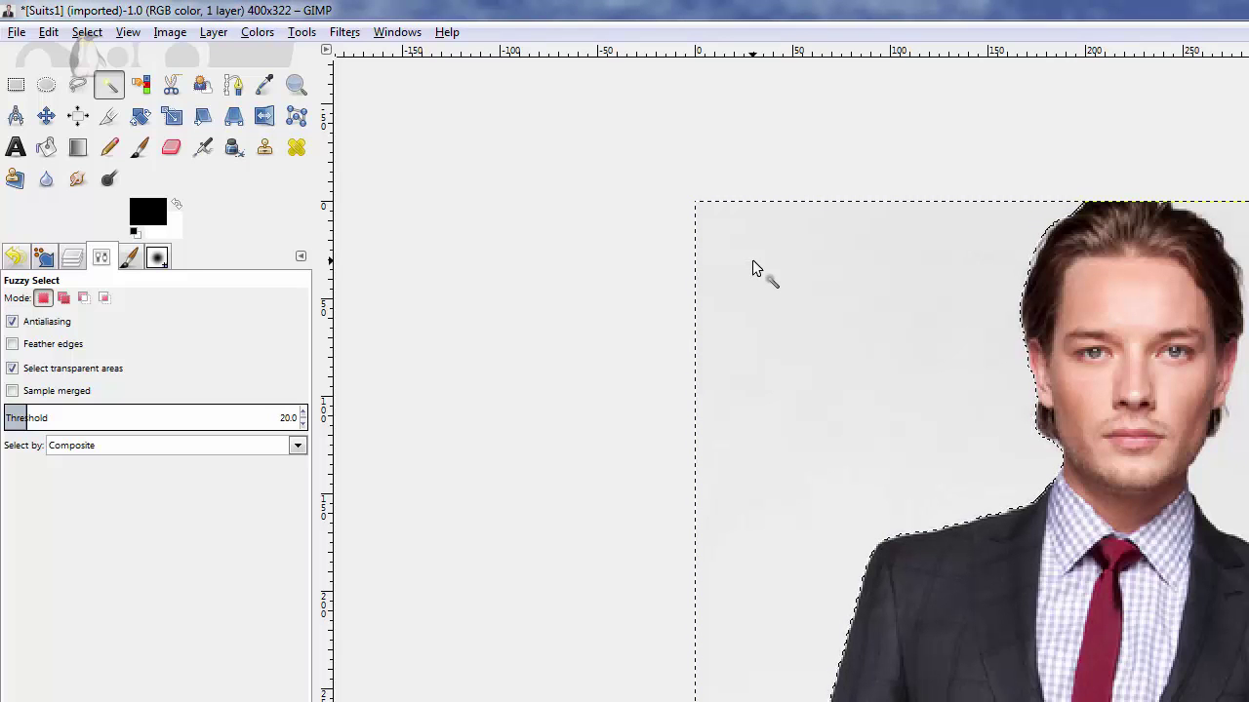
key("Delete")
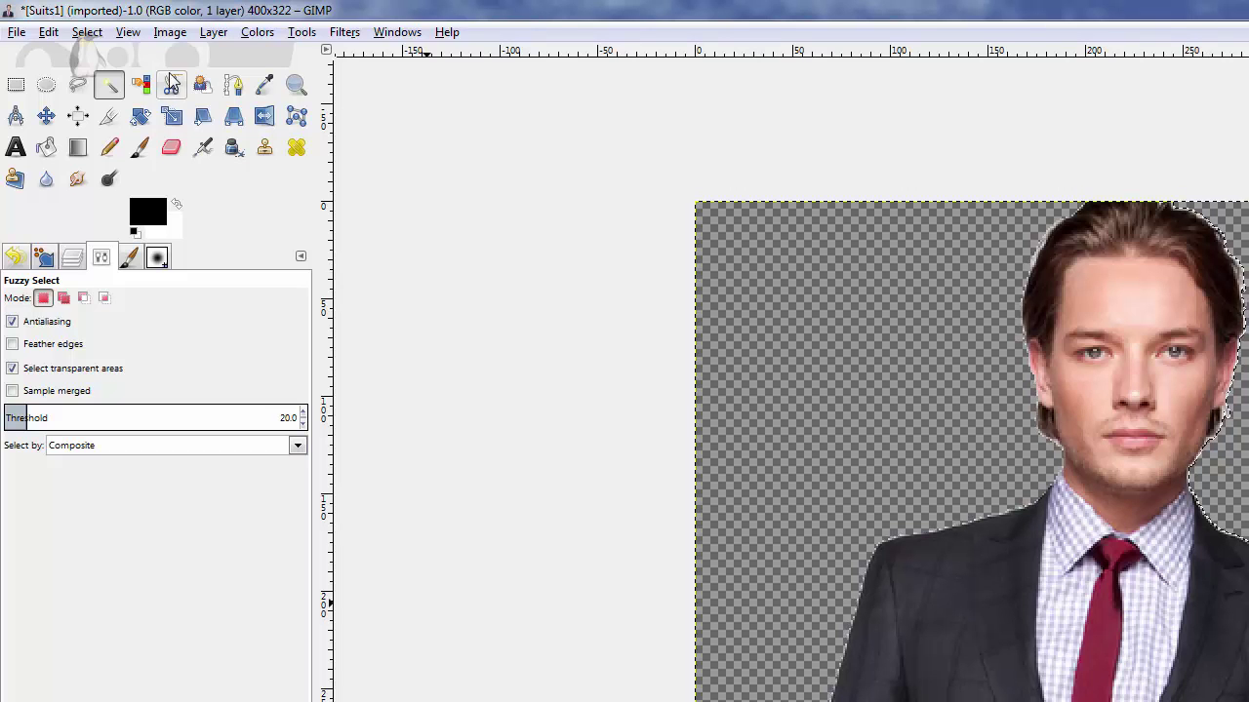
left_click(87, 32)
left_click(106, 82)
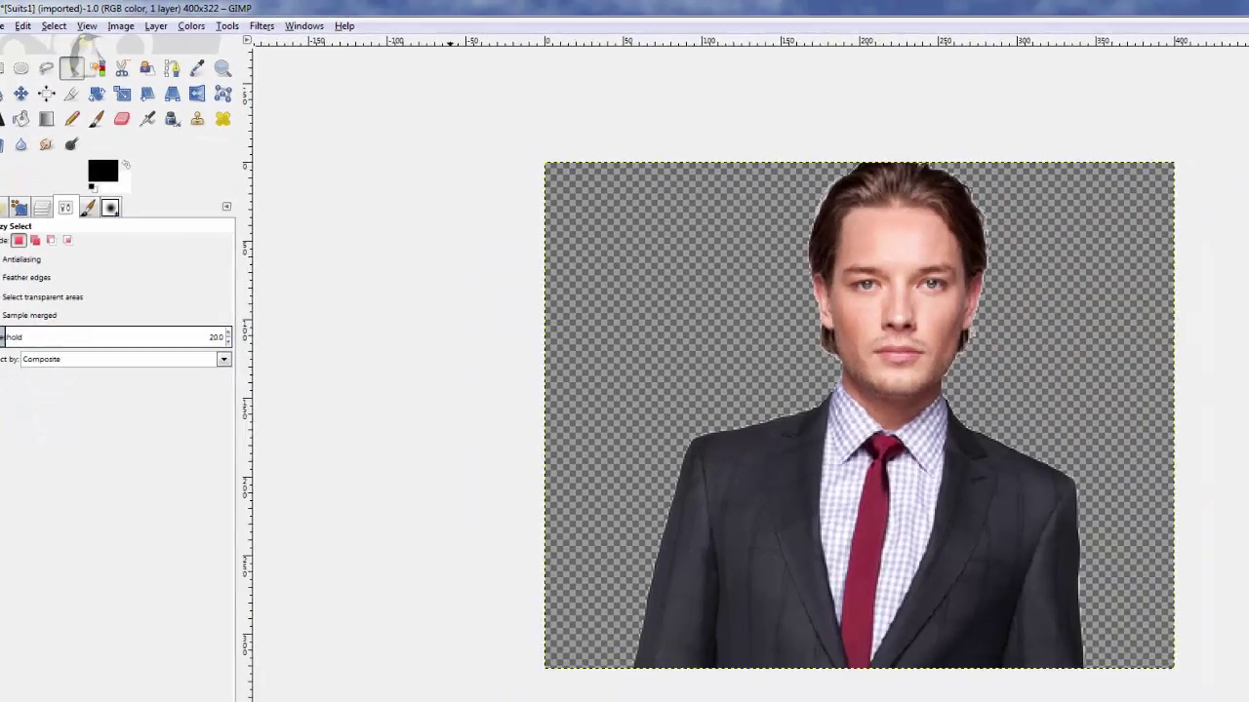
Step: Set up the Eraser with a brush size of 5 for cleaning the jacket edges at 800% zoom
left_click(290, 695)
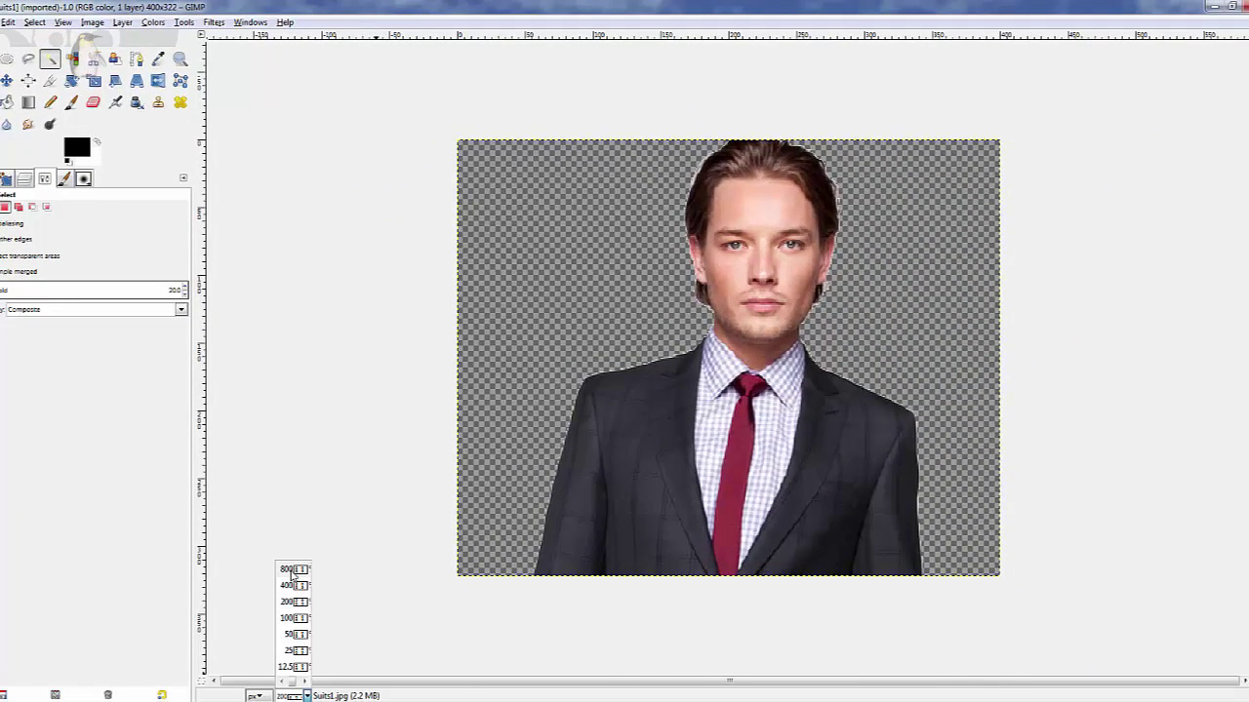
left_click(291, 571)
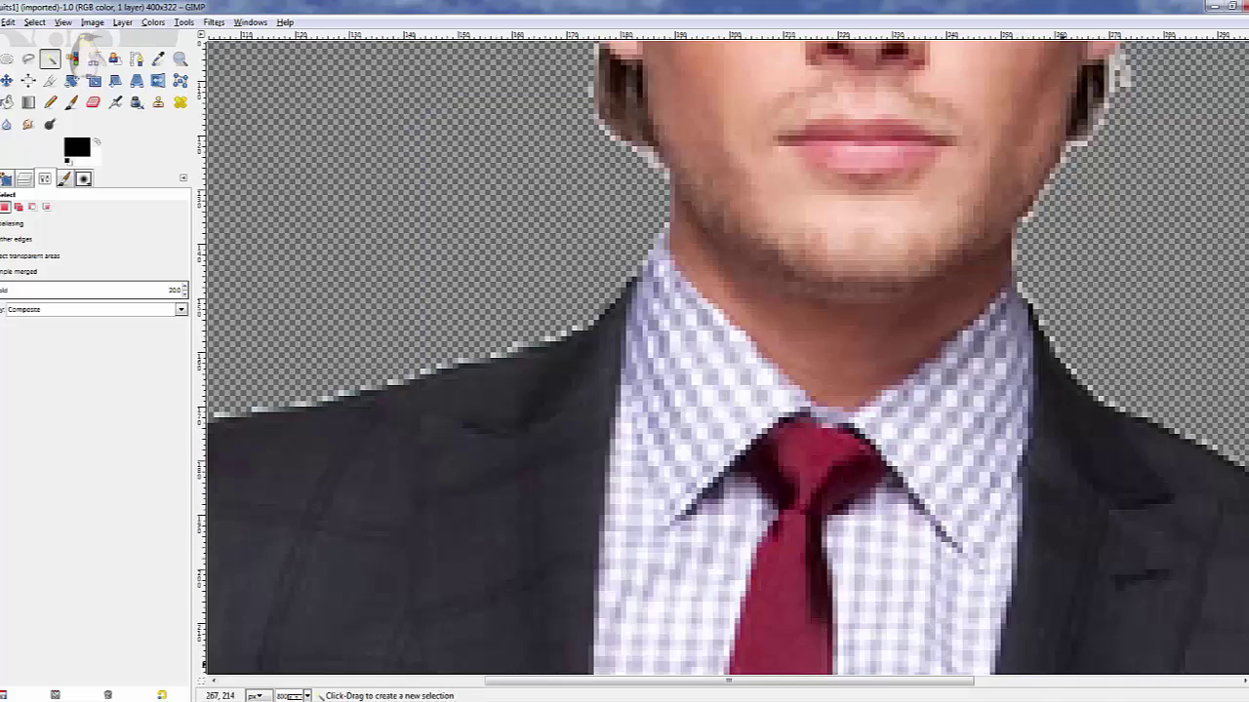
left_click_drag(803, 681, 536, 695)
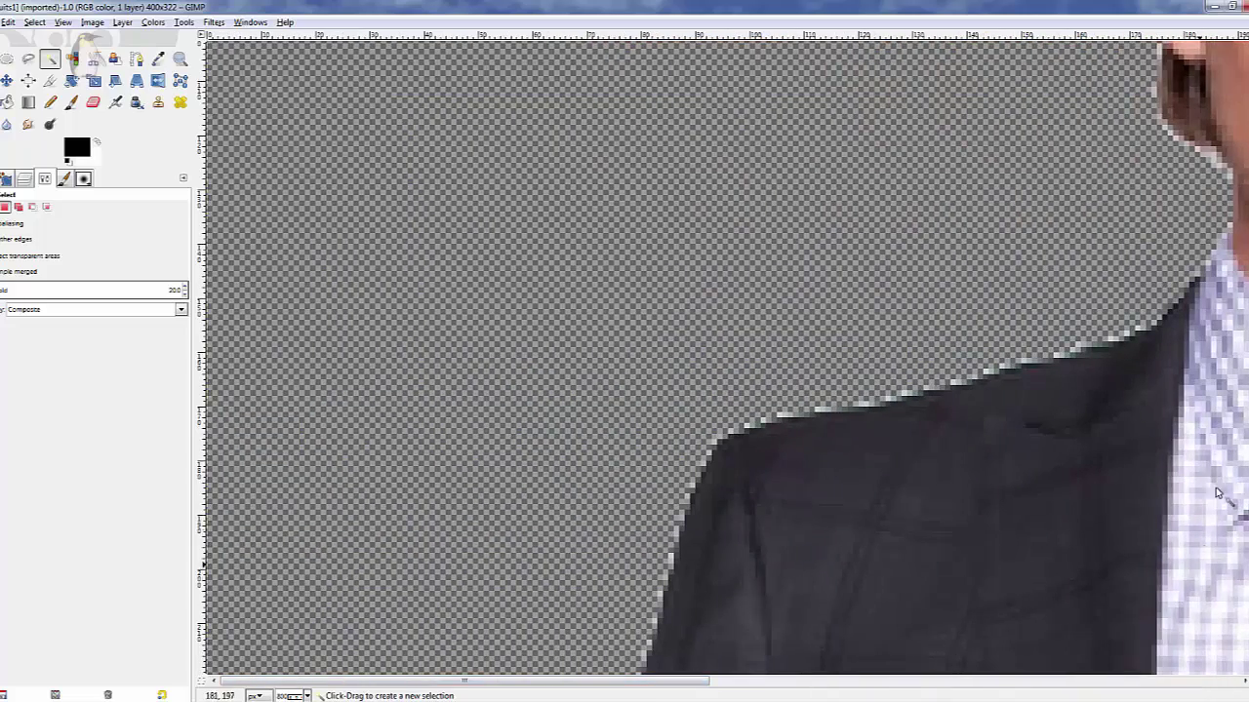
left_click_drag(1248, 411, 1248, 616)
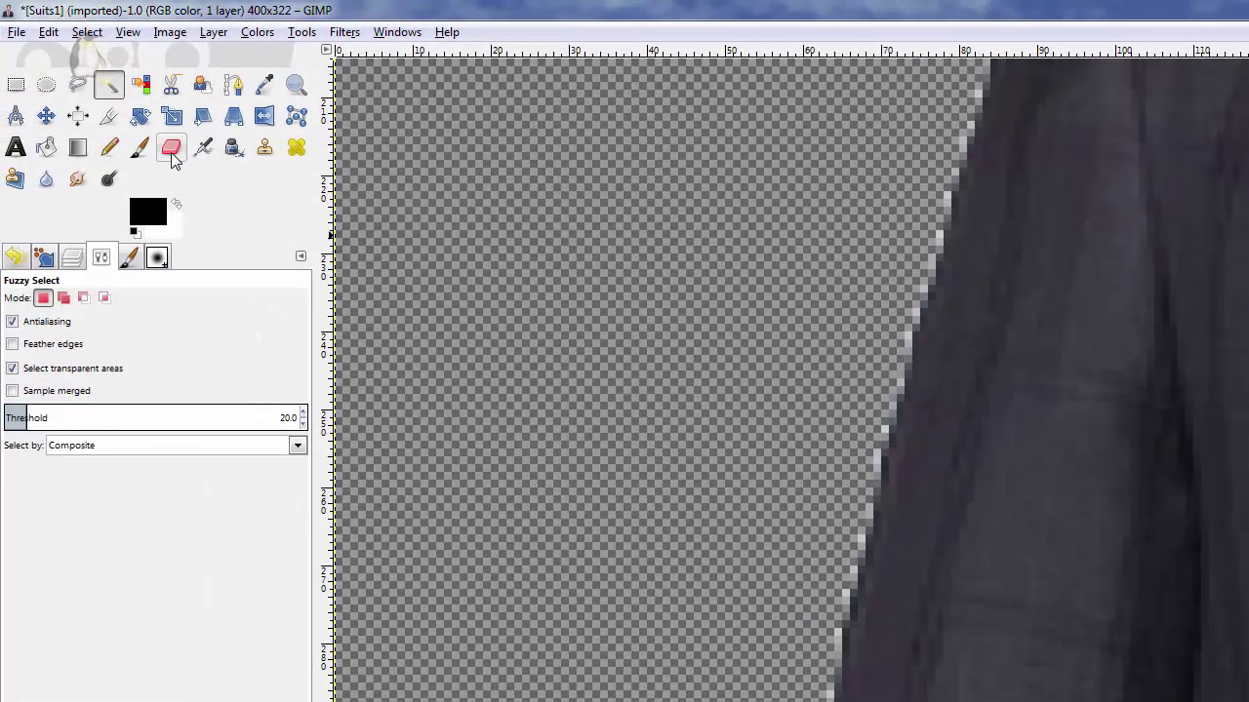
left_click(171, 154)
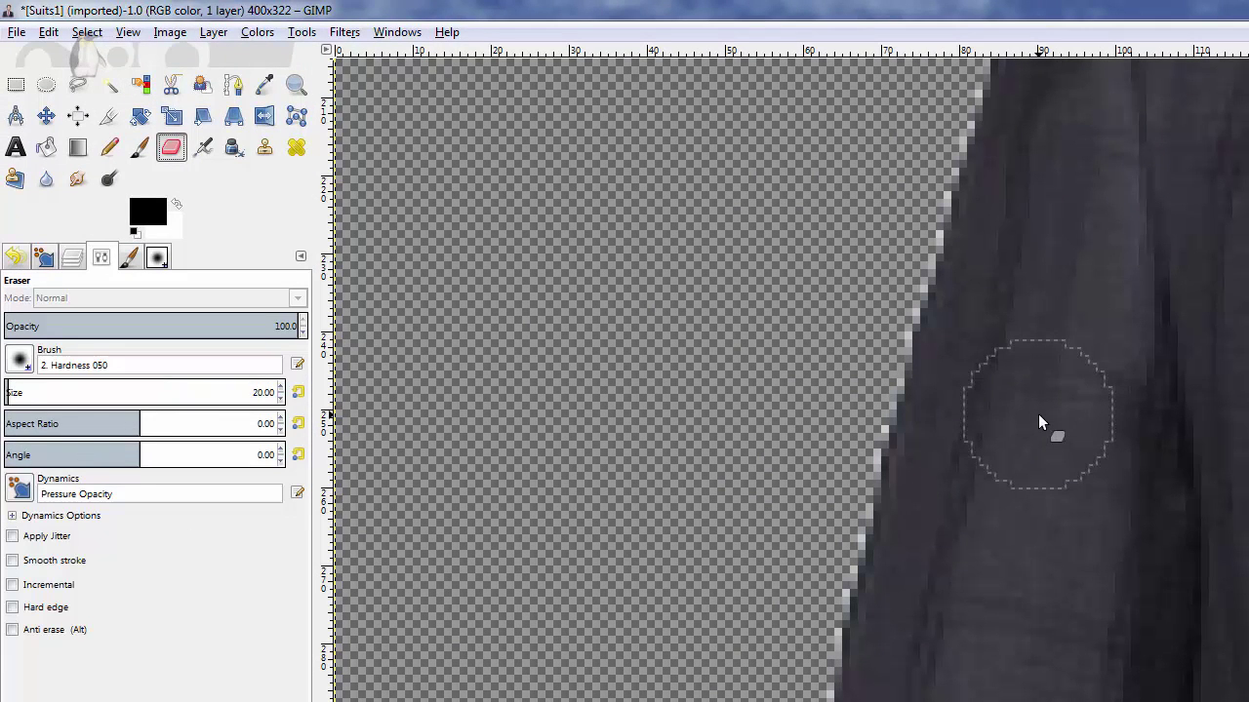
key("bracketleft")
key("bracketleft")
key("bracketleft")
key("bracketleft")
key("bracketleft")
key("bracketleft")
key("bracketleft")
key("bracketleft")
key("bracketleft")
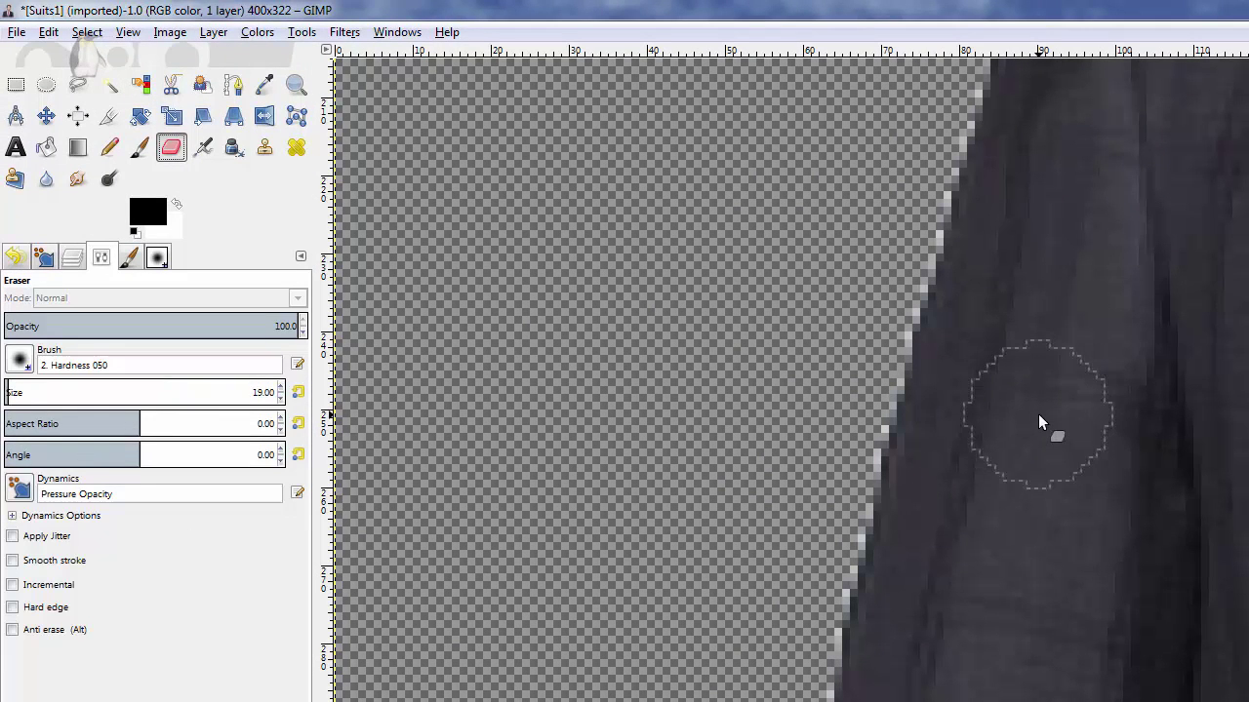
key("bracketleft")
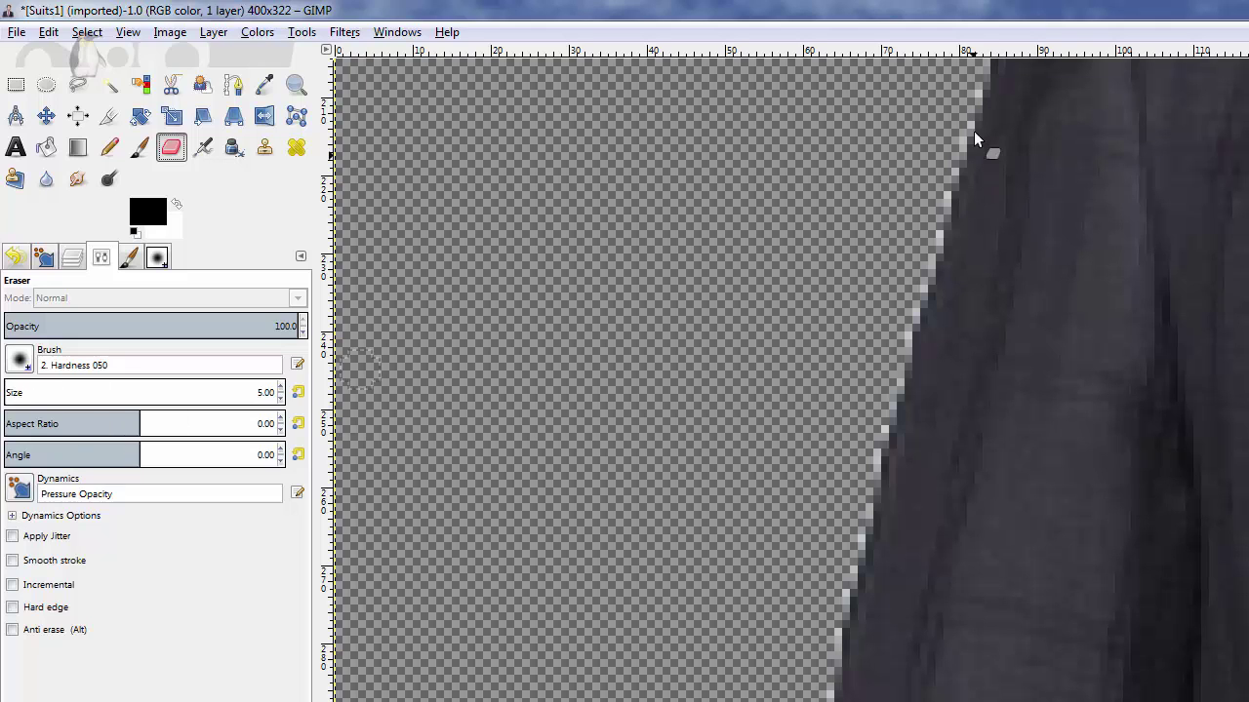
Step: Erase the white fringe along the jacket's left sleeve and shoulder up to the collar, using the 2. Hardness 050 brush
left_click_drag(972, 91, 949, 167)
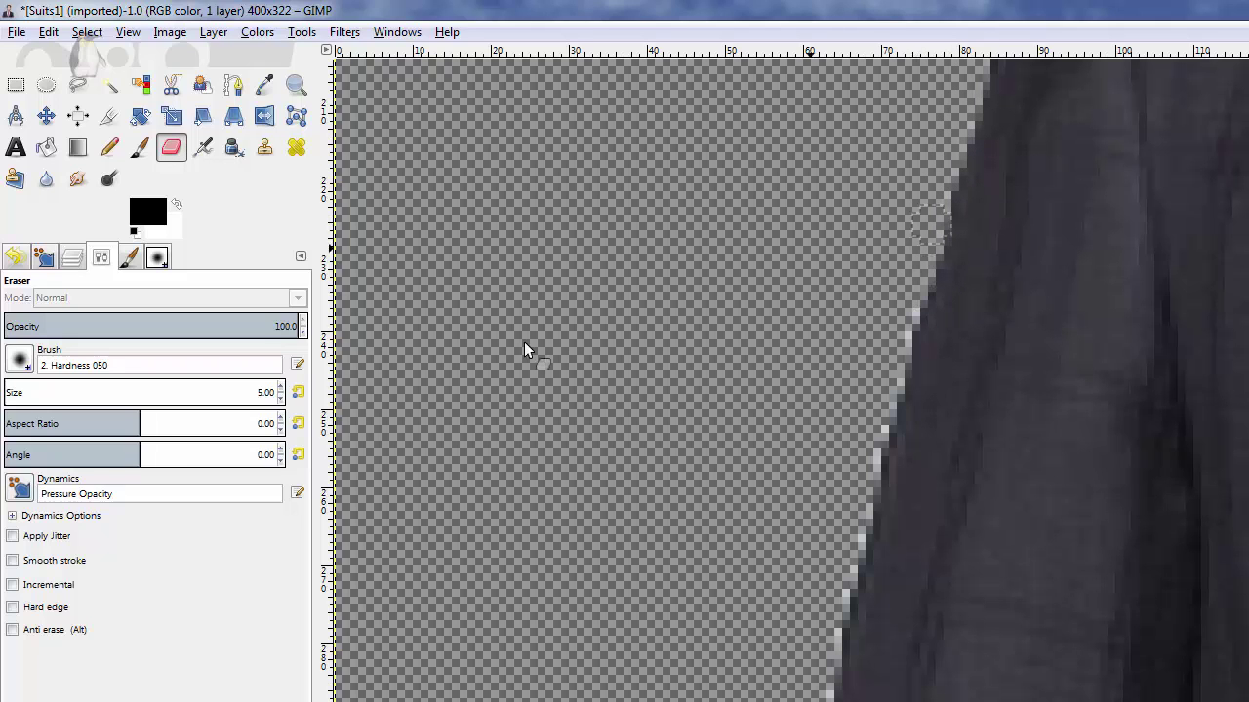
left_click(20, 361)
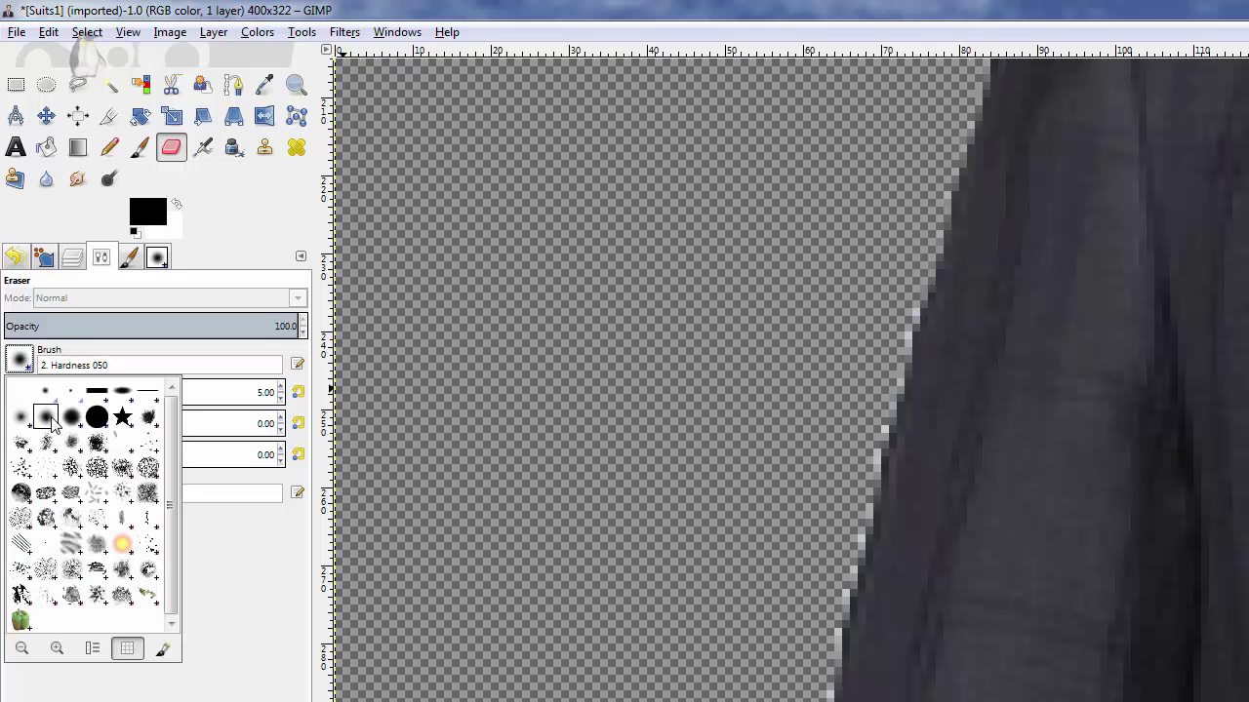
left_click(135, 365)
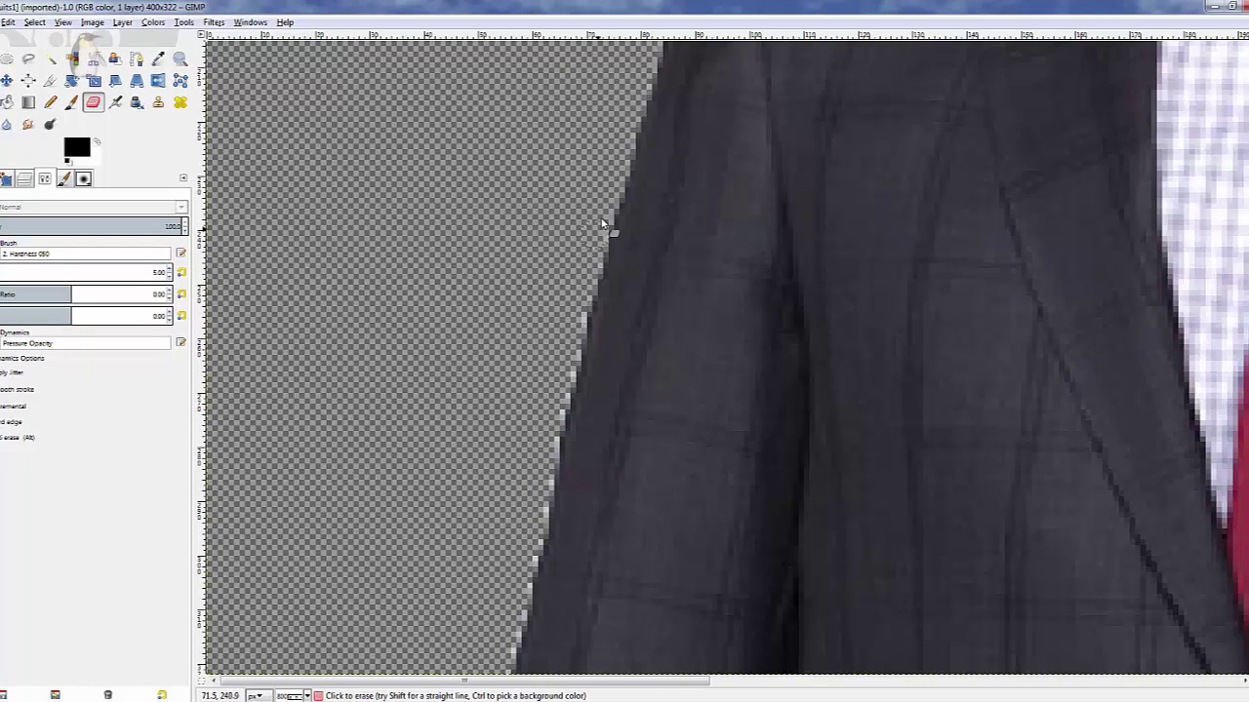
left_click_drag(602, 224, 501, 688)
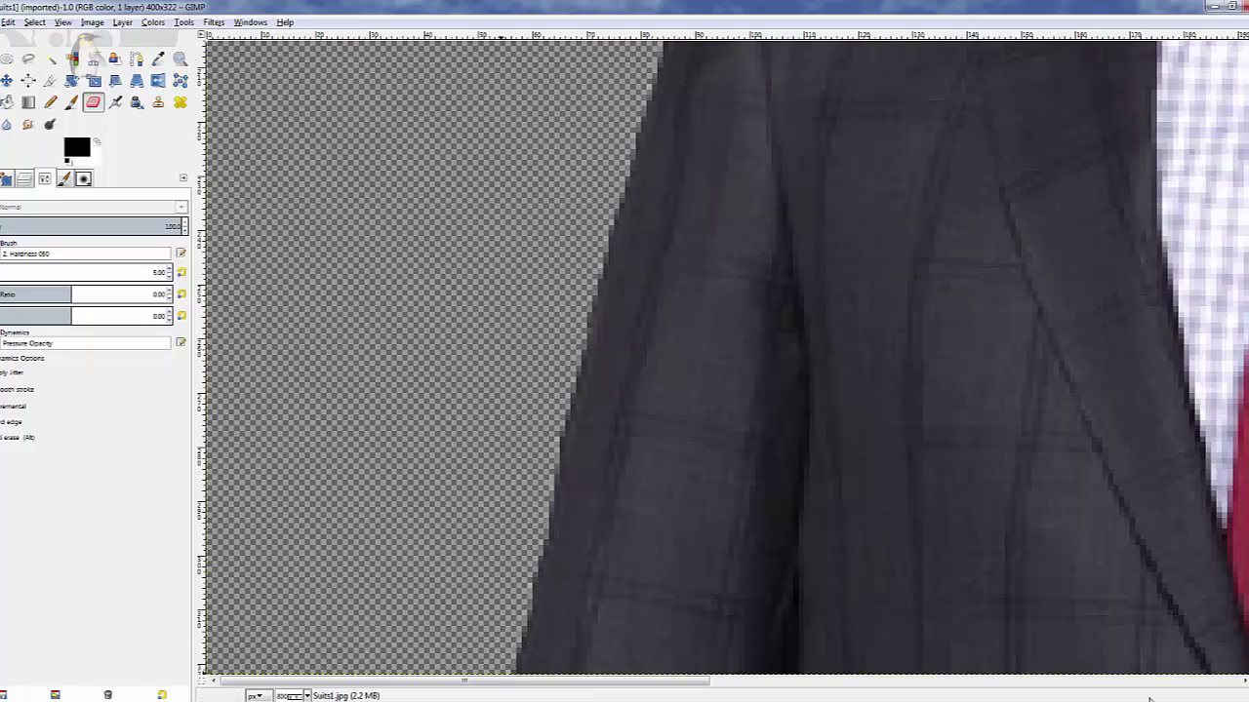
scroll(1245, 492, "up", 5)
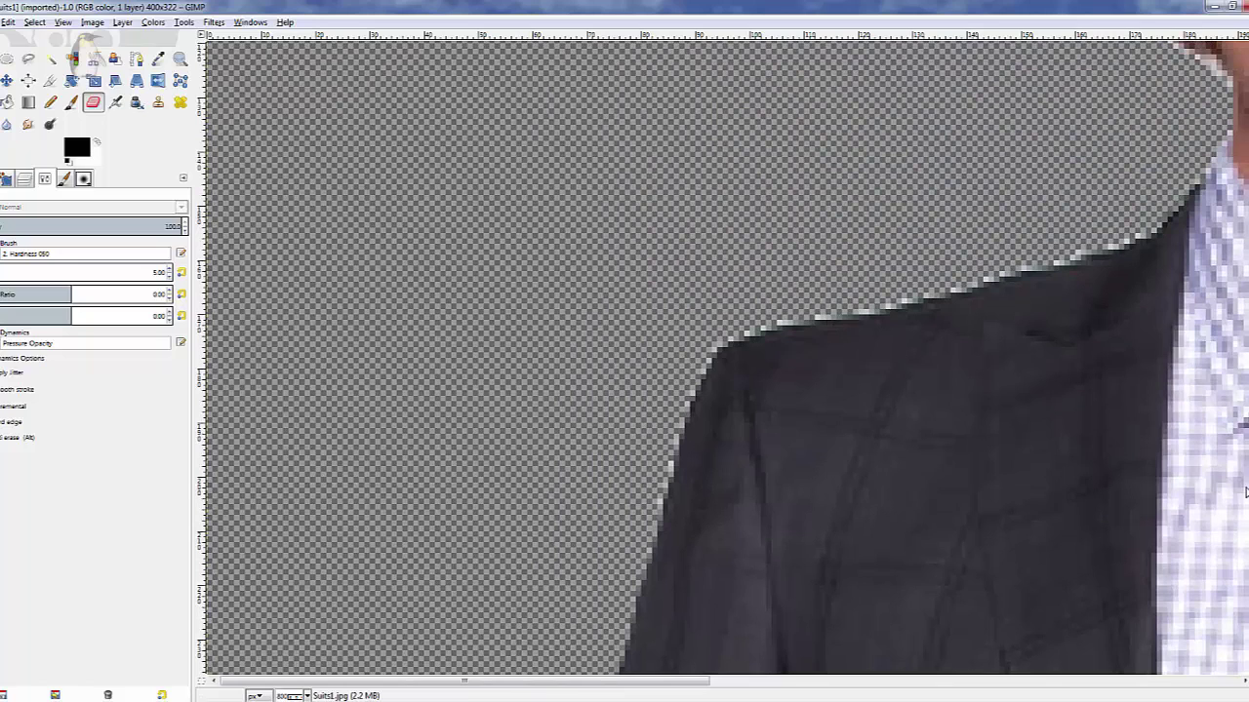
mouse_move(720, 340)
left_mouse_down()
mouse_move(654, 527)
mouse_move(646, 485)
mouse_move(695, 376)
mouse_move(827, 315)
mouse_move(1129, 239)
mouse_move(1176, 207)
mouse_move(1216, 139)
left_mouse_up()
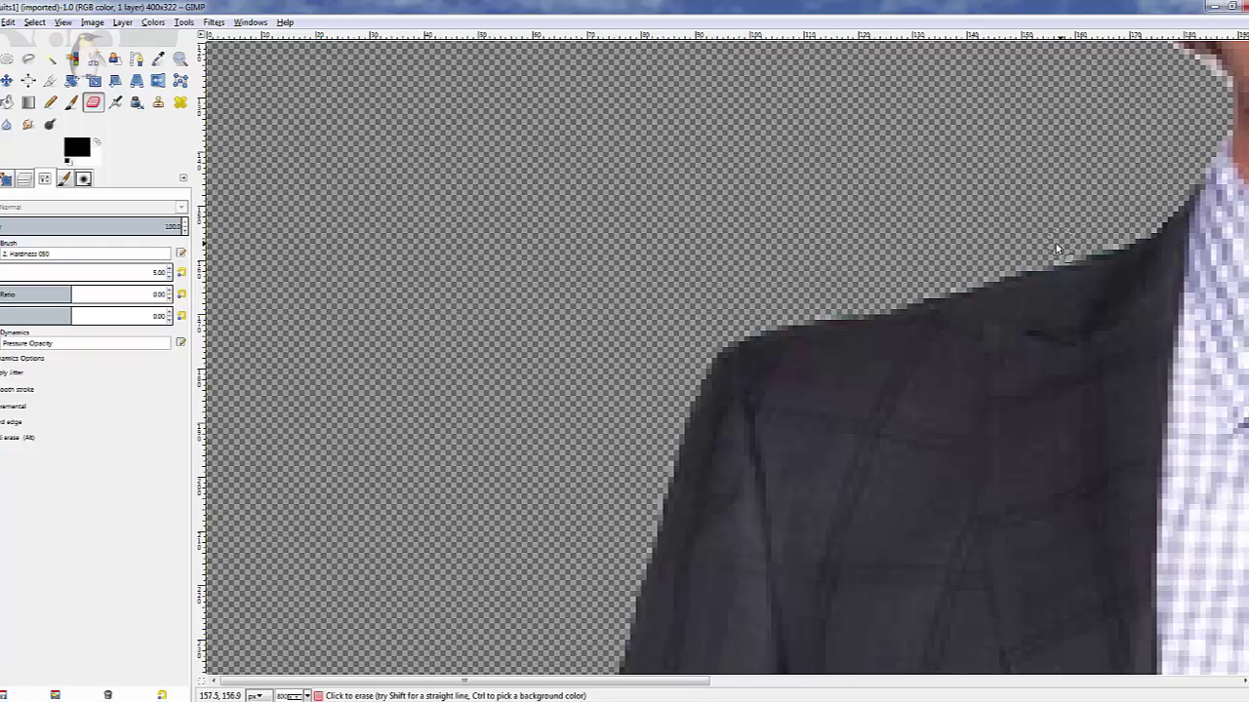
Step: Erase a thin strip along the jawline to separate head from neck, and clean the collar and upper right shoulder edge
left_click_drag(611, 681, 914, 693)
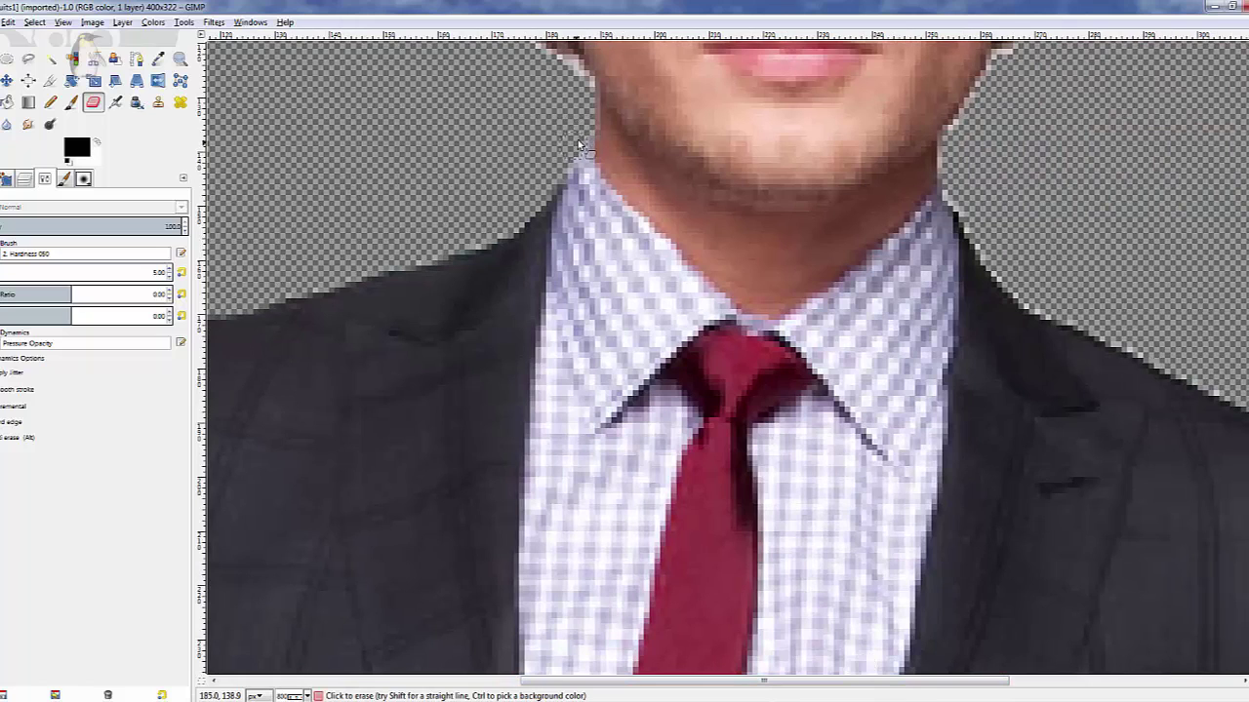
mouse_move(602, 112)
left_mouse_down()
mouse_move(678, 179)
mouse_move(743, 205)
mouse_move(866, 203)
mouse_move(944, 145)
mouse_move(970, 180)
mouse_move(946, 172)
mouse_move(998, 278)
mouse_move(1059, 328)
mouse_move(1245, 410)
left_mouse_up()
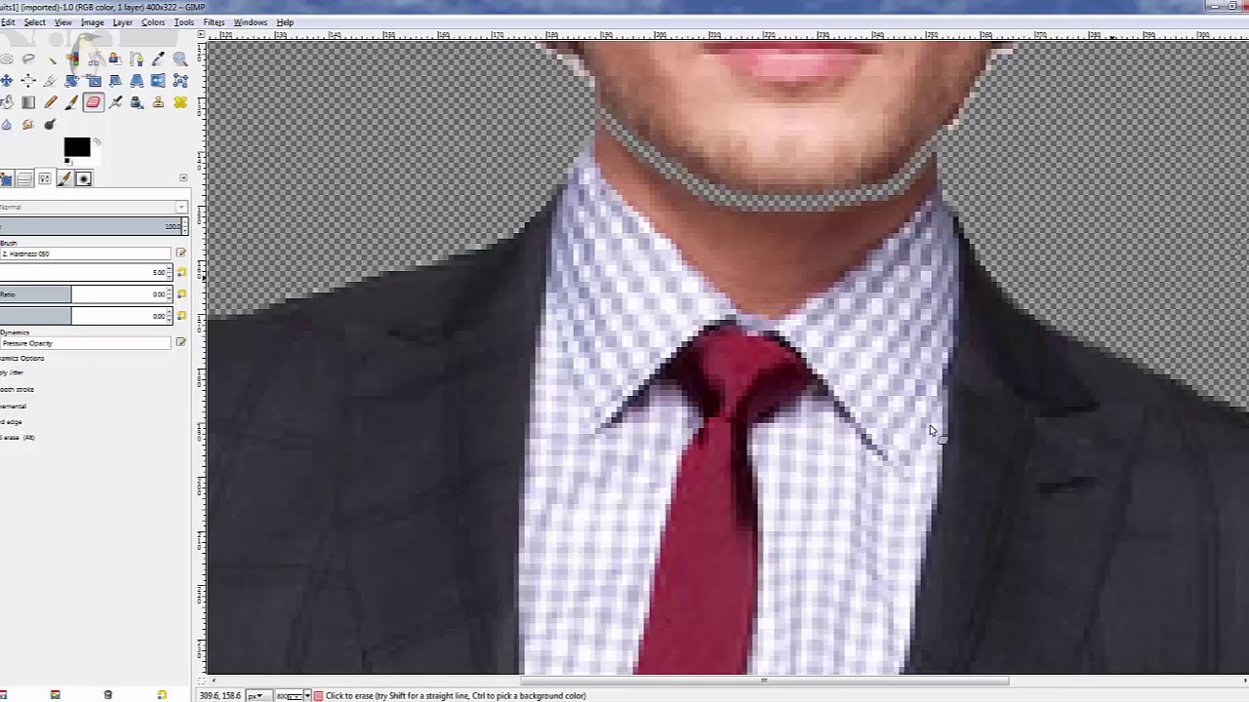
Step: Erase the remaining white fringe along the jacket's right shoulder and down the outer edge of its right sleeve
left_click_drag(724, 680, 994, 680)
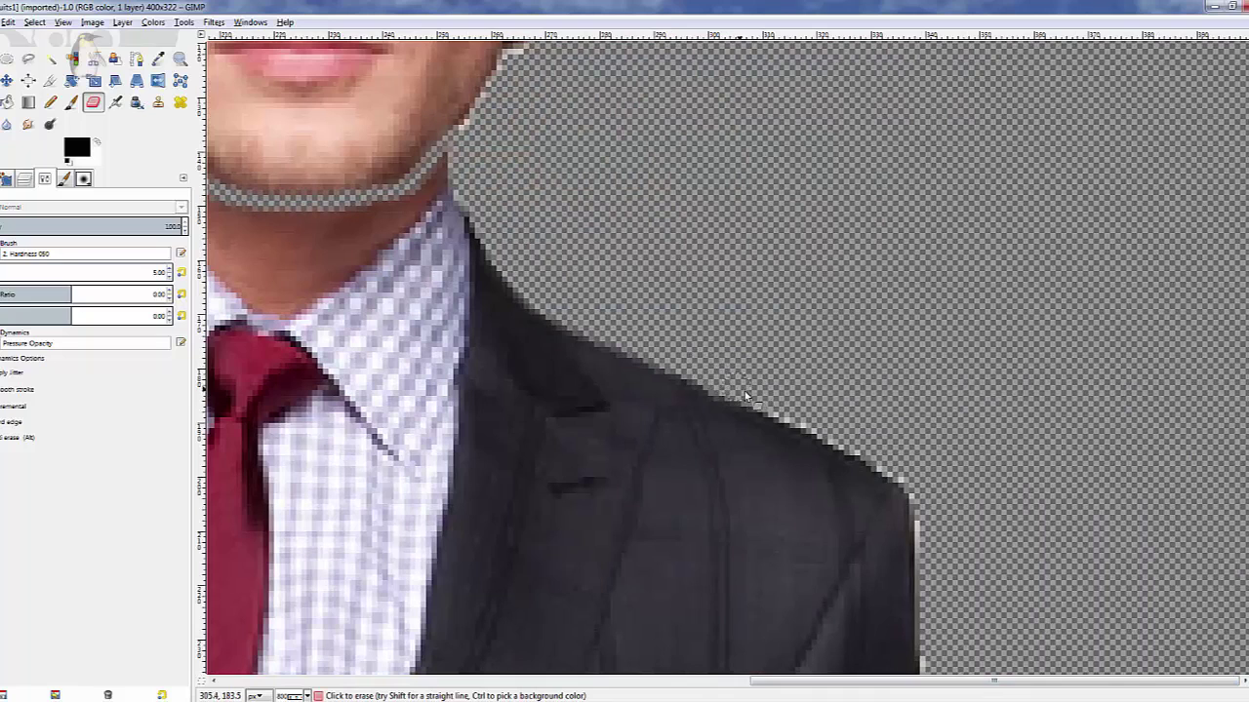
mouse_move(747, 396)
left_mouse_down()
mouse_move(893, 475)
mouse_move(917, 505)
mouse_move(927, 672)
left_mouse_up()
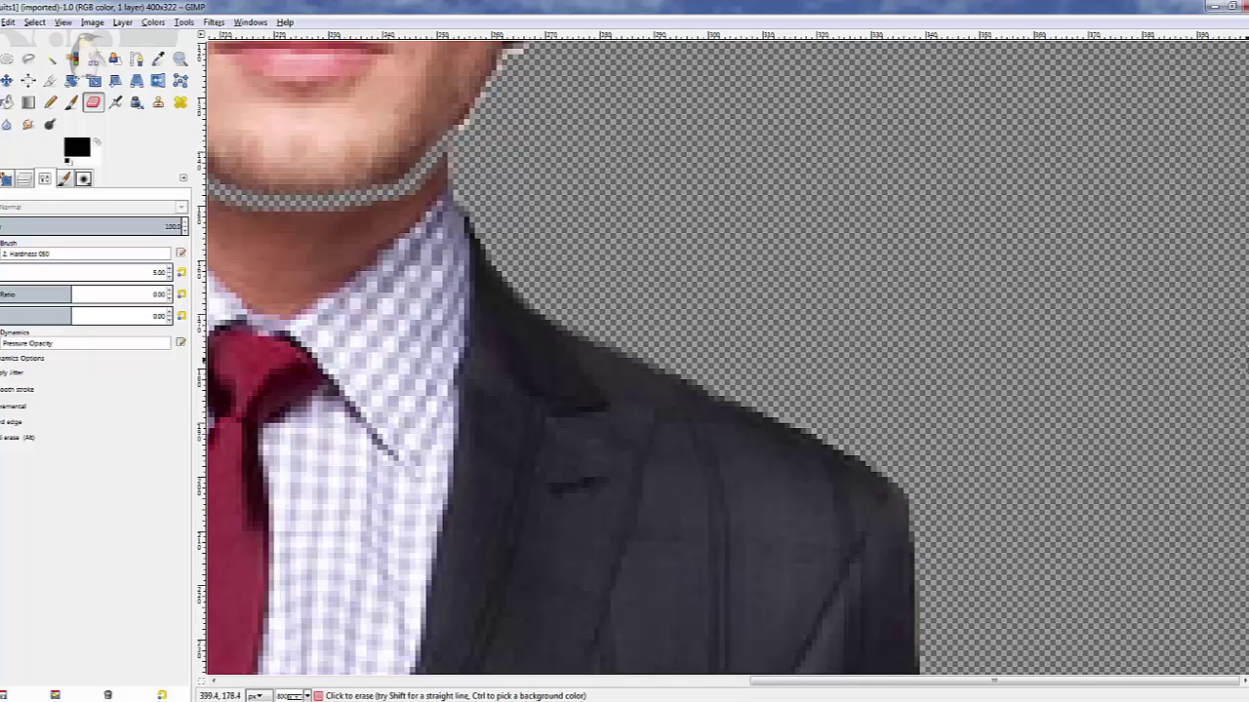
scroll(1063, 435, "down", 10)
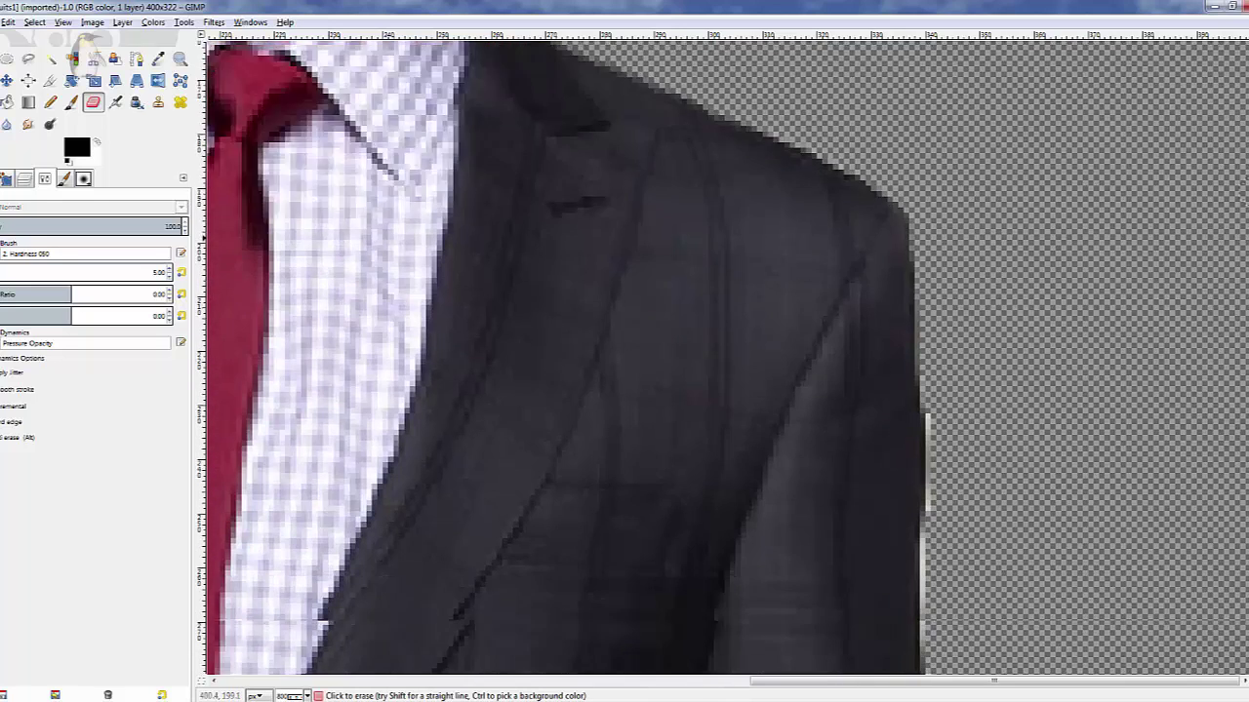
left_click_drag(939, 182, 933, 348)
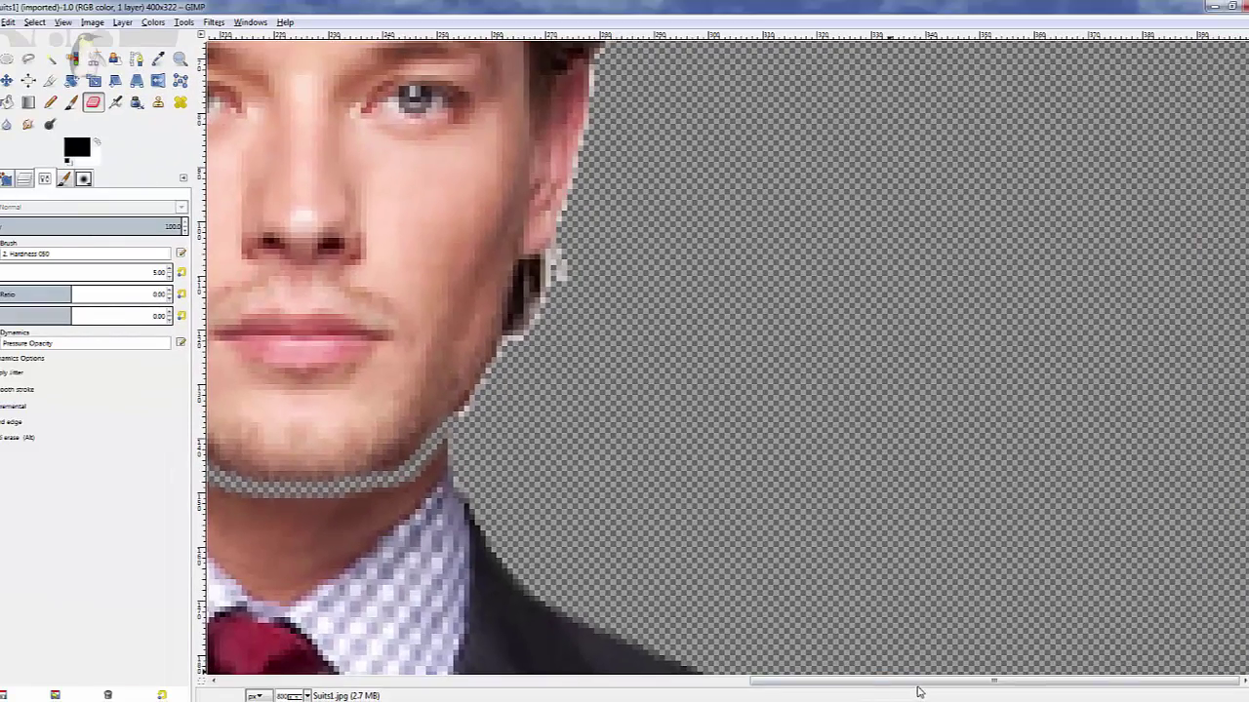
left_click_drag(893, 692, 644, 693)
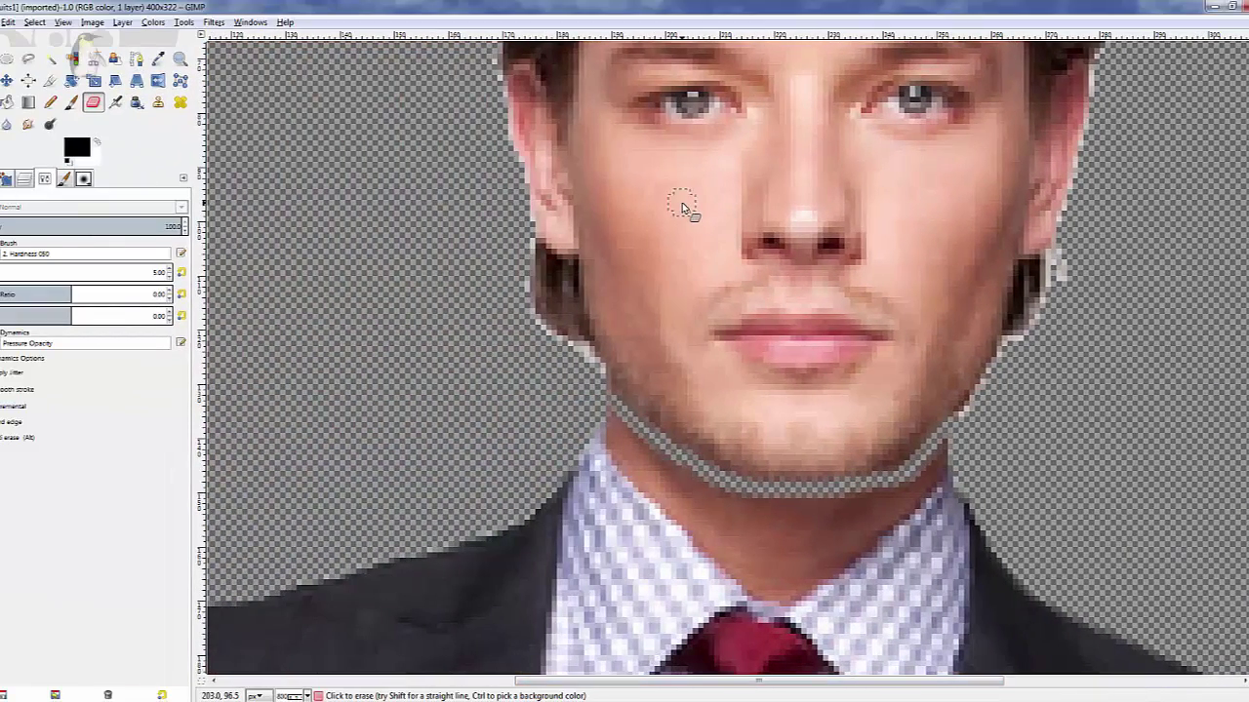
Step: Enlarge the Eraser brush to size 29 and erase the man's face and hair above the chin
key("bracketright")
key("bracketright")
key("bracketright")
key("bracketright")
key("bracketright")
key("bracketright")
key("bracketright")
key("bracketright")
key("bracketright")
key("bracketright")
key("bracketright")
key("bracketright")
key("bracketright")
key("bracketright")
key("bracketright")
key("bracketright")
key("bracketright")
key("bracketright")
key("bracketright")
key("bracketright")
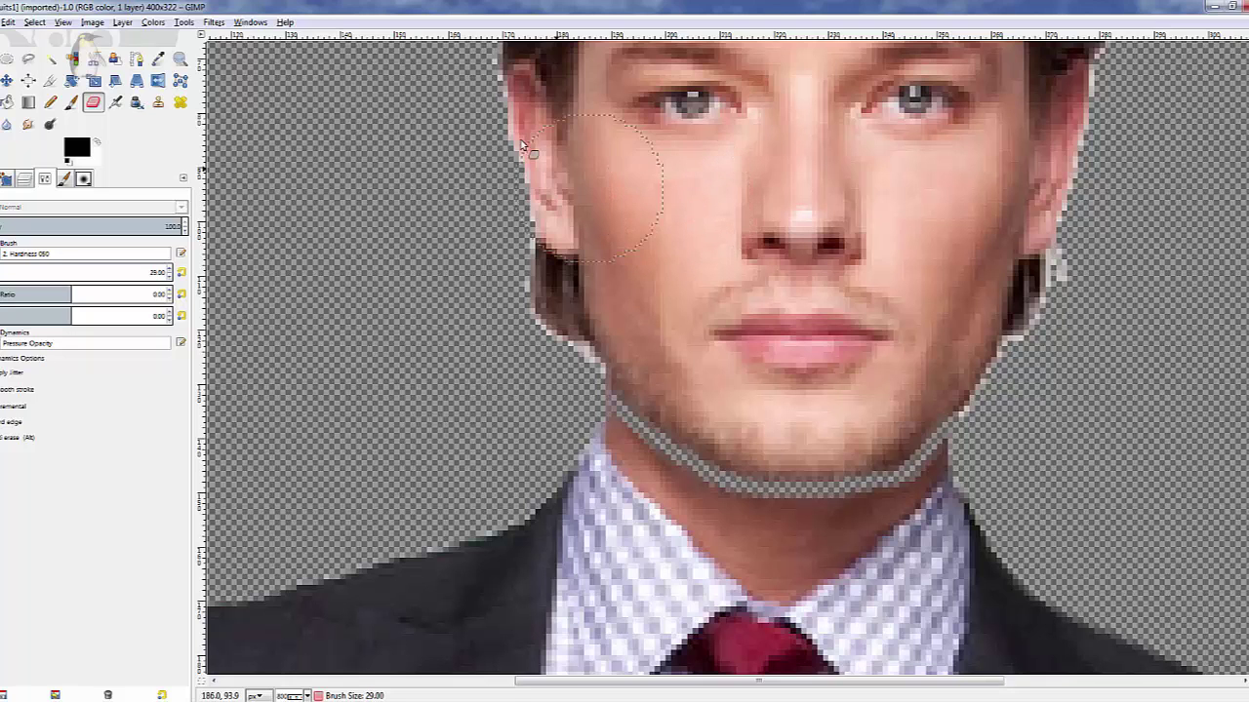
mouse_move(520, 145)
left_mouse_down()
mouse_move(599, 108)
mouse_move(555, 48)
mouse_move(740, 68)
mouse_move(575, 213)
mouse_move(1051, 265)
mouse_move(1034, 288)
mouse_move(883, 351)
mouse_move(444, 265)
mouse_move(639, 342)
mouse_move(968, 344)
mouse_move(971, 395)
left_mouse_up()
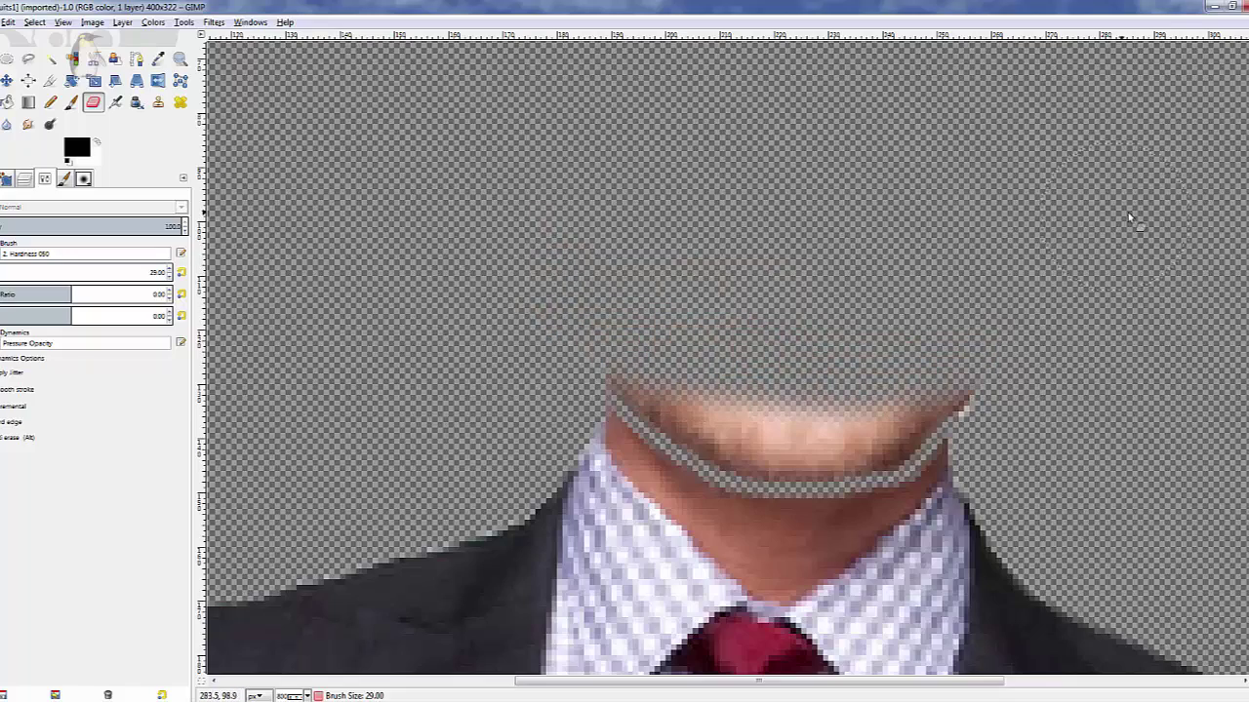
scroll(961, 410, "up", 5)
mouse_move(1166, 332)
left_mouse_down()
mouse_move(593, 326)
mouse_move(712, 156)
mouse_move(722, 53)
mouse_move(985, 133)
mouse_move(906, 73)
mouse_move(1110, 229)
mouse_move(900, 184)
mouse_move(806, 120)
mouse_move(639, 151)
left_mouse_up()
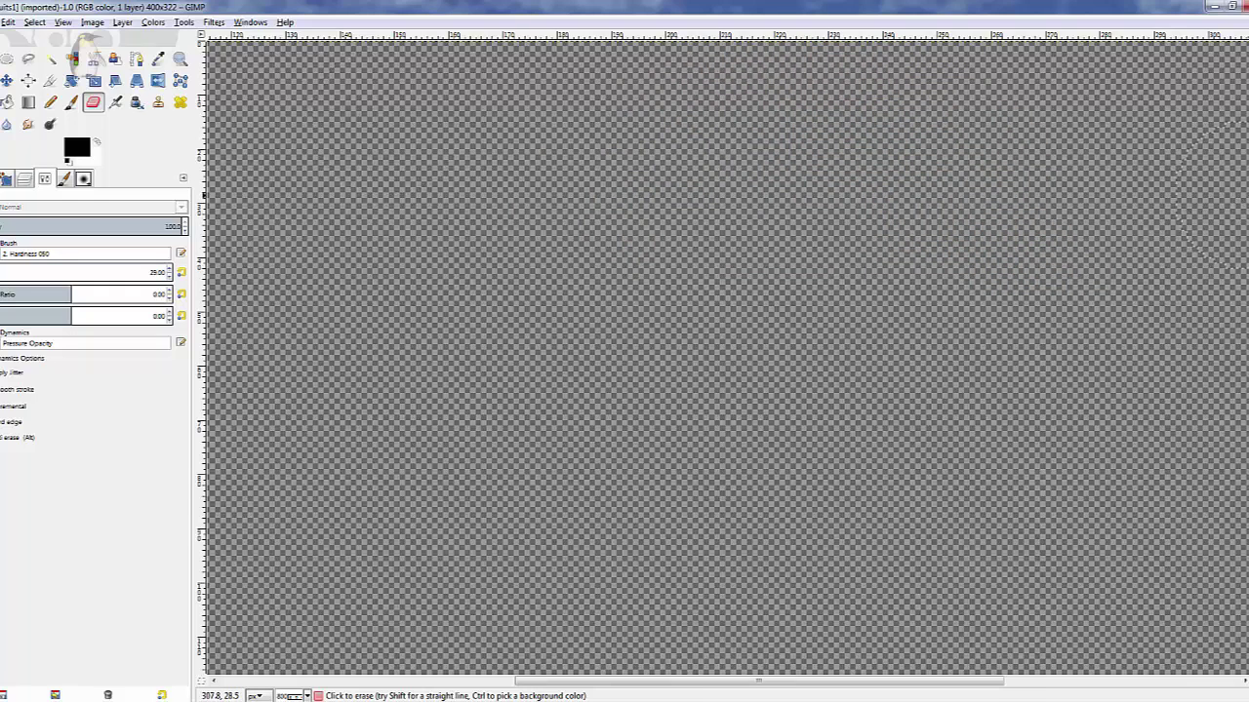
Step: Reduce the Eraser brush to size 4 and erase the leftover chin and jaw above the neck line
scroll(815, 292, "down", 10)
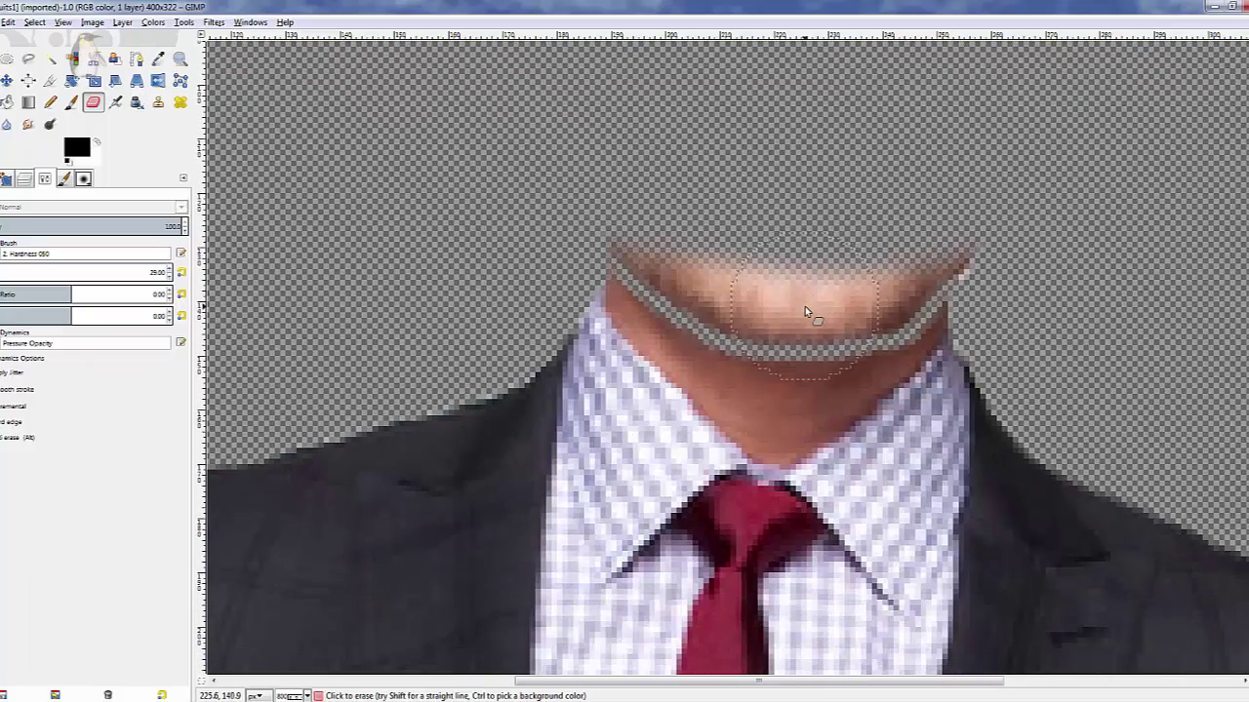
key("bracketleft")
key("bracketleft")
key("bracketleft")
key("bracketleft")
key("bracketleft")
key("bracketleft")
key("bracketleft")
key("bracketleft")
key("bracketleft")
key("bracketleft")
key("bracketleft")
key("bracketleft")
key("bracketleft")
key("bracketleft")
key("bracketleft")
key("bracketleft")
key("bracketleft")
key("bracketleft")
key("bracketleft")
key("bracketleft")
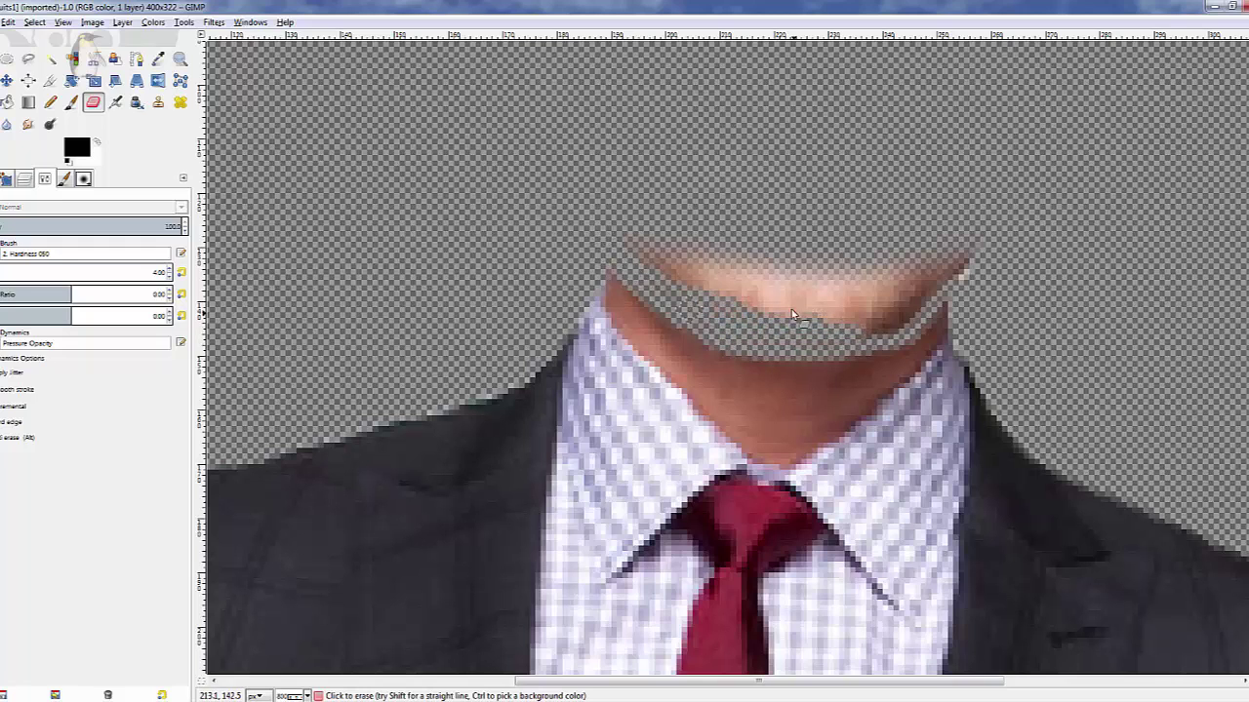
mouse_move(793, 315)
left_mouse_down()
mouse_move(774, 278)
mouse_move(639, 272)
mouse_move(643, 251)
mouse_move(671, 263)
mouse_move(700, 251)
mouse_move(685, 287)
left_mouse_up()
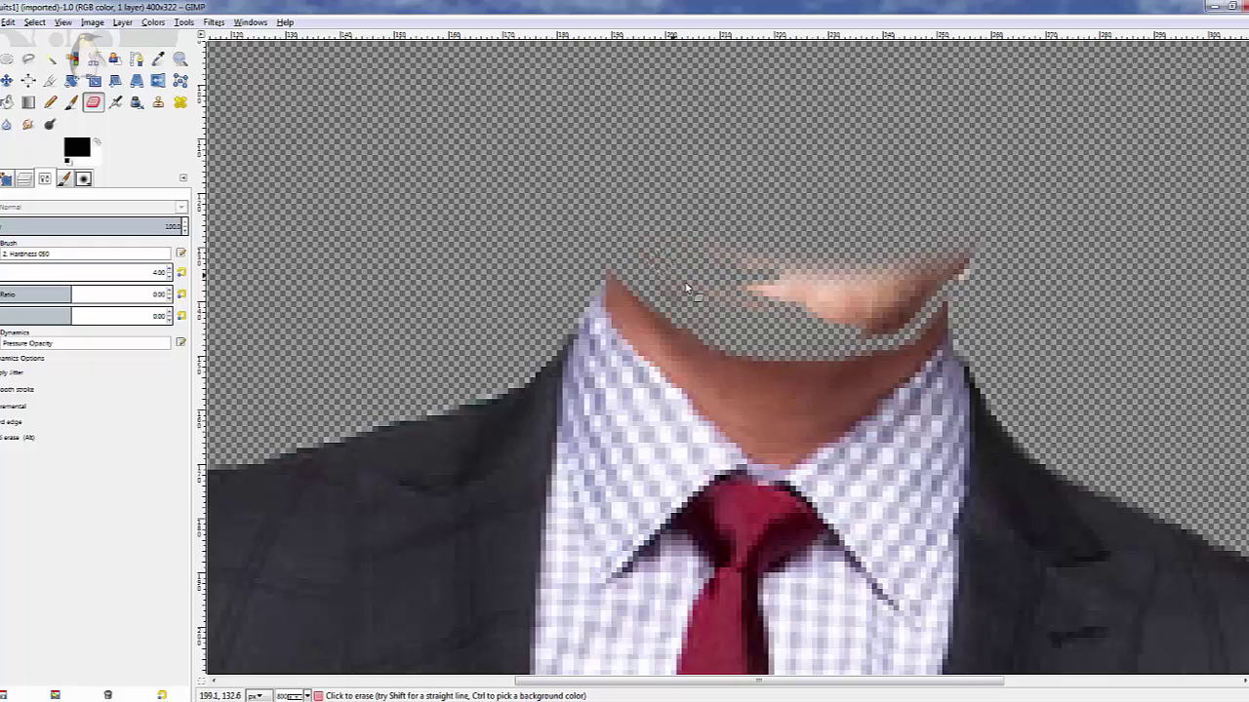
mouse_move(769, 311)
left_mouse_down()
mouse_move(847, 298)
mouse_move(774, 304)
mouse_move(693, 252)
mouse_move(636, 255)
mouse_move(649, 240)
mouse_move(709, 260)
mouse_move(690, 286)
mouse_move(667, 285)
mouse_move(685, 299)
mouse_move(762, 282)
mouse_move(708, 305)
mouse_move(870, 266)
mouse_move(826, 285)
mouse_move(882, 257)
mouse_move(850, 253)
mouse_move(908, 244)
mouse_move(886, 285)
mouse_move(984, 260)
left_mouse_up()
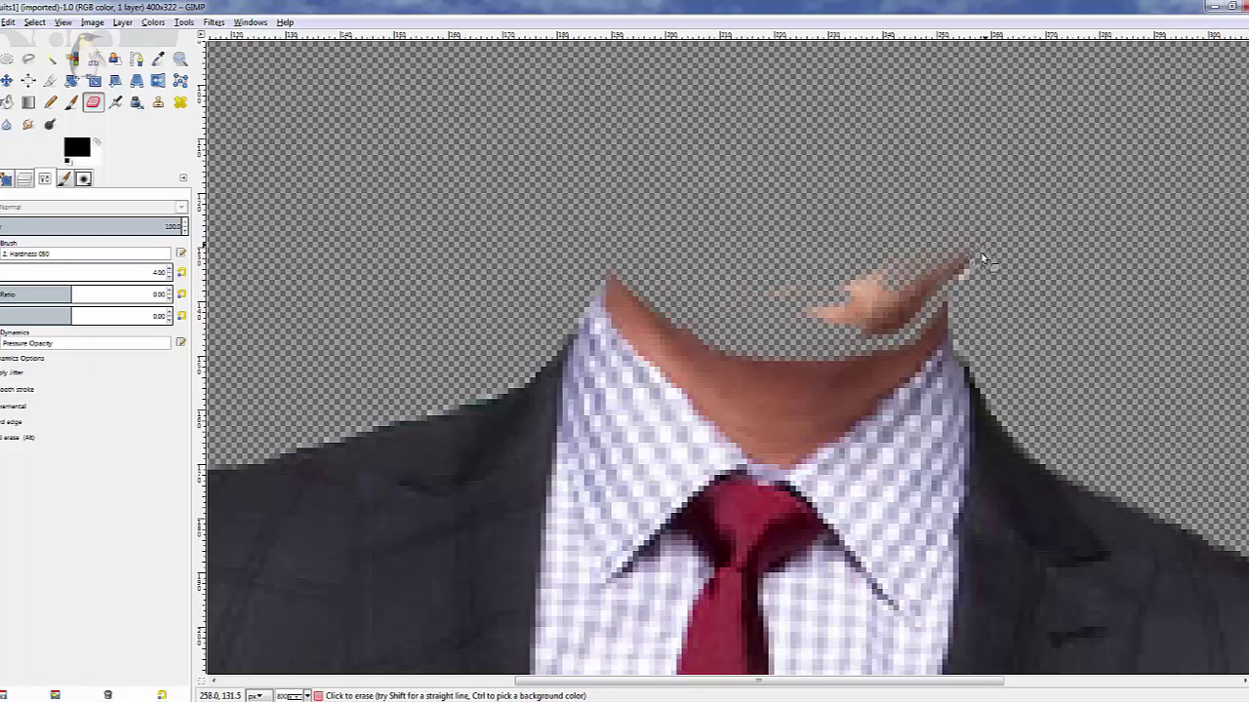
left_click_drag(935, 295, 956, 300)
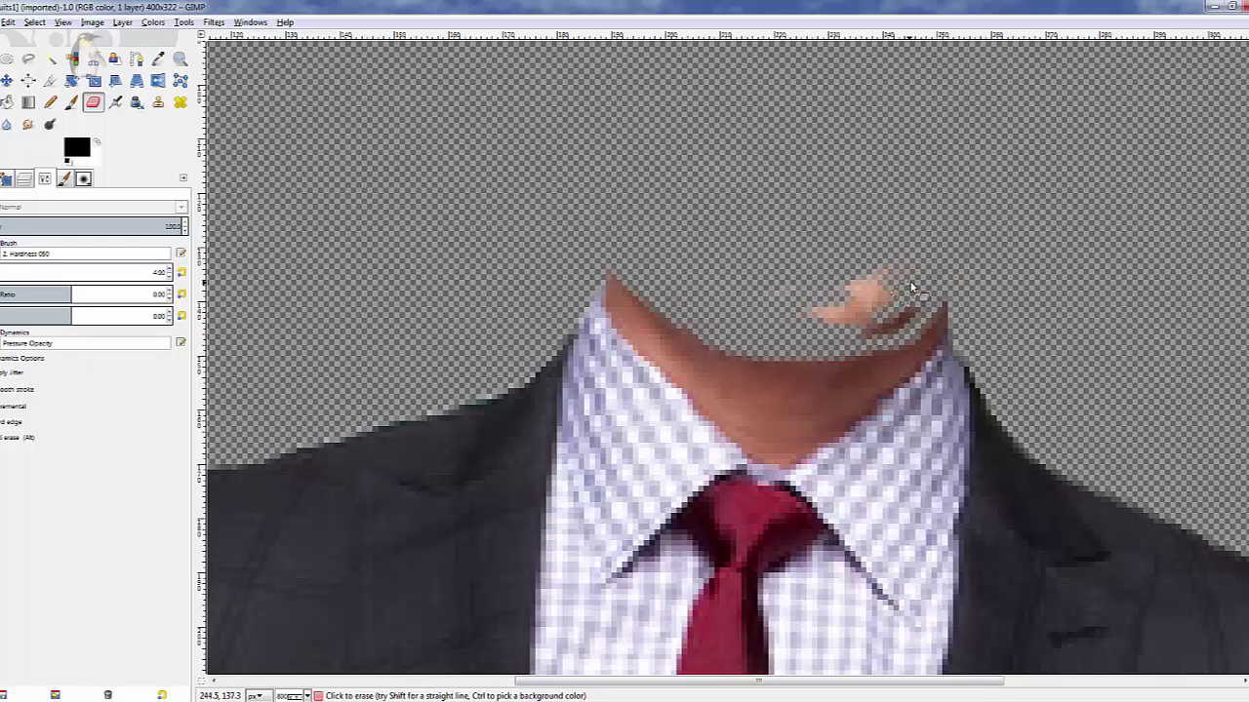
mouse_move(912, 287)
left_mouse_down()
mouse_move(863, 326)
mouse_move(923, 289)
mouse_move(904, 321)
mouse_move(858, 339)
left_mouse_up()
mouse_move(927, 285)
left_mouse_down()
mouse_move(883, 330)
mouse_move(937, 284)
mouse_move(924, 306)
mouse_move(837, 324)
left_mouse_up()
mouse_move(837, 324)
left_mouse_down()
mouse_move(886, 262)
mouse_move(840, 329)
mouse_move(883, 292)
mouse_move(803, 299)
mouse_move(819, 308)
mouse_move(797, 295)
mouse_move(826, 280)
mouse_move(827, 301)
mouse_move(773, 307)
left_mouse_up()
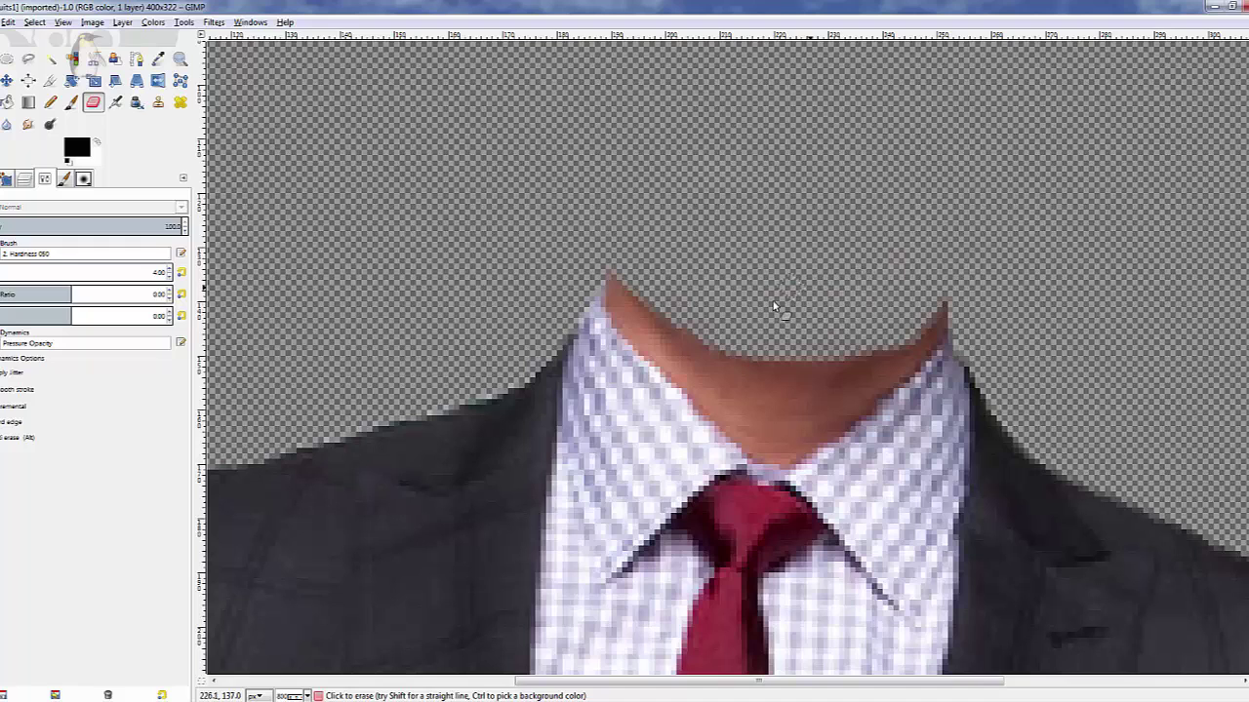
mouse_move(669, 309)
left_mouse_down()
mouse_move(750, 346)
mouse_move(839, 340)
mouse_move(898, 319)
mouse_move(824, 344)
left_mouse_up()
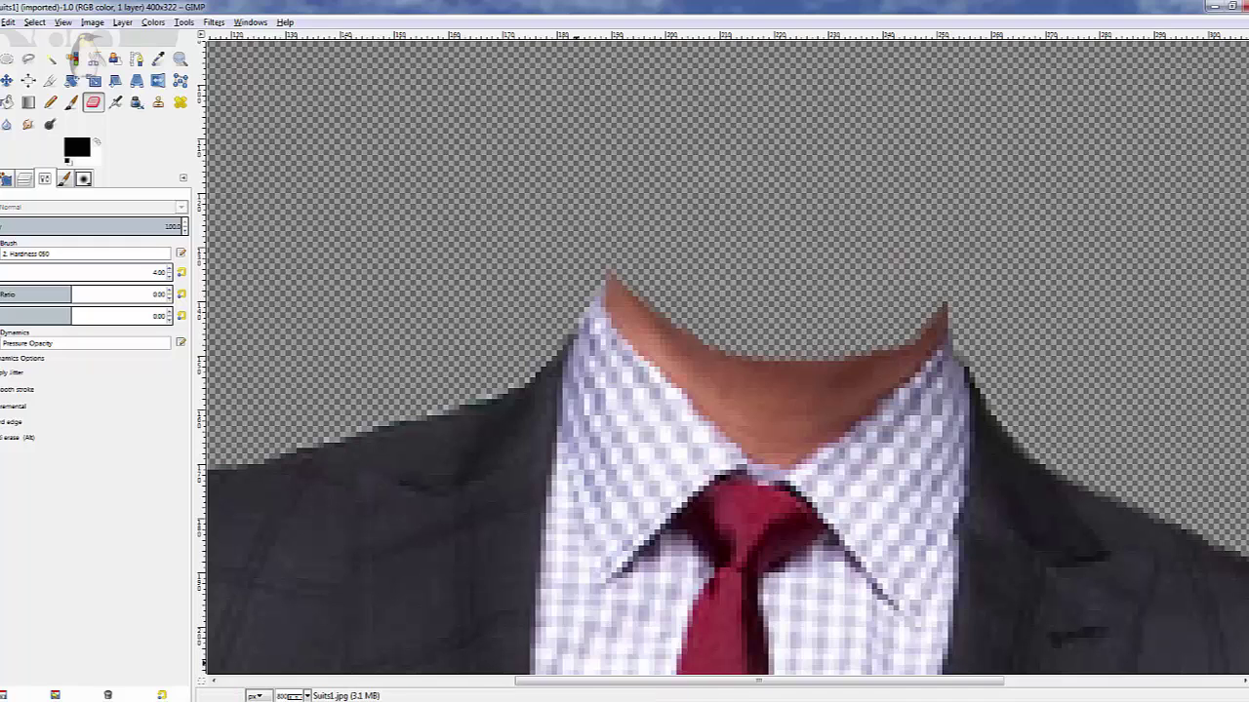
Step: View the suit at 100% and crop the image to 306 × 321 px, trimming the empty areas on both sides
left_click(307, 696)
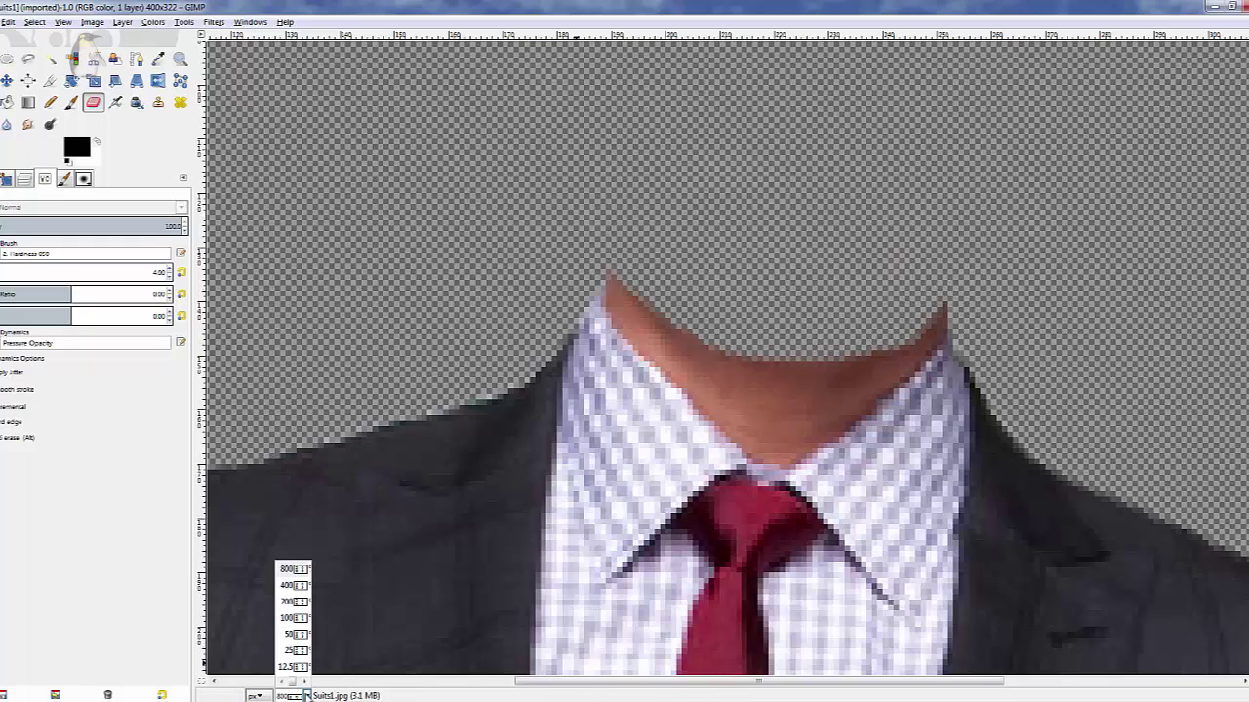
left_click(291, 619)
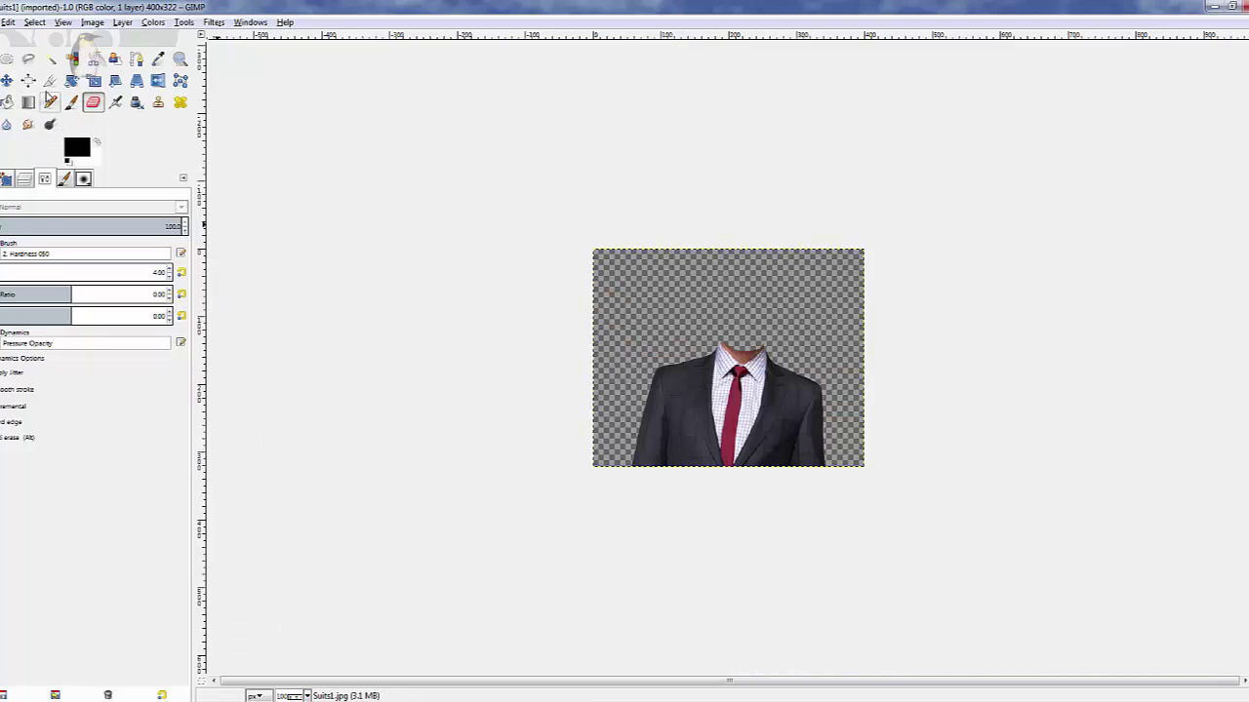
left_click(50, 81)
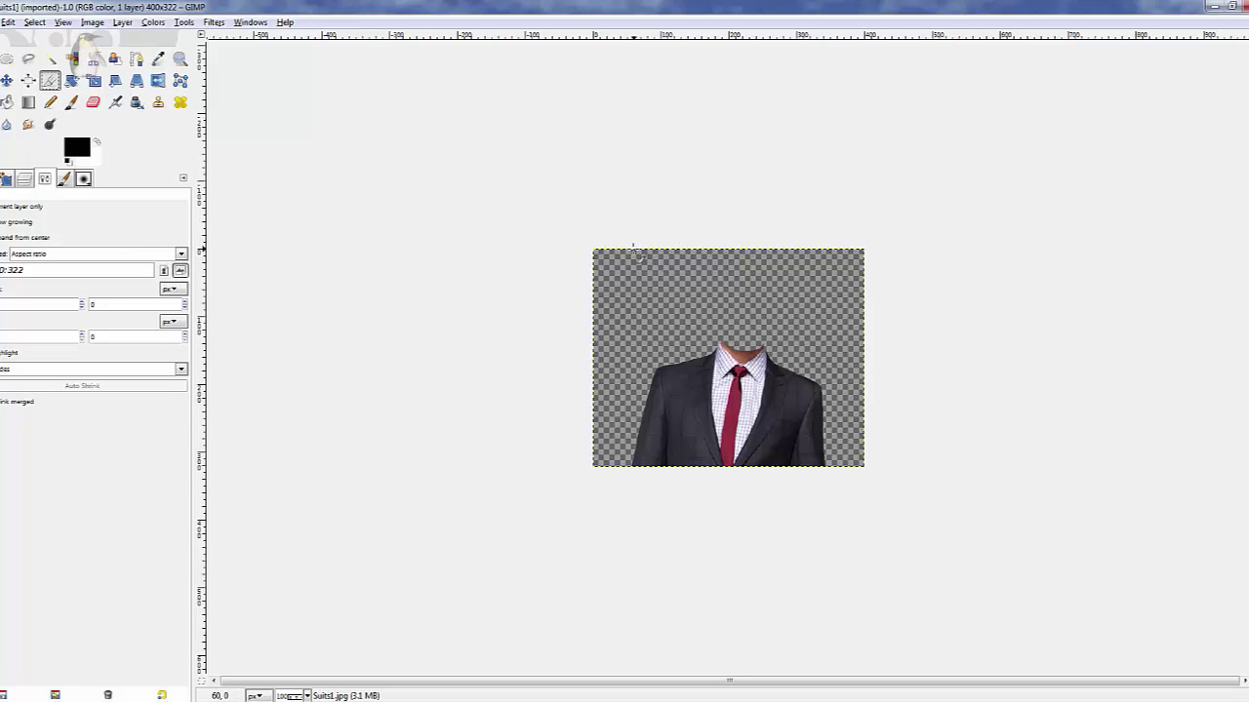
left_click_drag(626, 252, 832, 283)
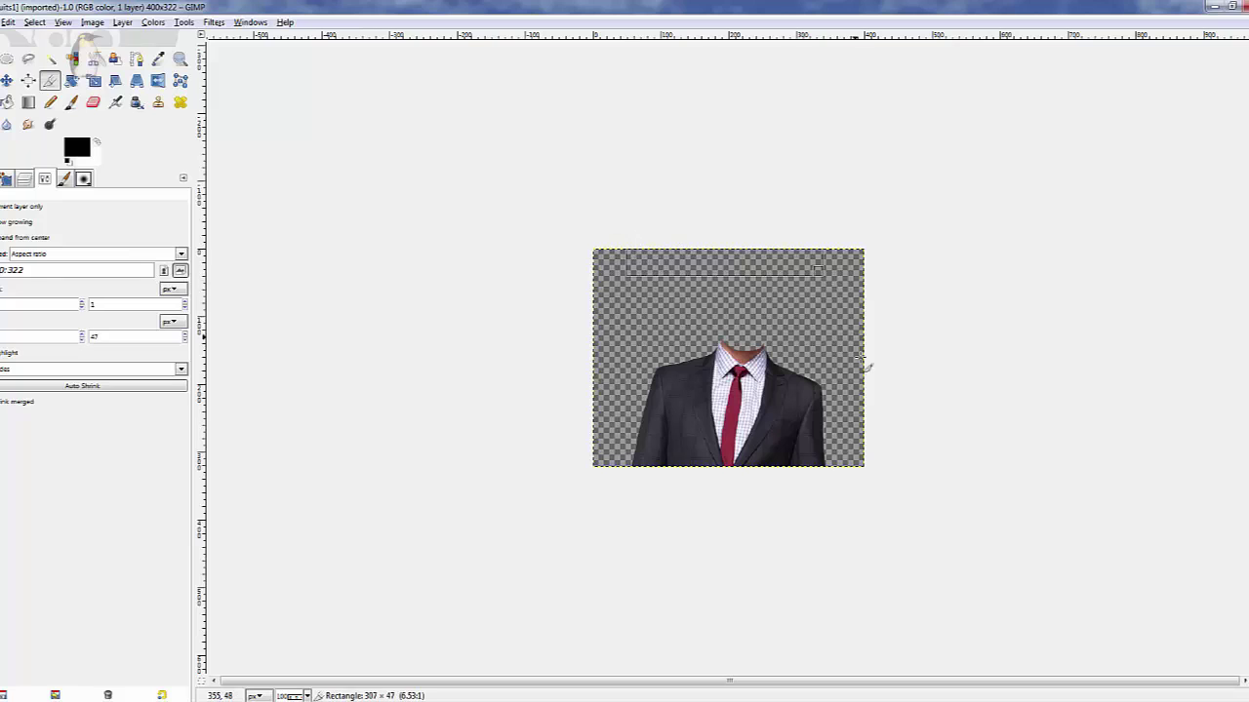
left_click_drag(860, 483, 833, 482)
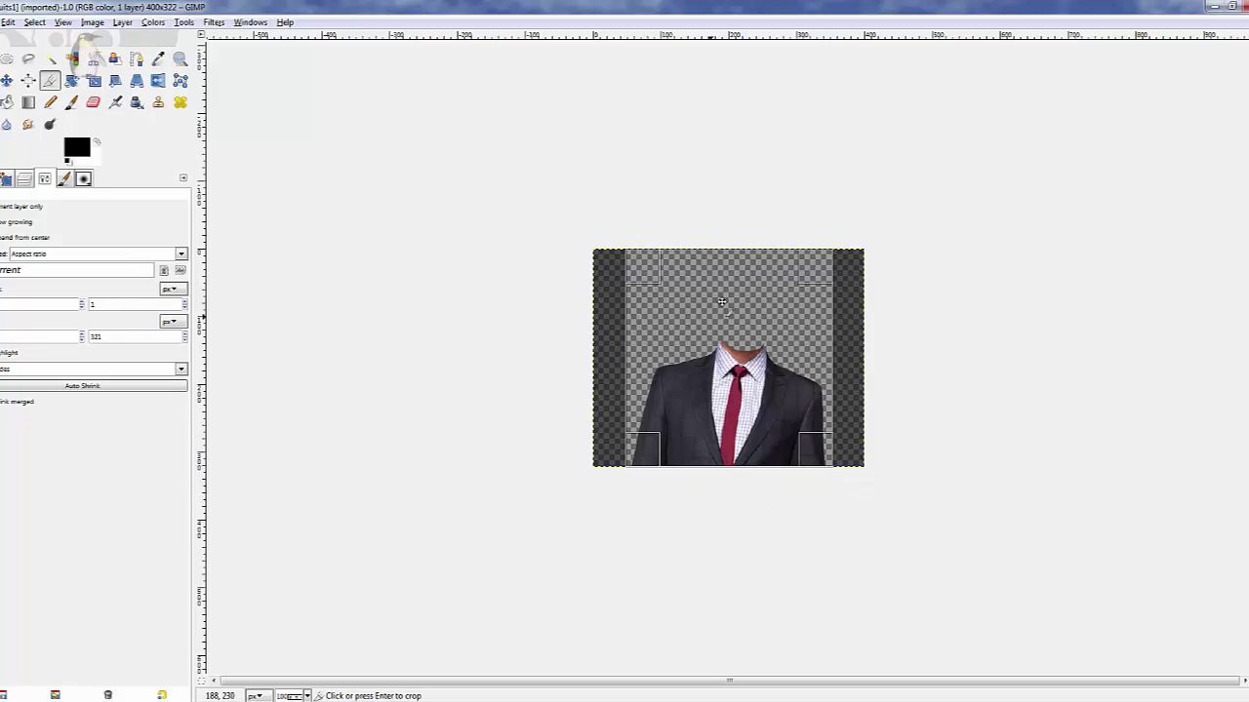
left_click(748, 393)
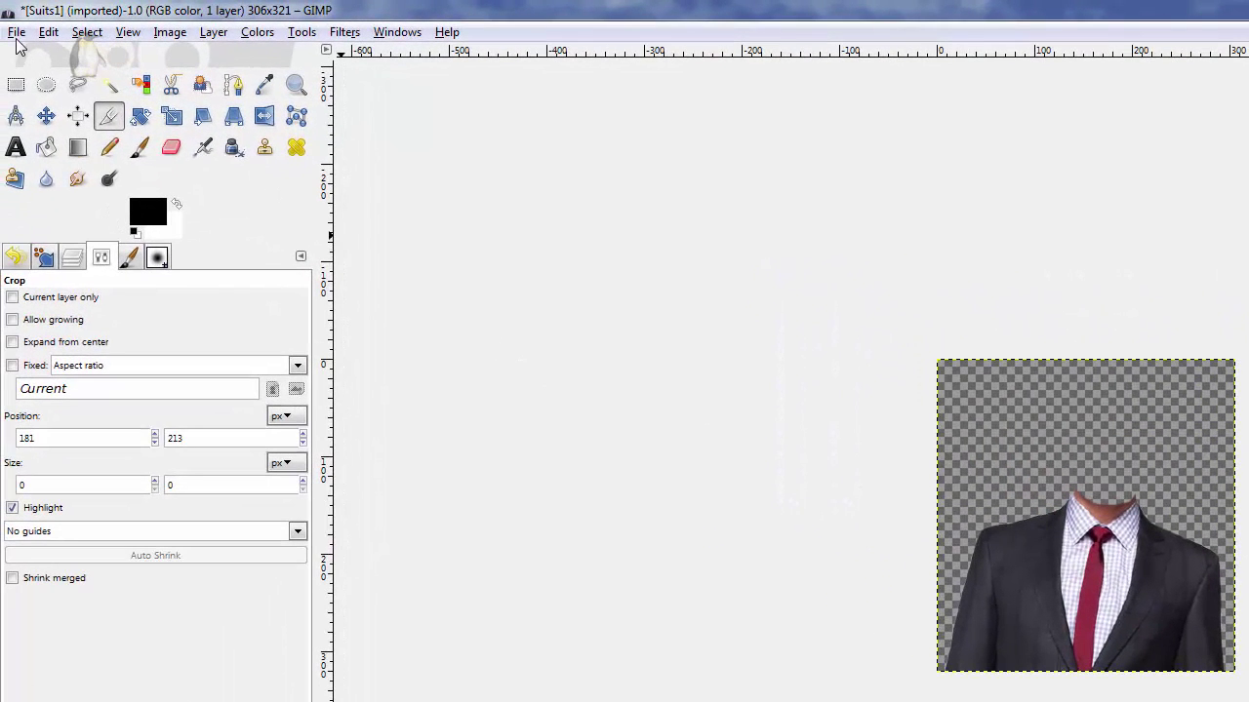
Step: Start exporting the cropped suit image and choose the My Jobs folder inside Documents/My Docs as the destination
left_click(17, 33)
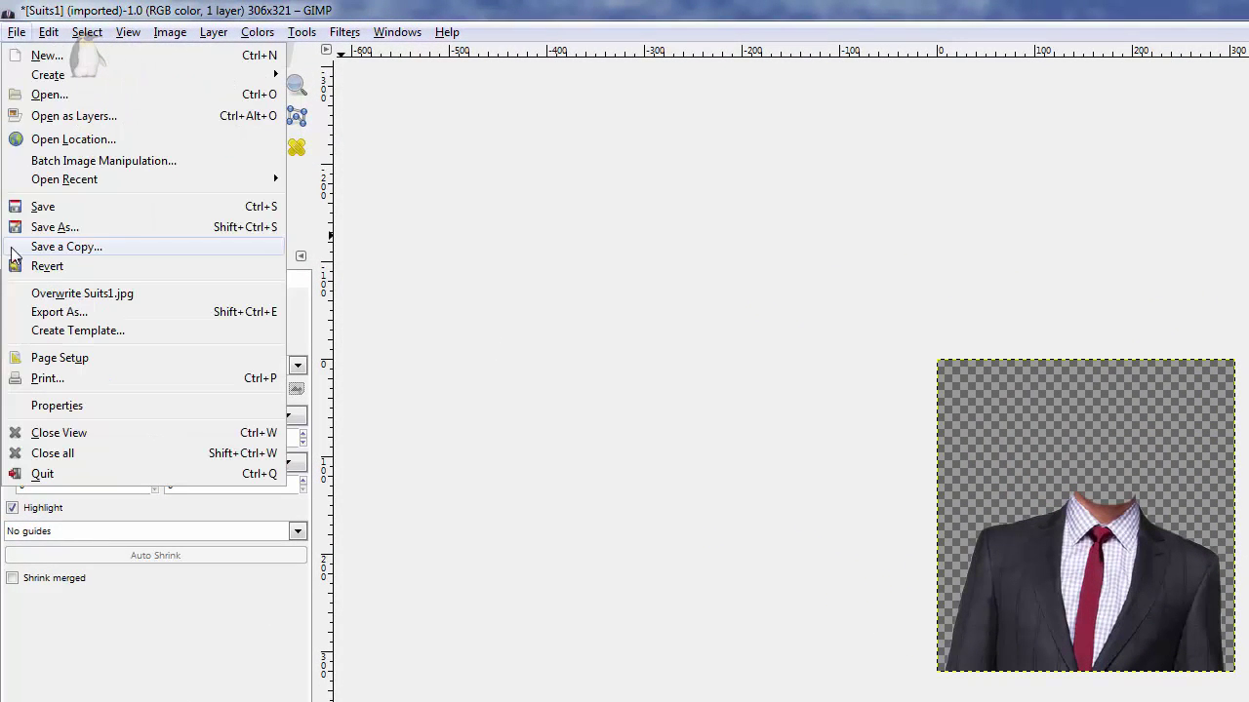
left_click(82, 314)
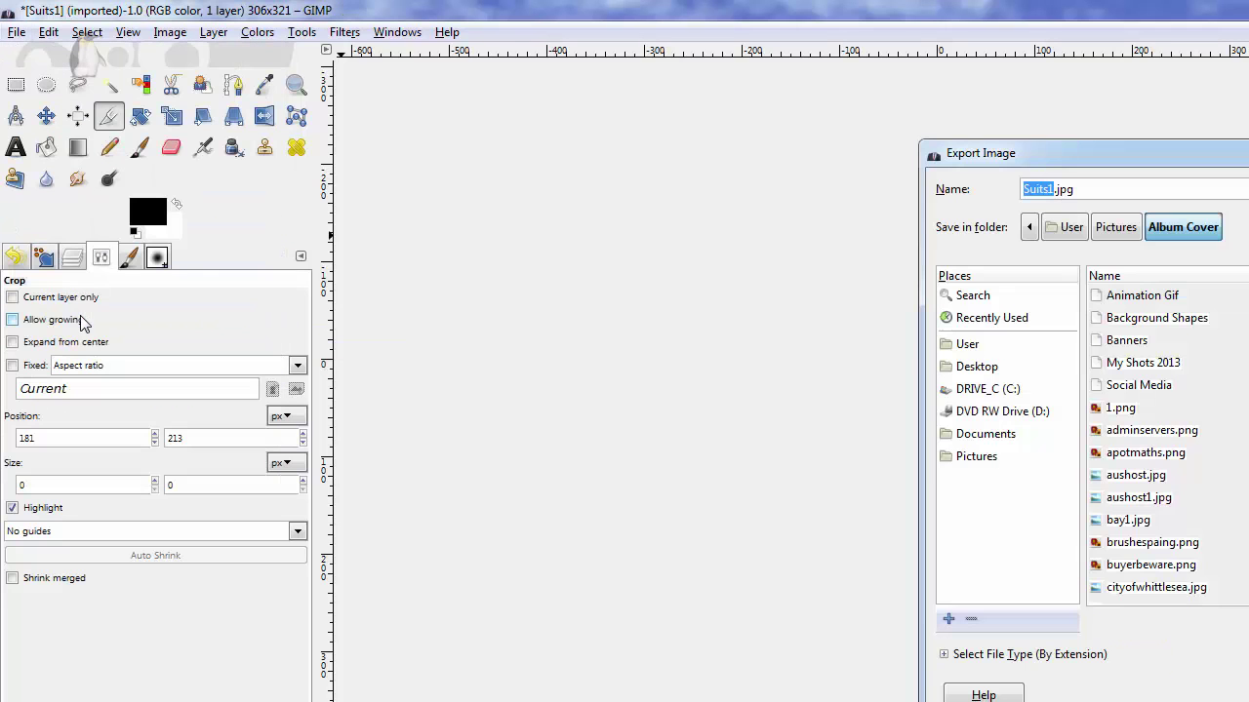
left_click(1001, 439)
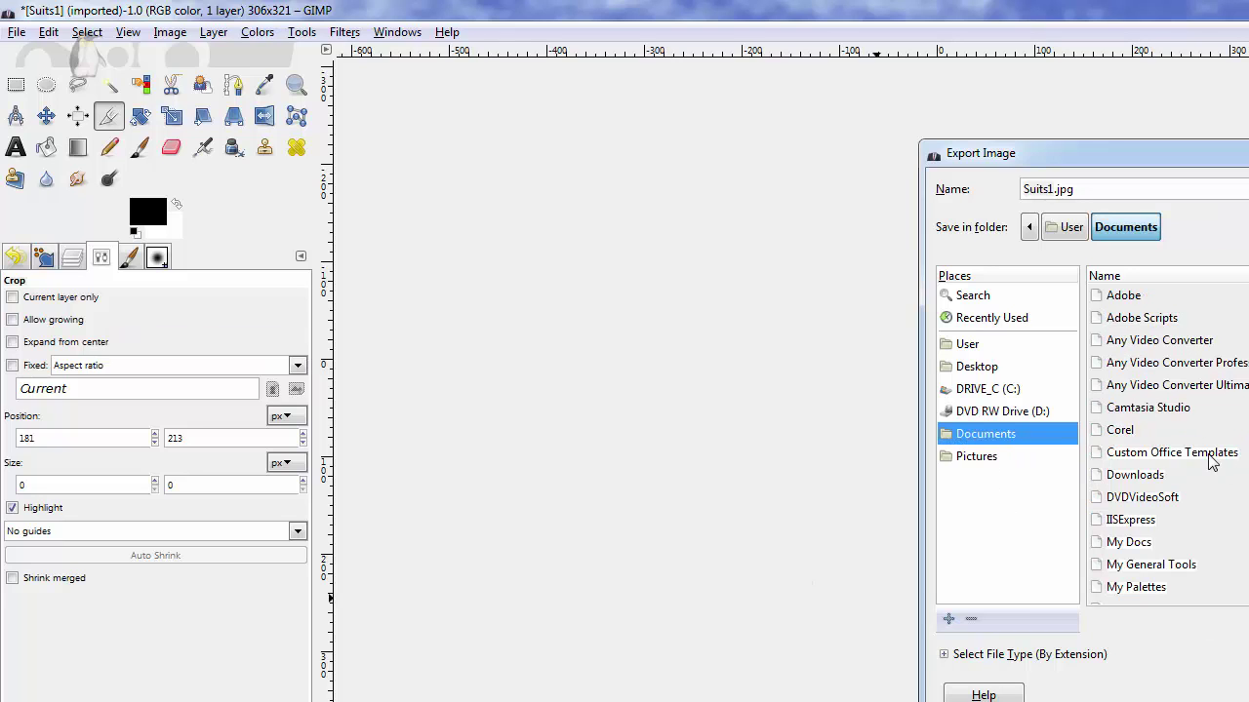
double_click(1132, 543)
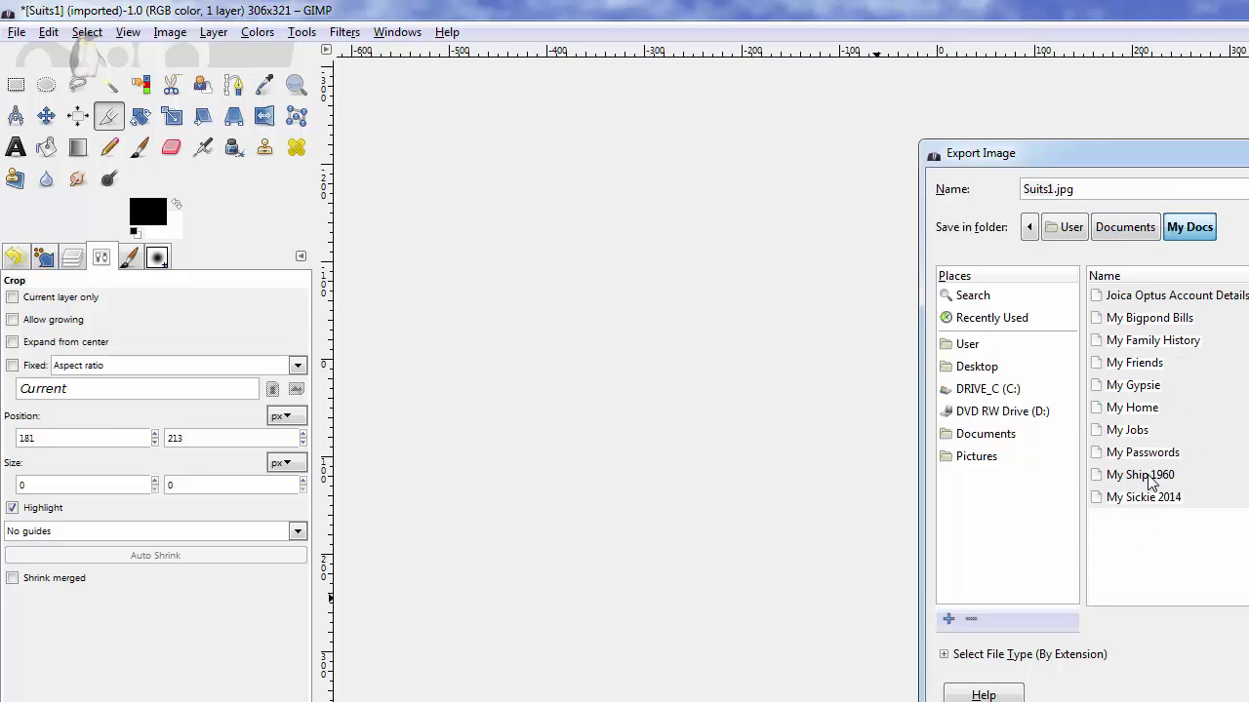
double_click(1140, 435)
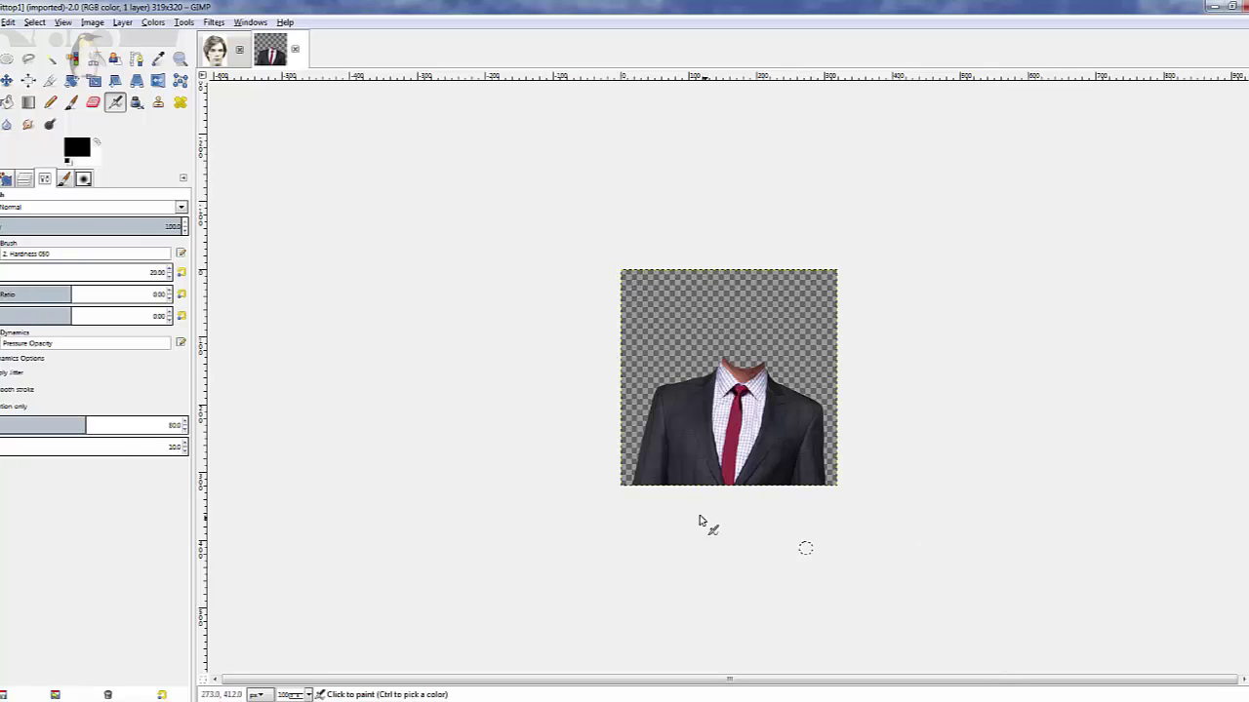
Step: Switch to the Wigs1.jpg image at 200% zoom and add an alpha channel to its layer
left_click(220, 57)
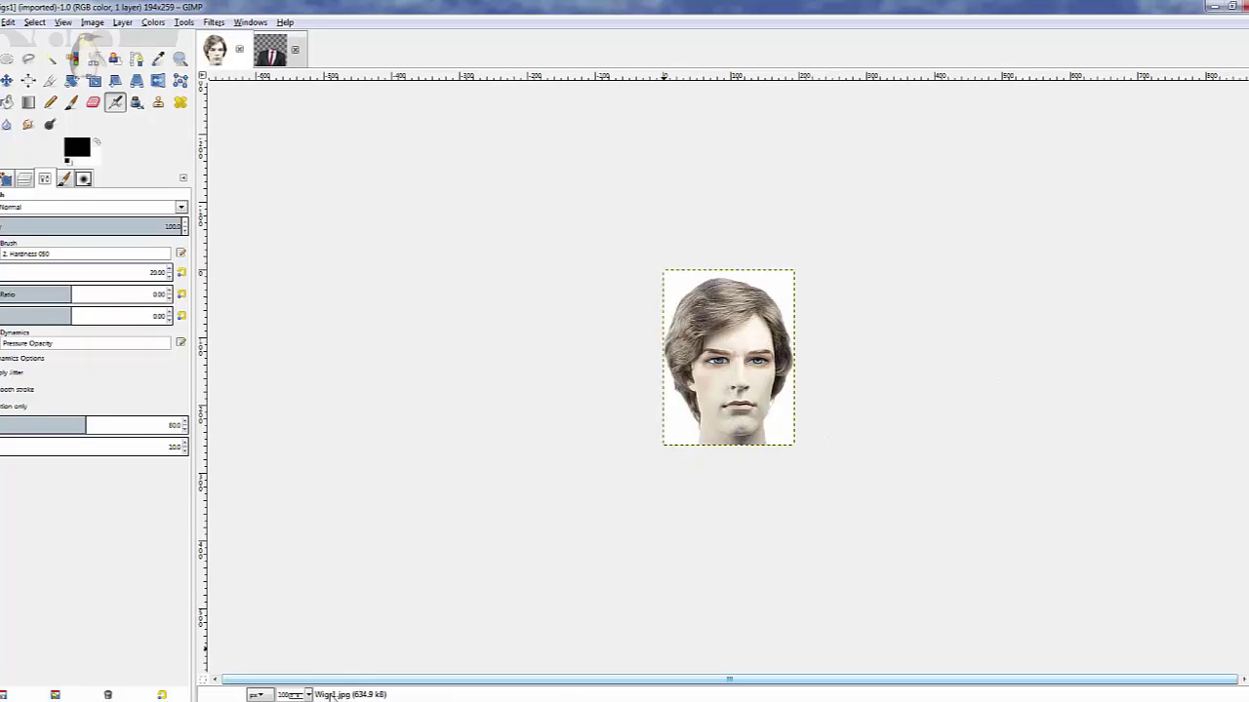
left_click(309, 695)
left_click(290, 600)
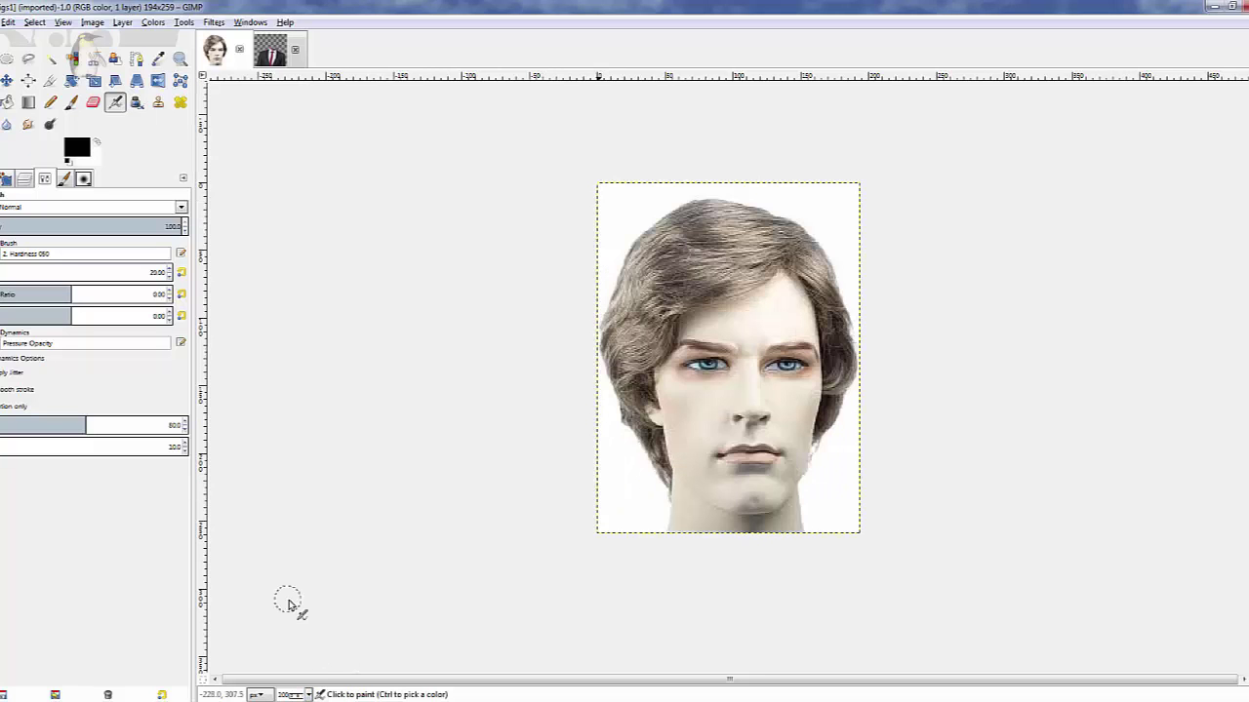
left_click(24, 179)
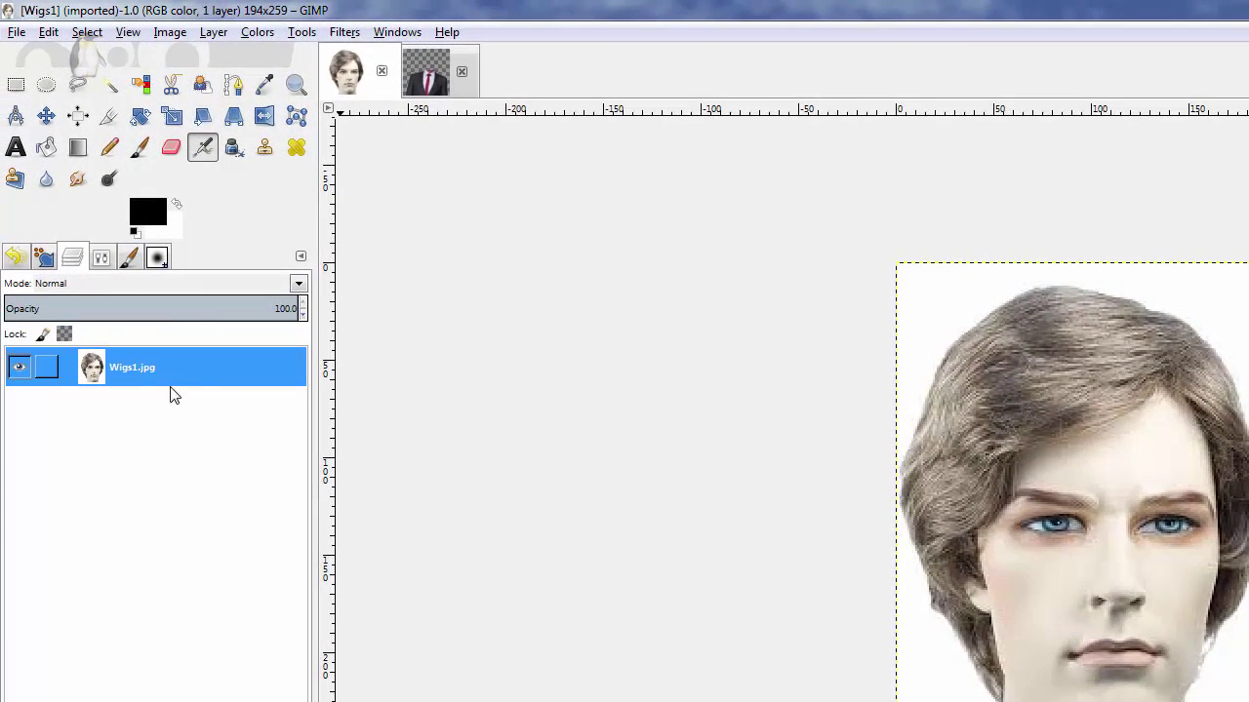
right_click(227, 375)
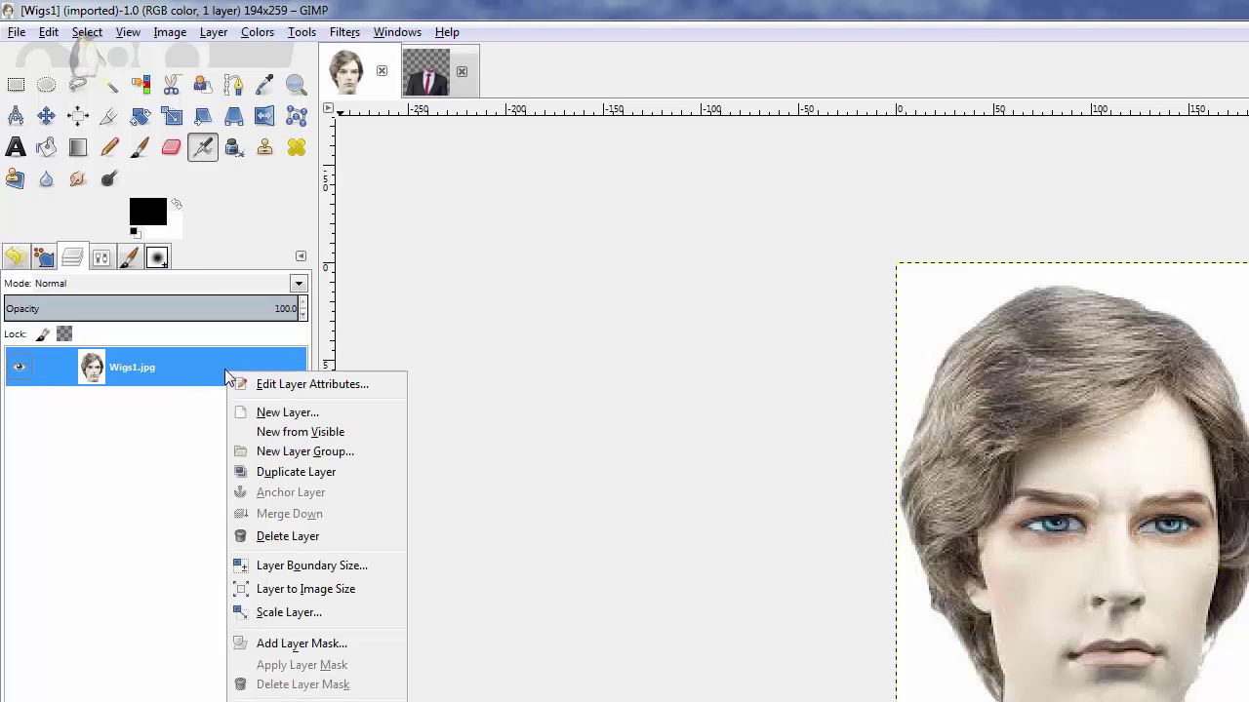
left_click(361, 701)
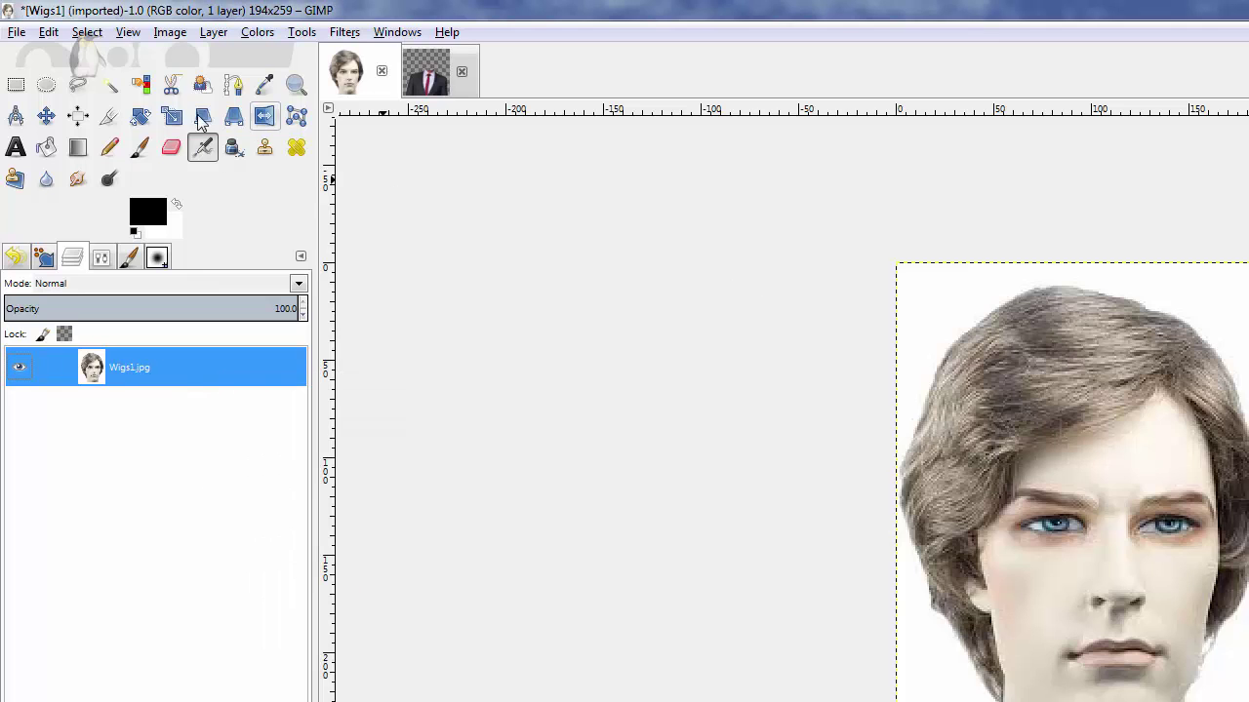
Step: Delete the white background around the wig head using Fuzzy Select with a threshold of 25, and clear the selection
double_click(110, 87)
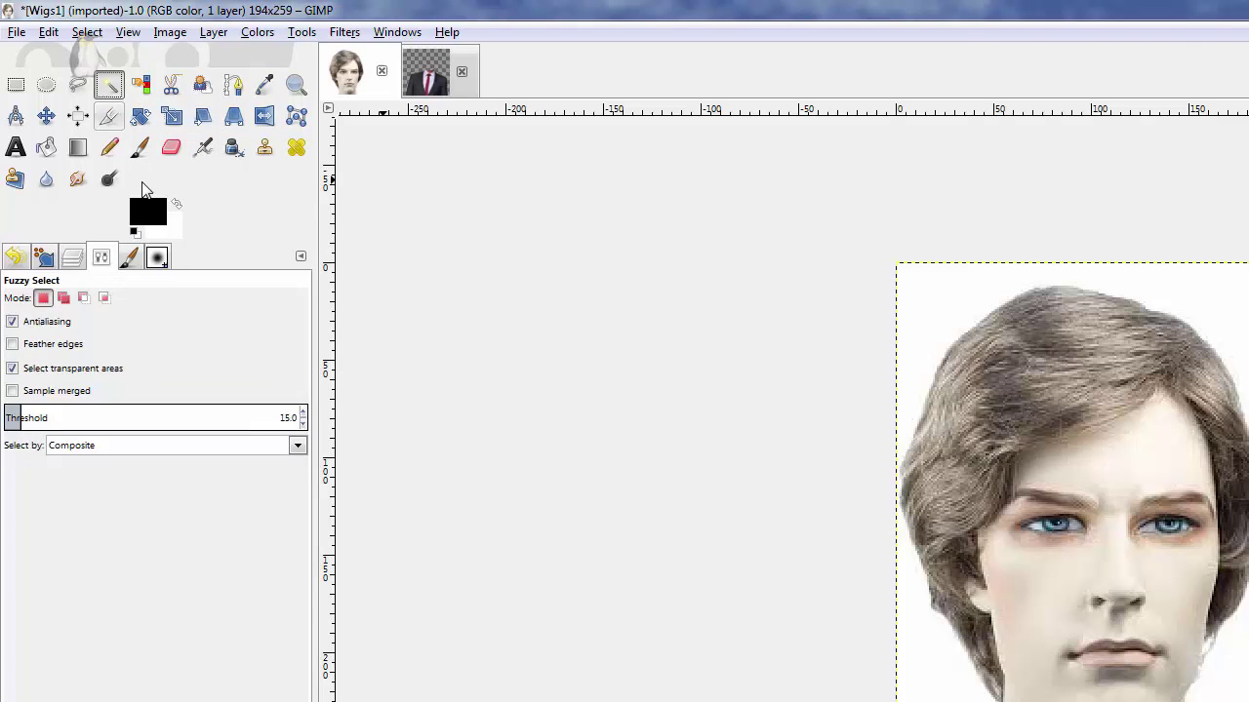
left_click(305, 414)
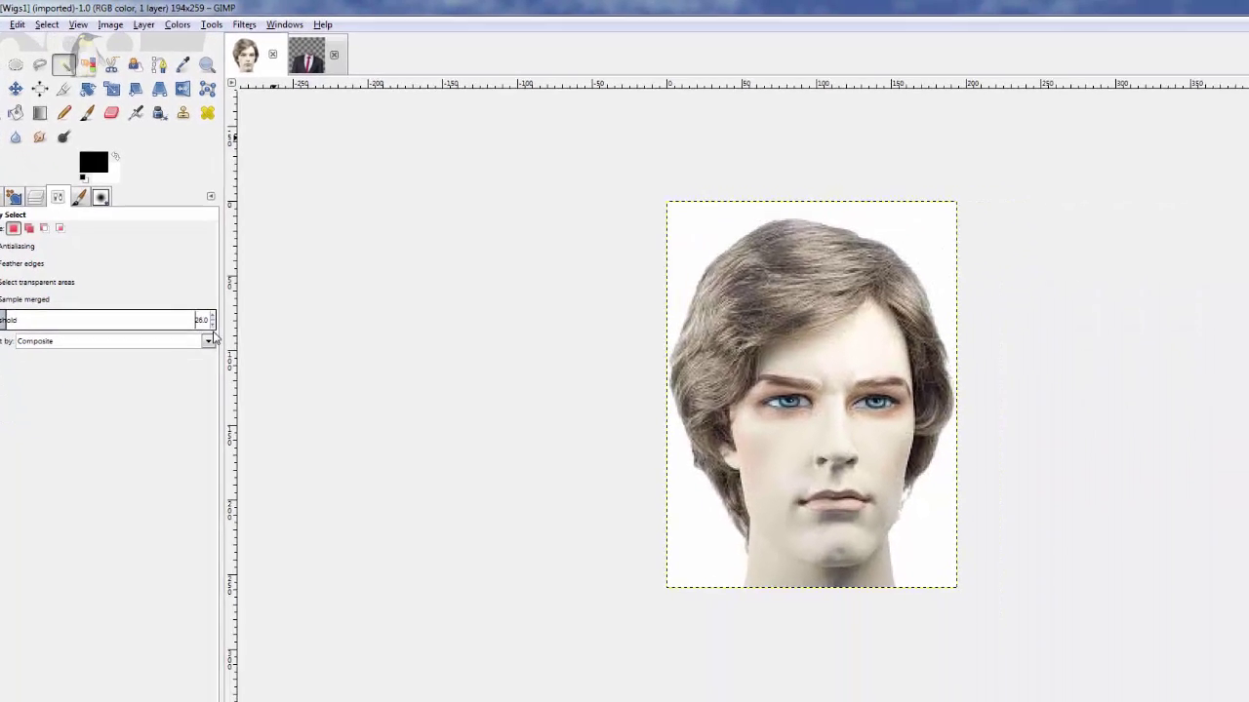
left_click(603, 248)
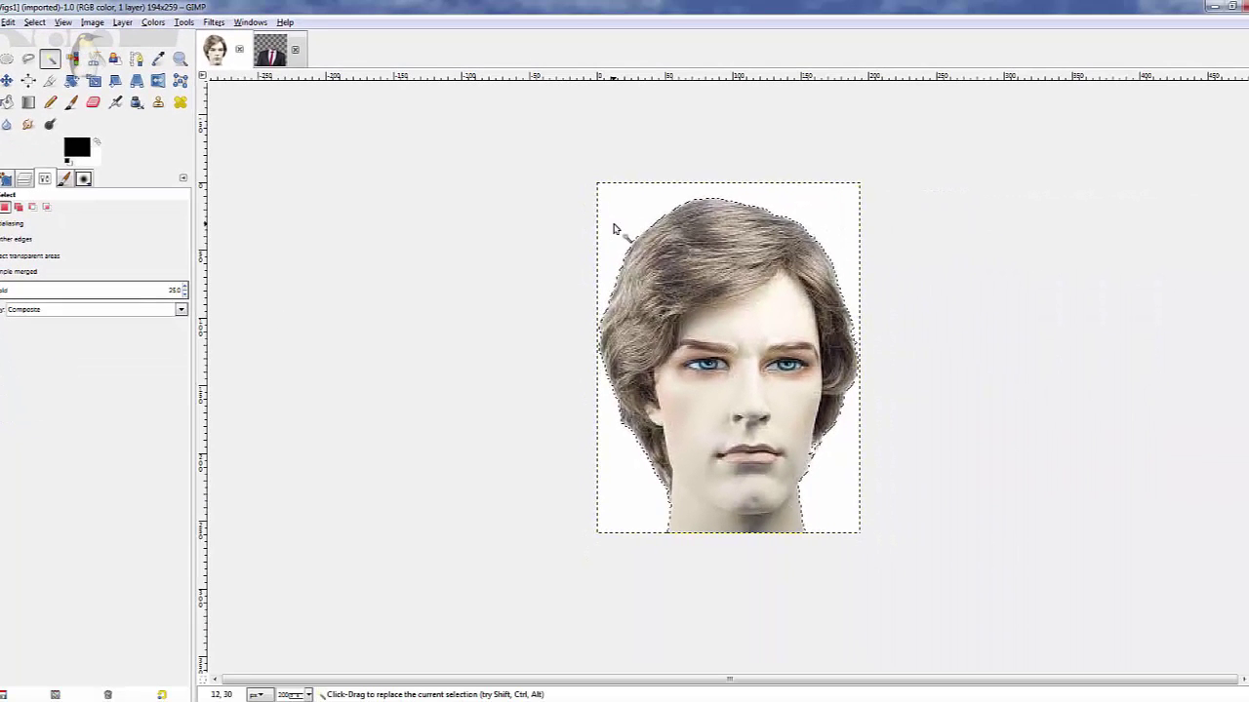
key("Delete")
left_click(34, 22)
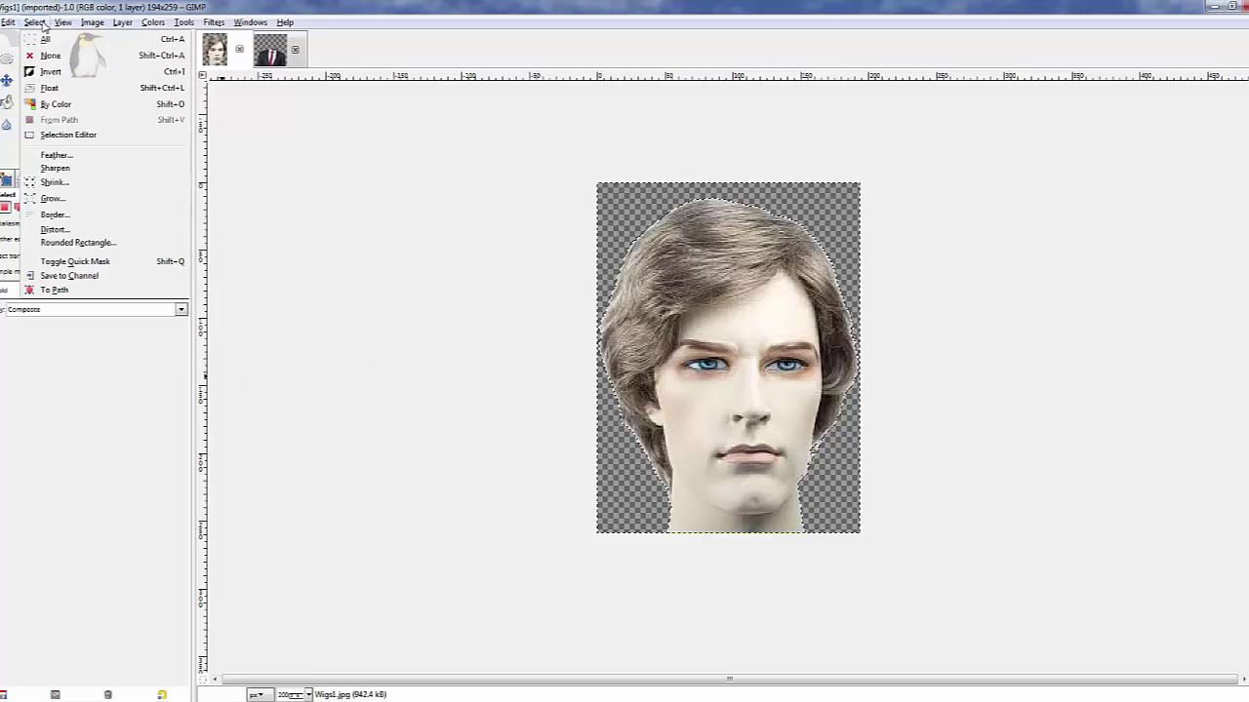
left_click(51, 59)
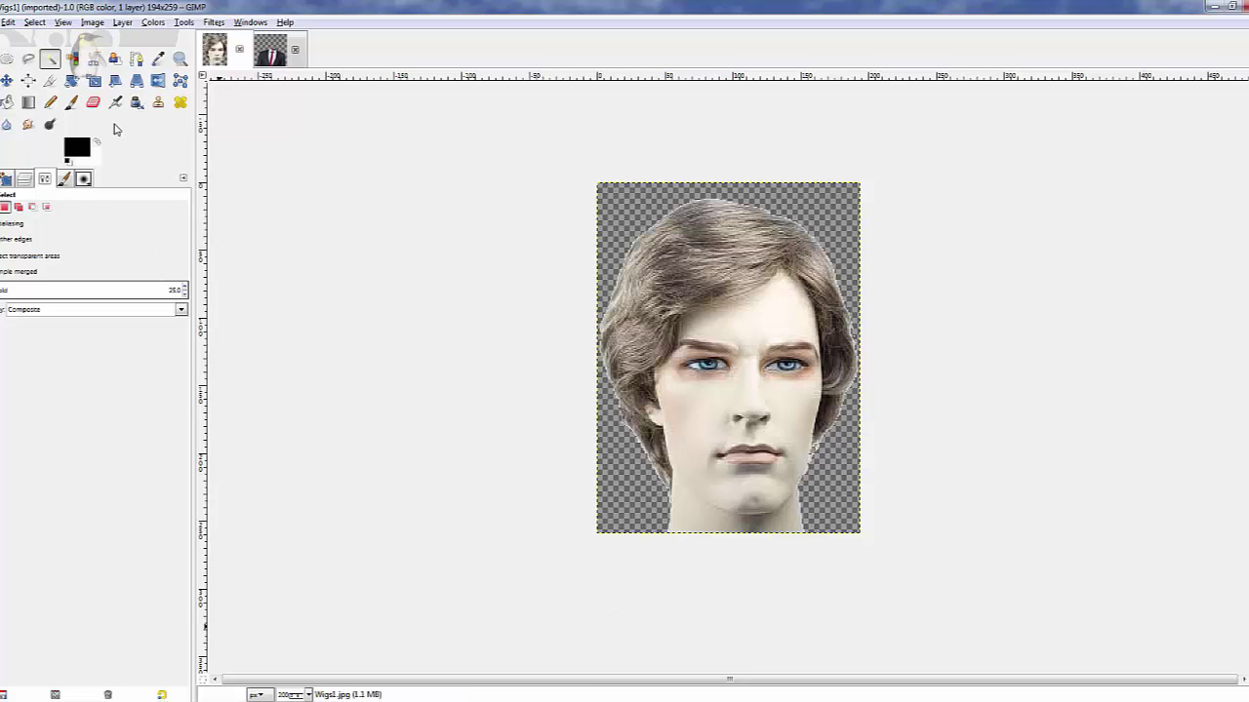
Step: Set up the Eraser with the 2. Hardness 025 brush at size 16 for cleaning the wig head's edges
left_click(94, 103)
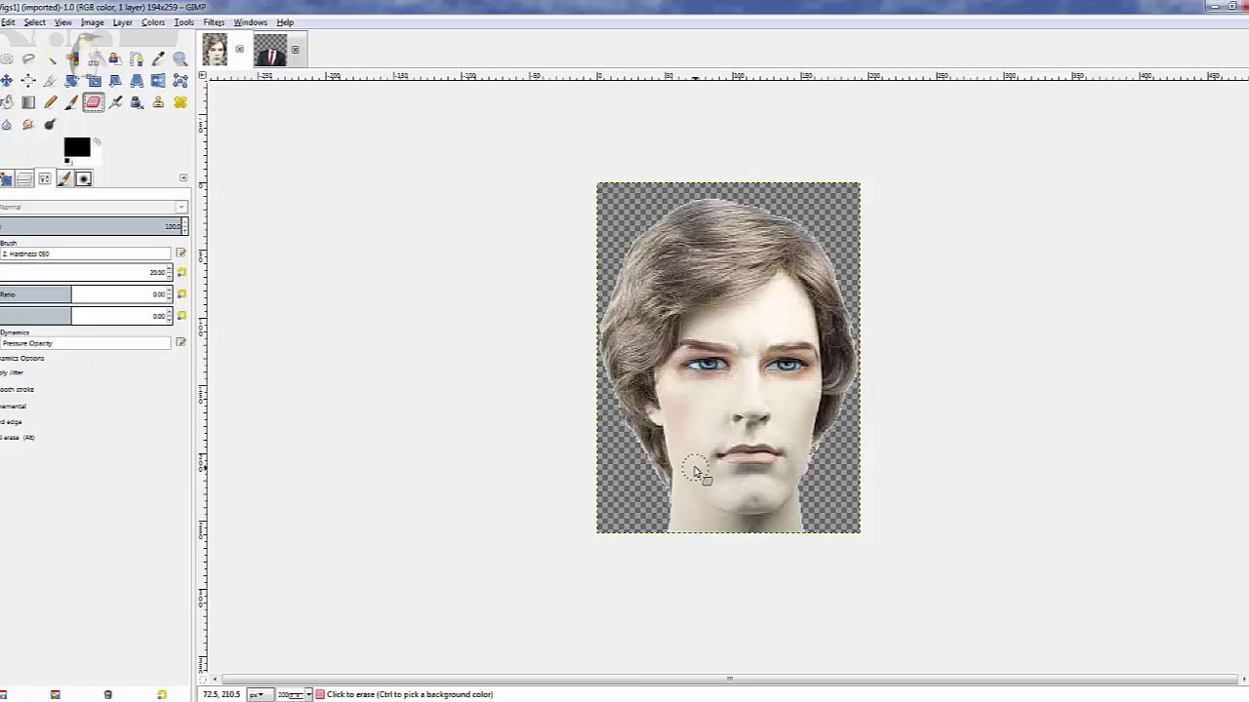
key("bracketleft")
key("bracketleft")
key("bracketleft")
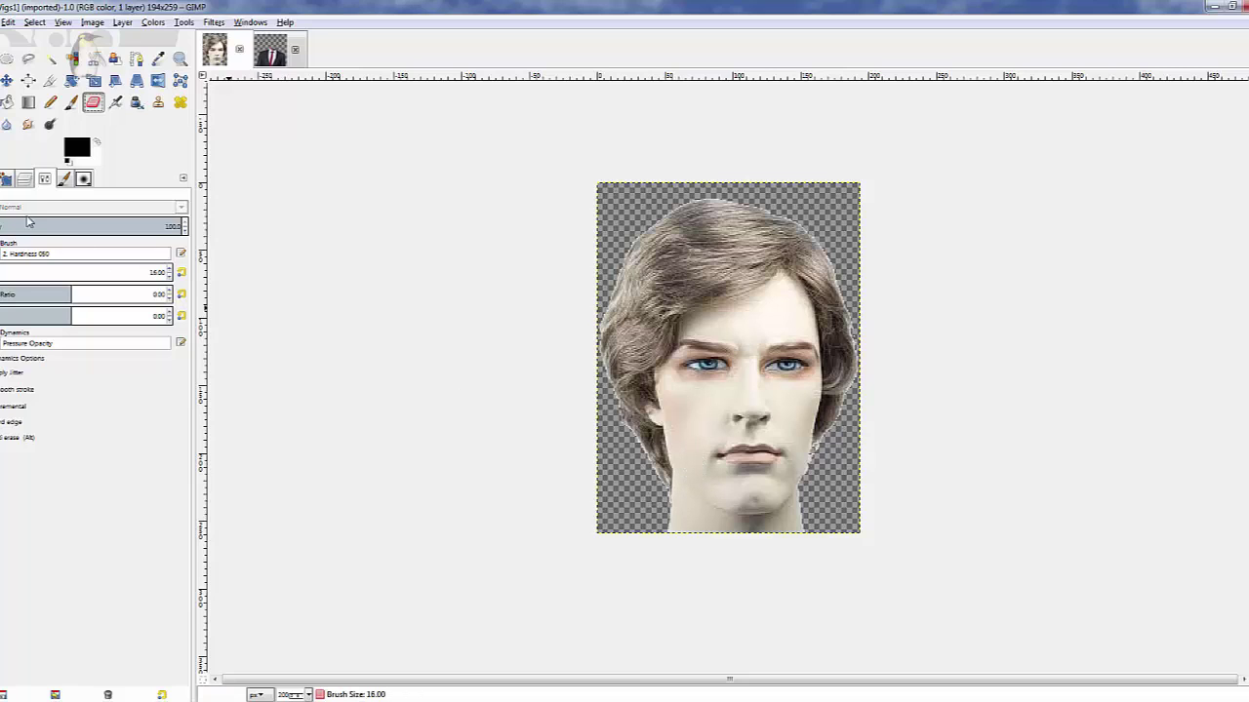
left_click(1, 251)
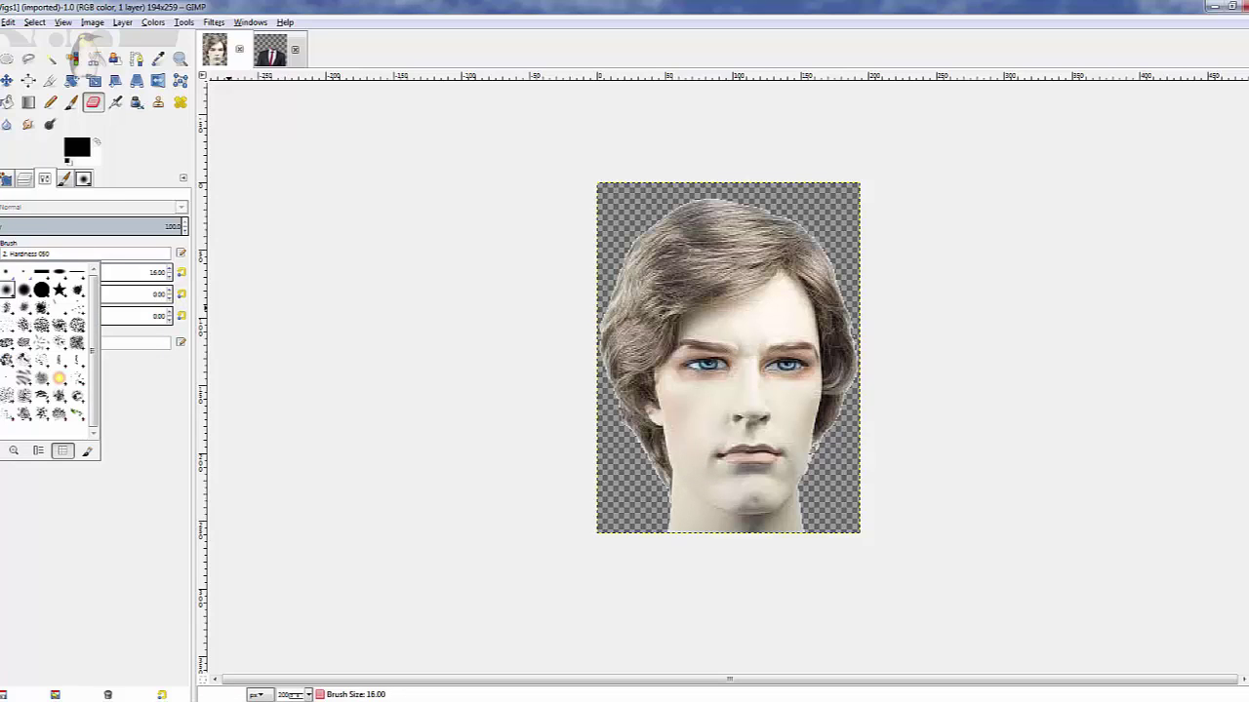
left_click(7, 276)
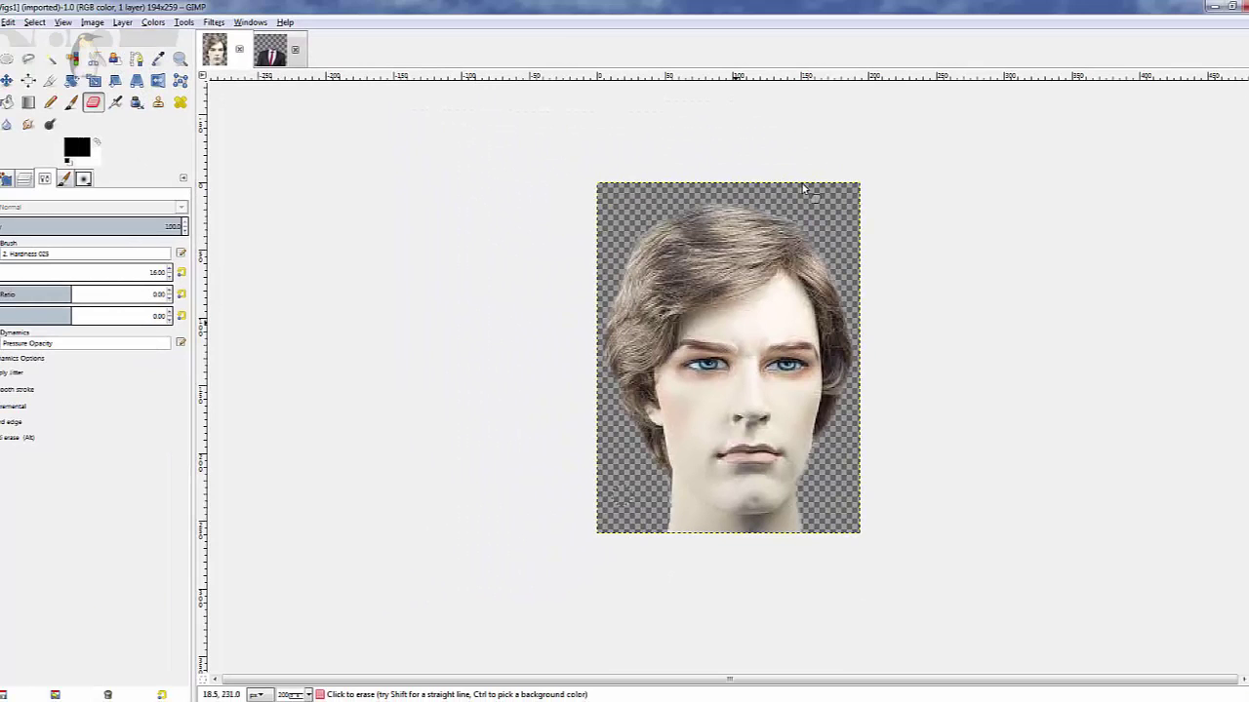
Step: Copy the cut-out head from Wigs1.jpg and paste it into the Suittop1 image, viewed at 200% zoom
left_click(7, 22)
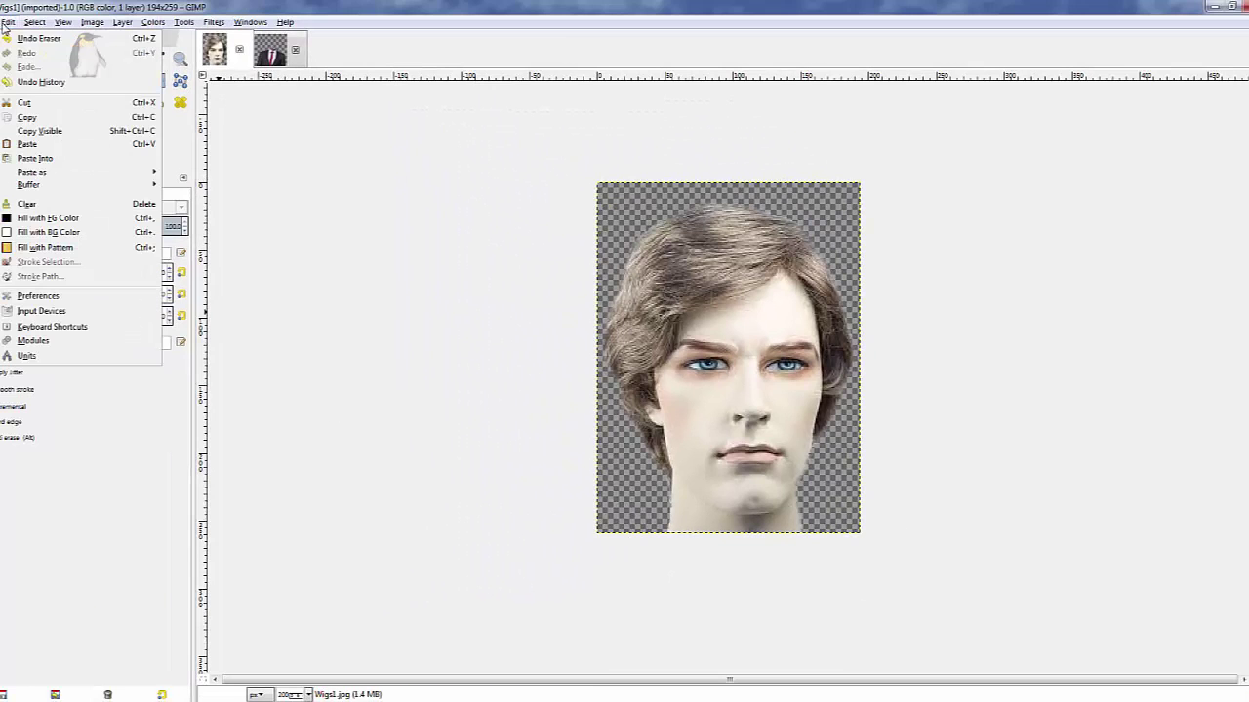
left_click(29, 115)
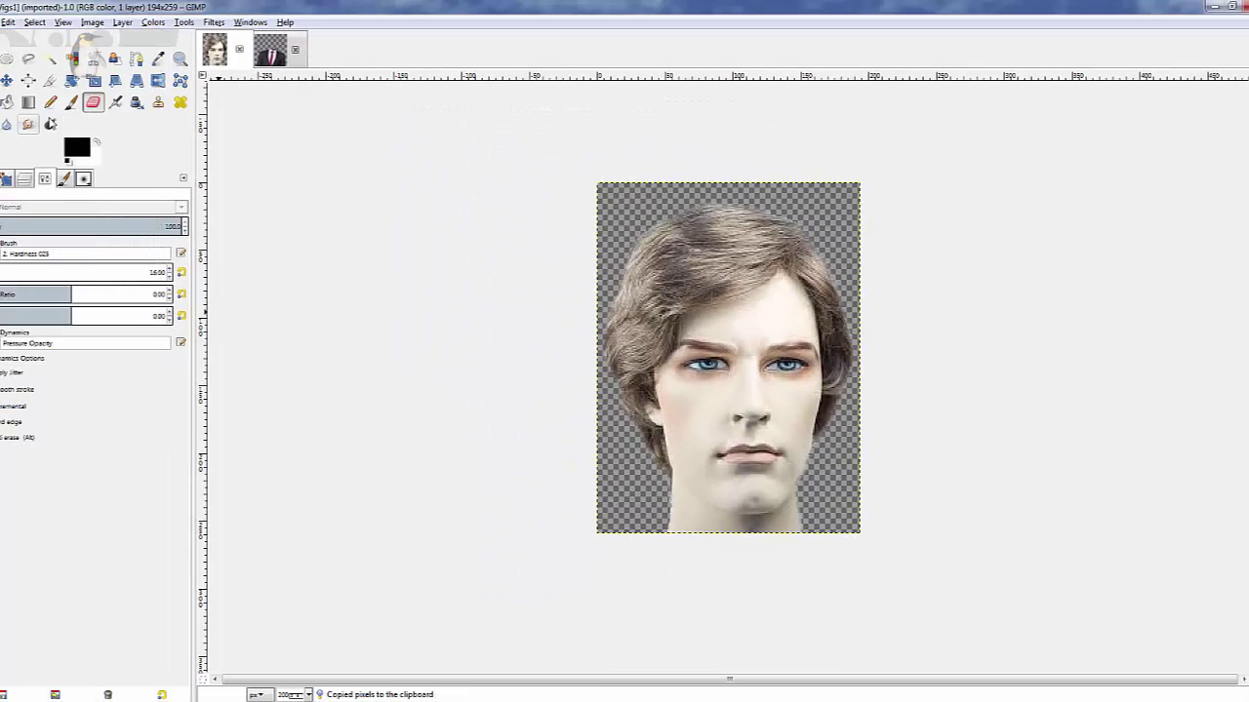
left_click(273, 51)
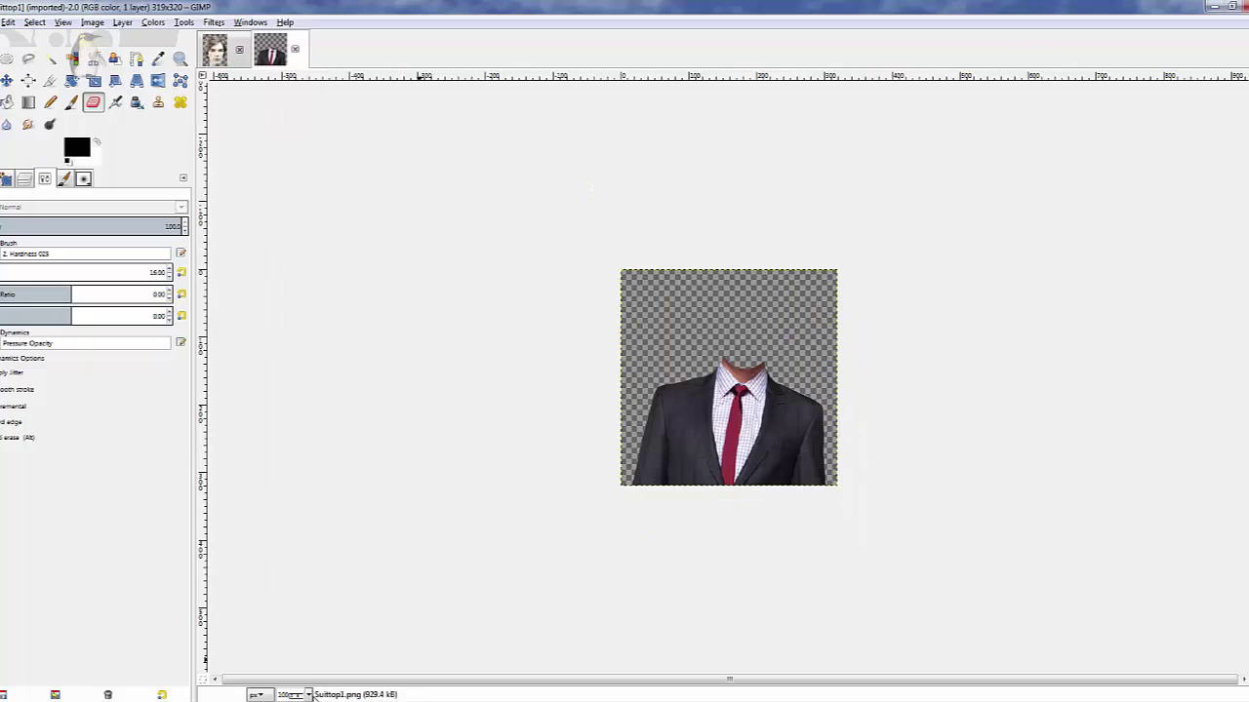
left_click(309, 695)
left_click(292, 600)
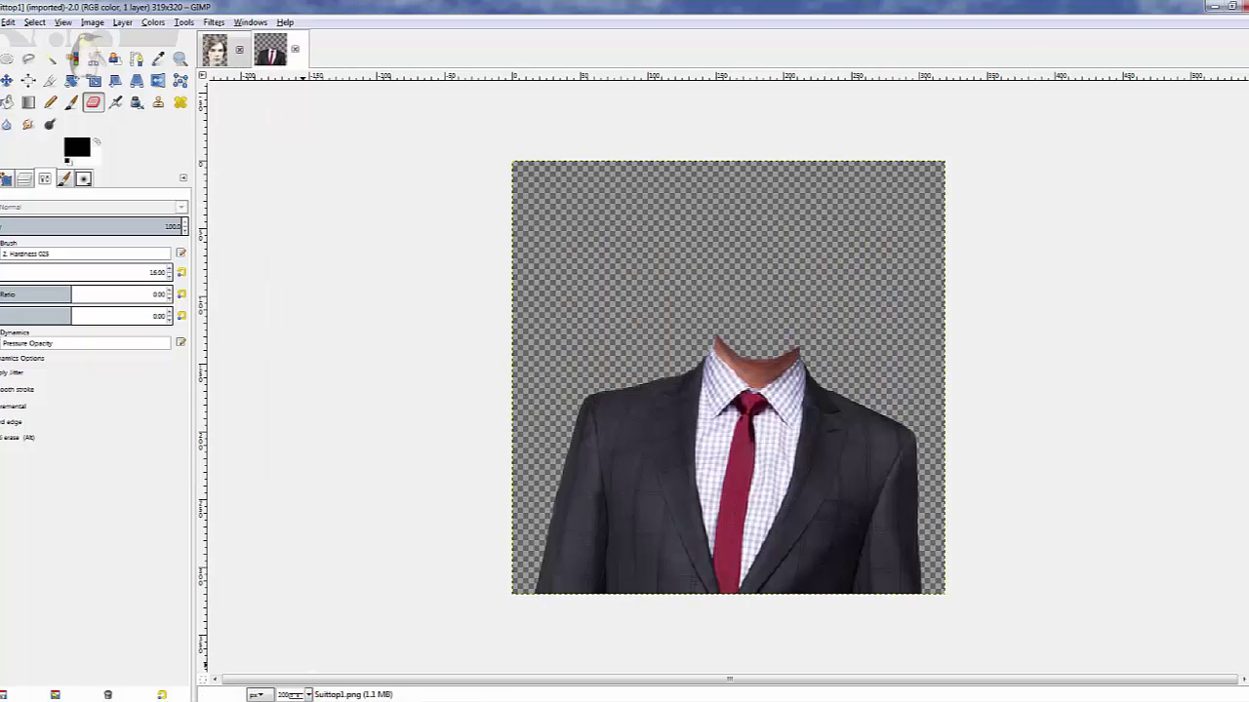
left_click(8, 21)
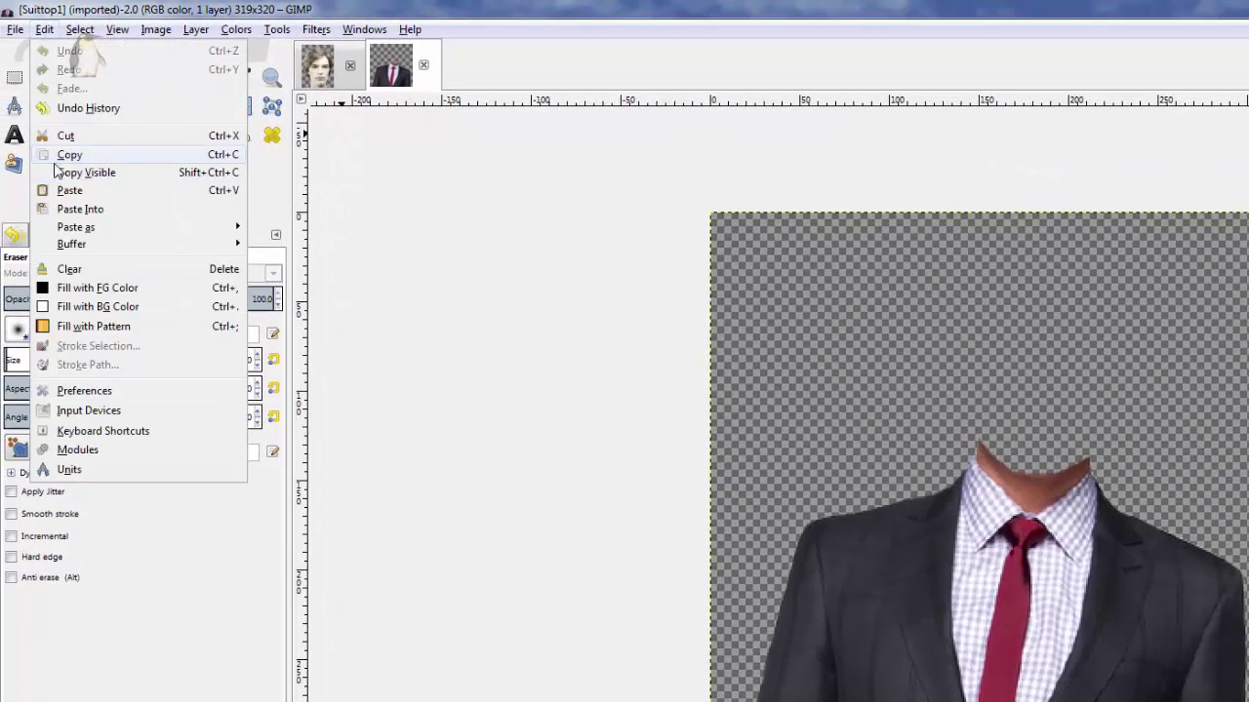
left_click(70, 191)
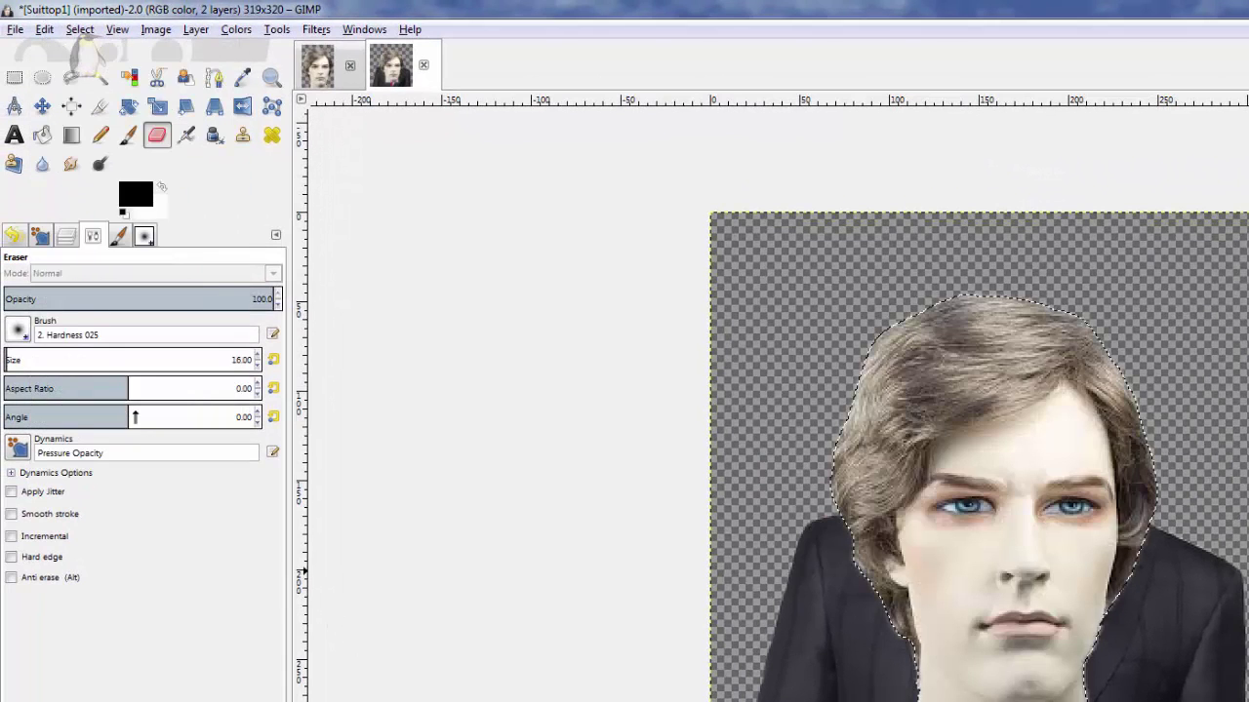
Step: Turn the pasted floating selection into a layer named head and move it up so the neck sits on the suit's collar
left_click(68, 238)
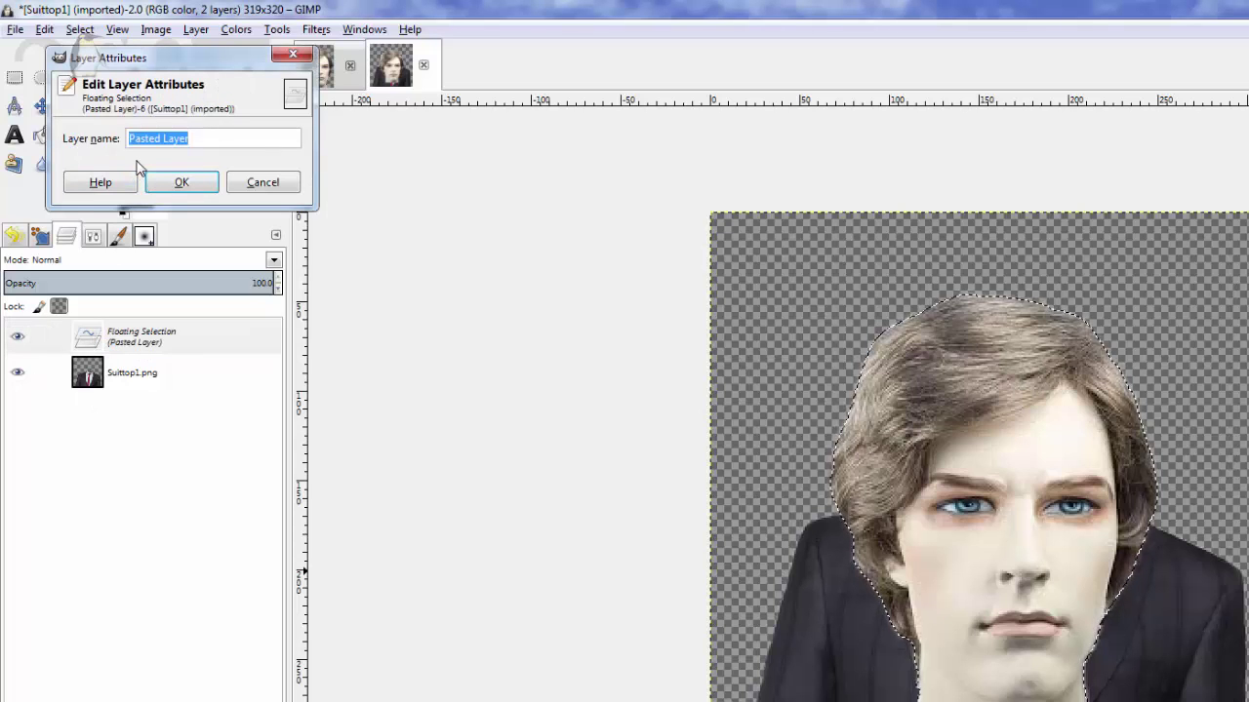
type("head")
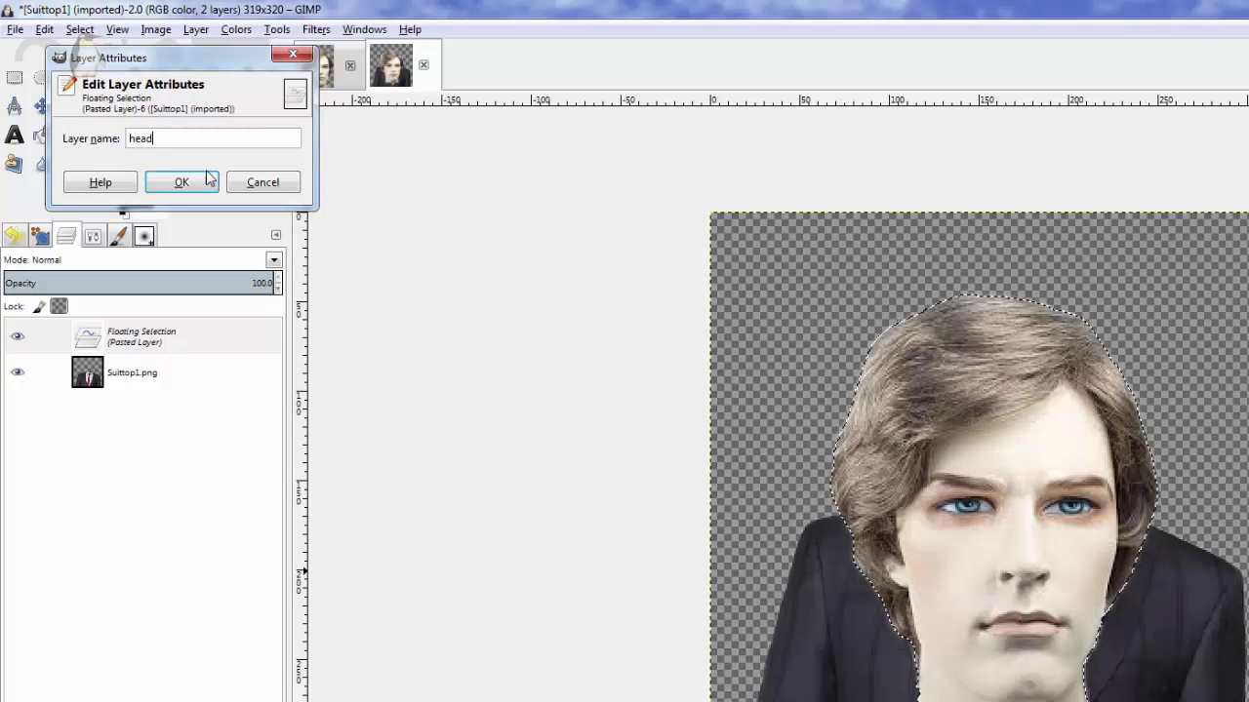
left_click(203, 181)
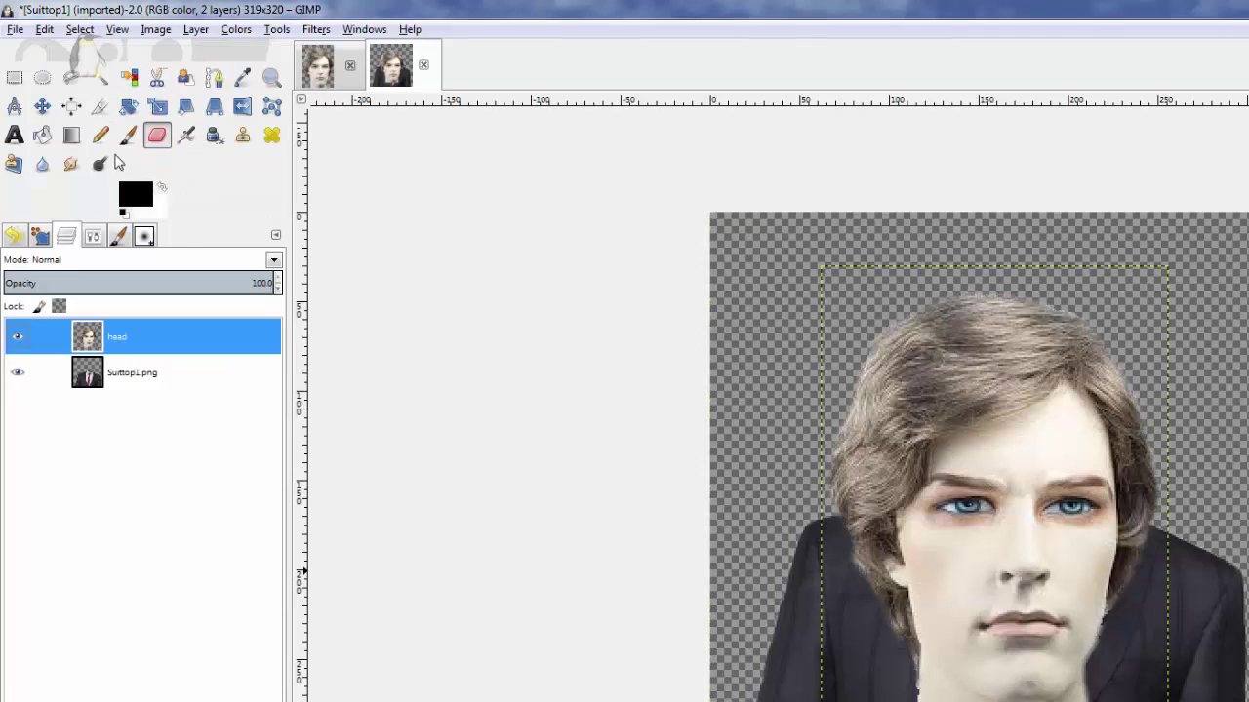
left_click(42, 106)
left_click_drag(980, 624, 1018, 417)
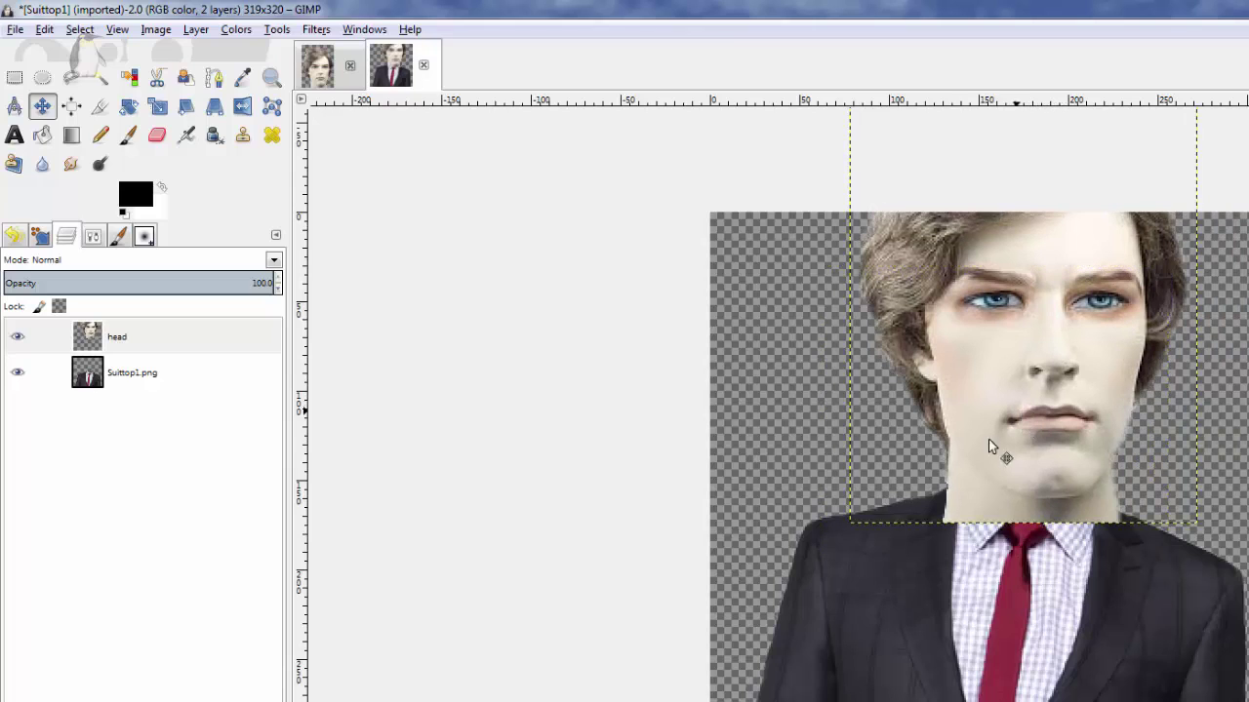
Step: Enlarge the image canvas to a height of 400 px, keeping the width at 319 px
left_click(115, 384)
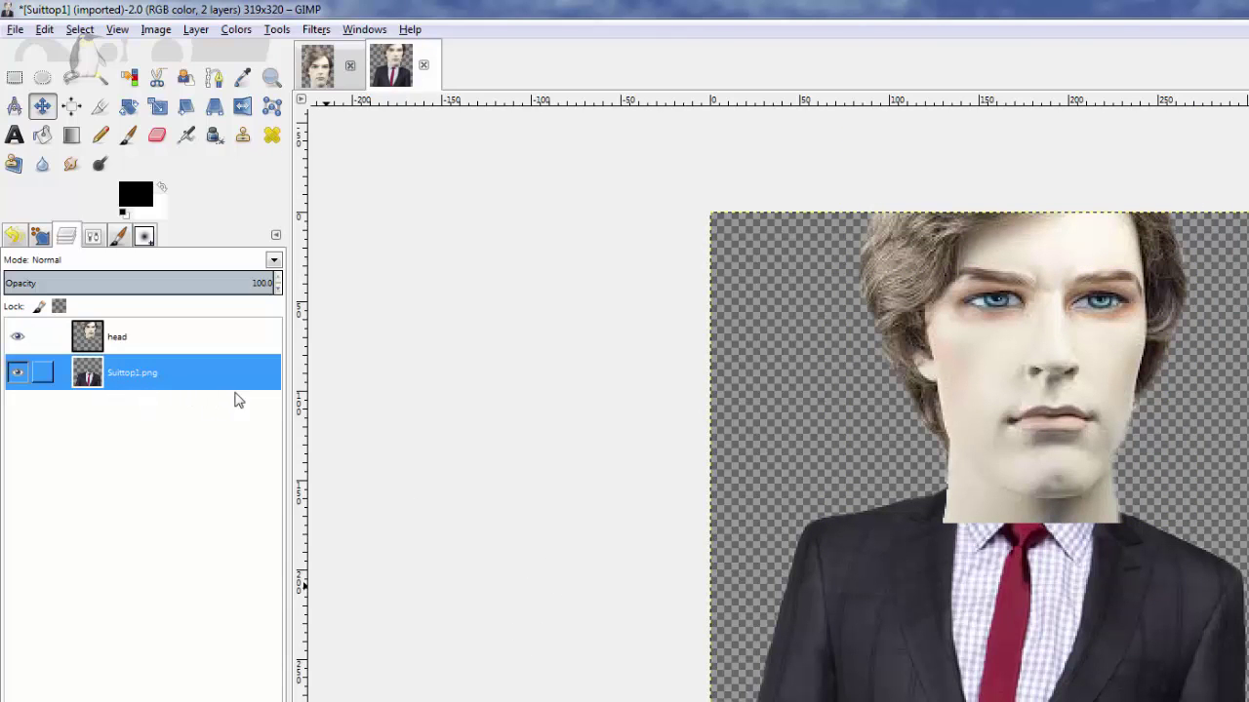
left_click(157, 32)
left_click(194, 112)
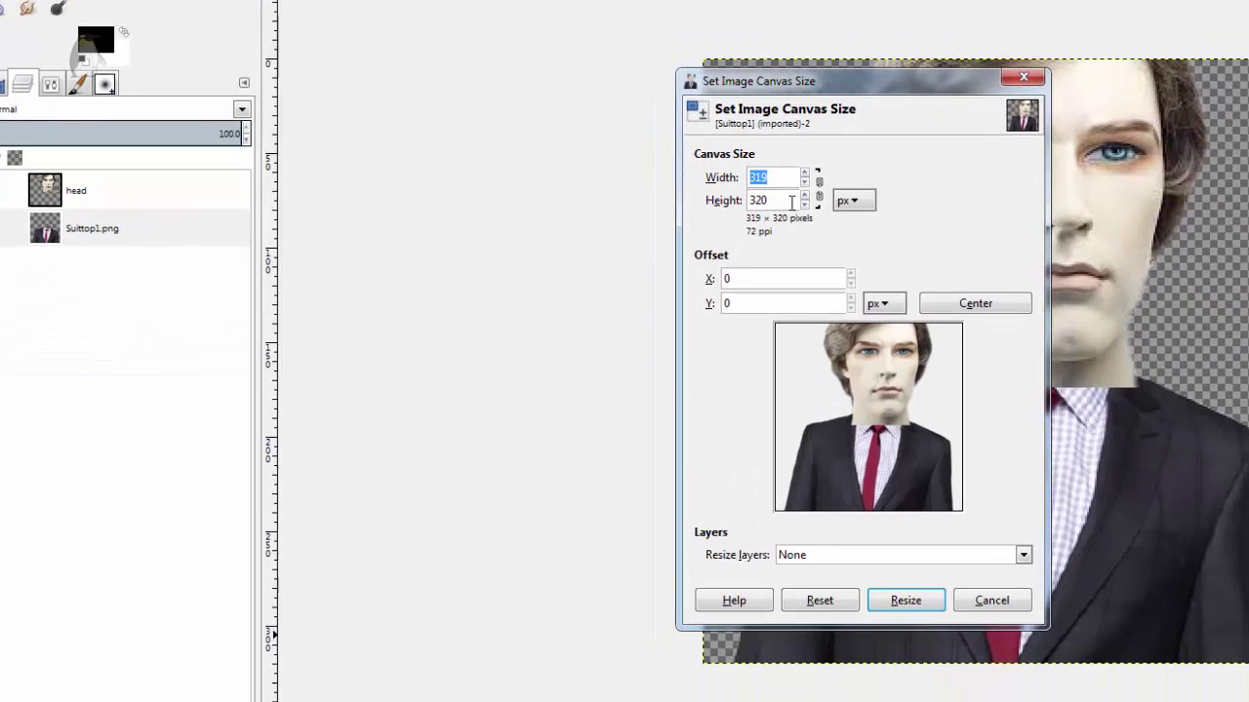
key("Tab")
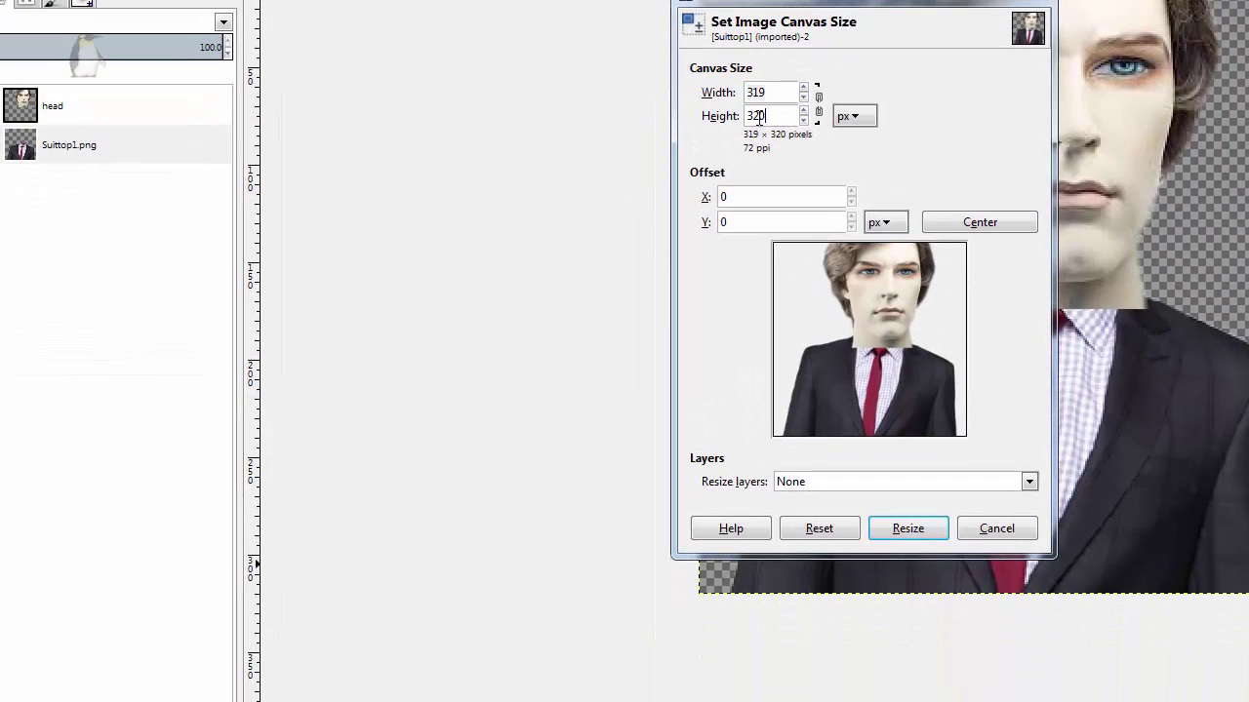
type("400")
left_click(927, 536)
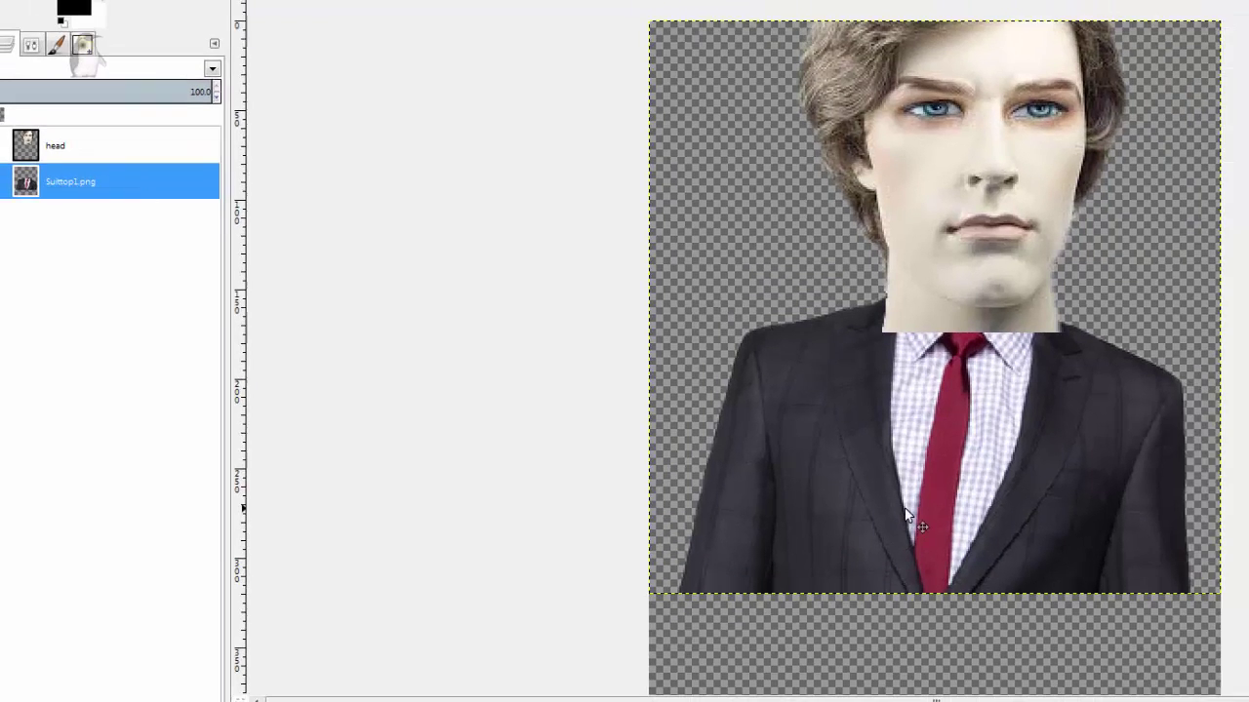
Step: Move the Suittop1.png layer down to the canvas's bottom edge and the head layer down onto the suit's collar
left_click_drag(975, 503, 965, 579)
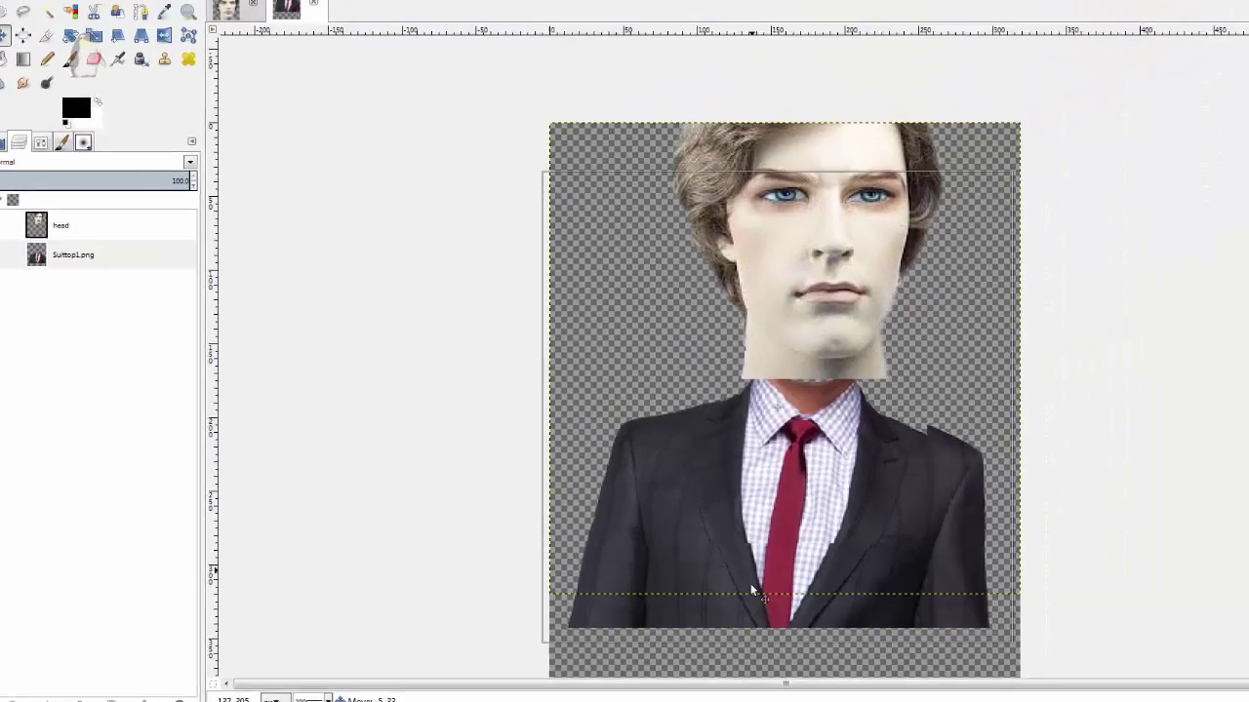
left_click_drag(752, 590, 749, 617)
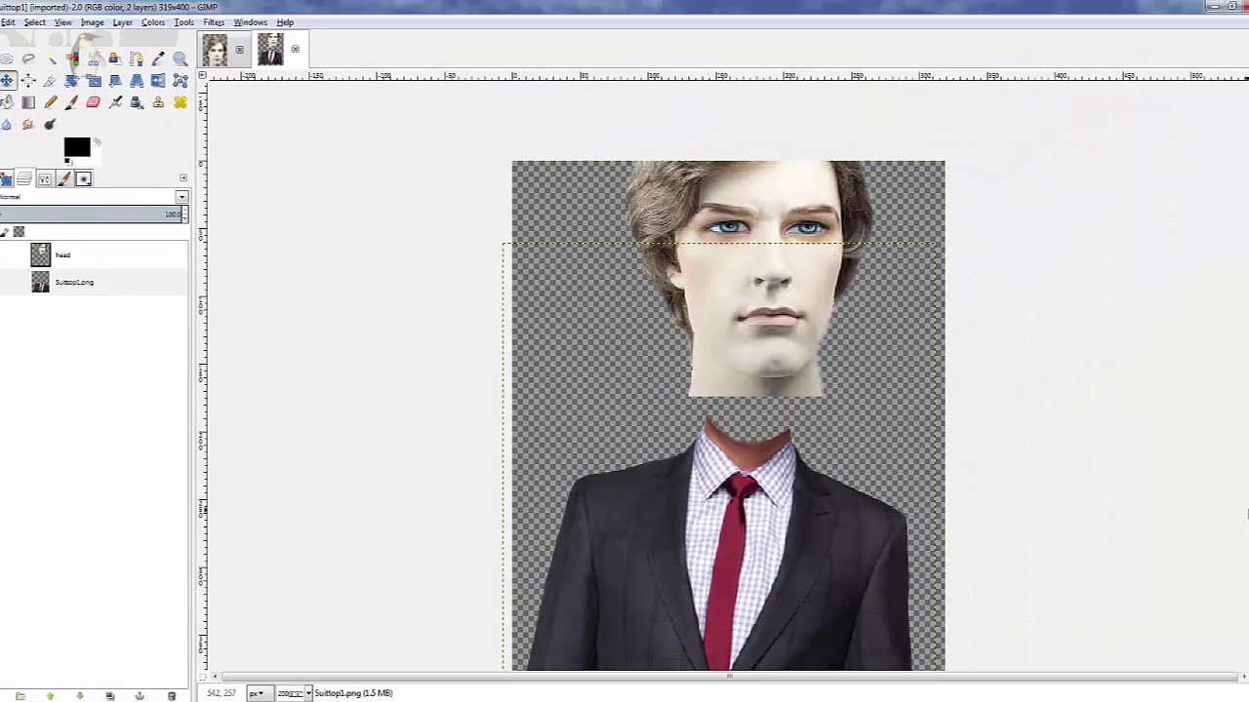
scroll(962, 627, "down", 2)
left_click_drag(765, 534, 768, 566)
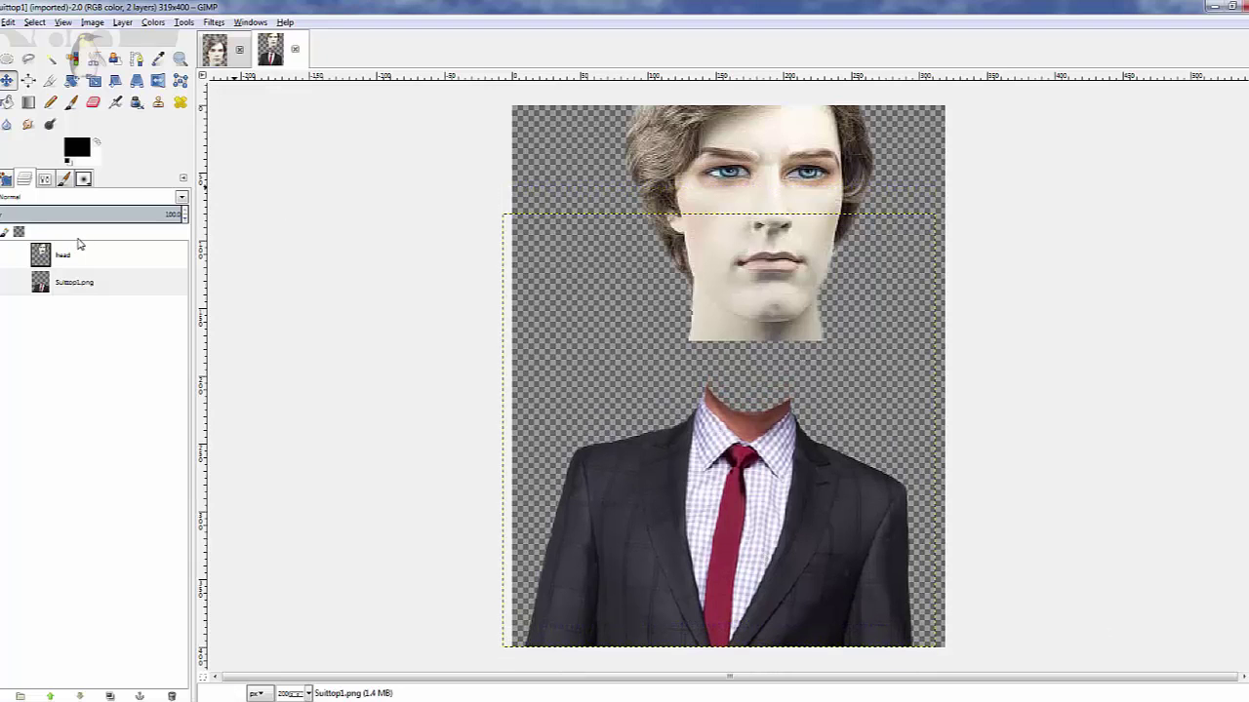
left_click(79, 243)
left_click_drag(753, 241, 738, 336)
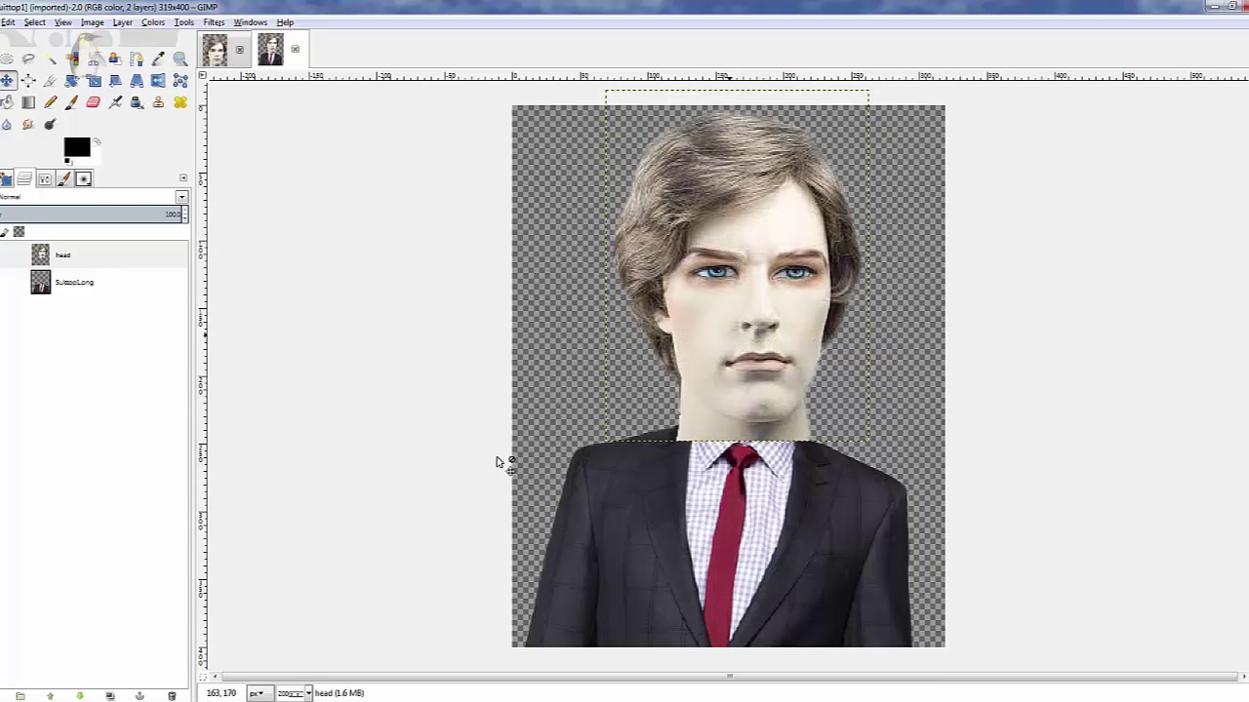
Step: Lower the head layer beneath Suittop1.png and merge the two layers into one
left_click(84, 696)
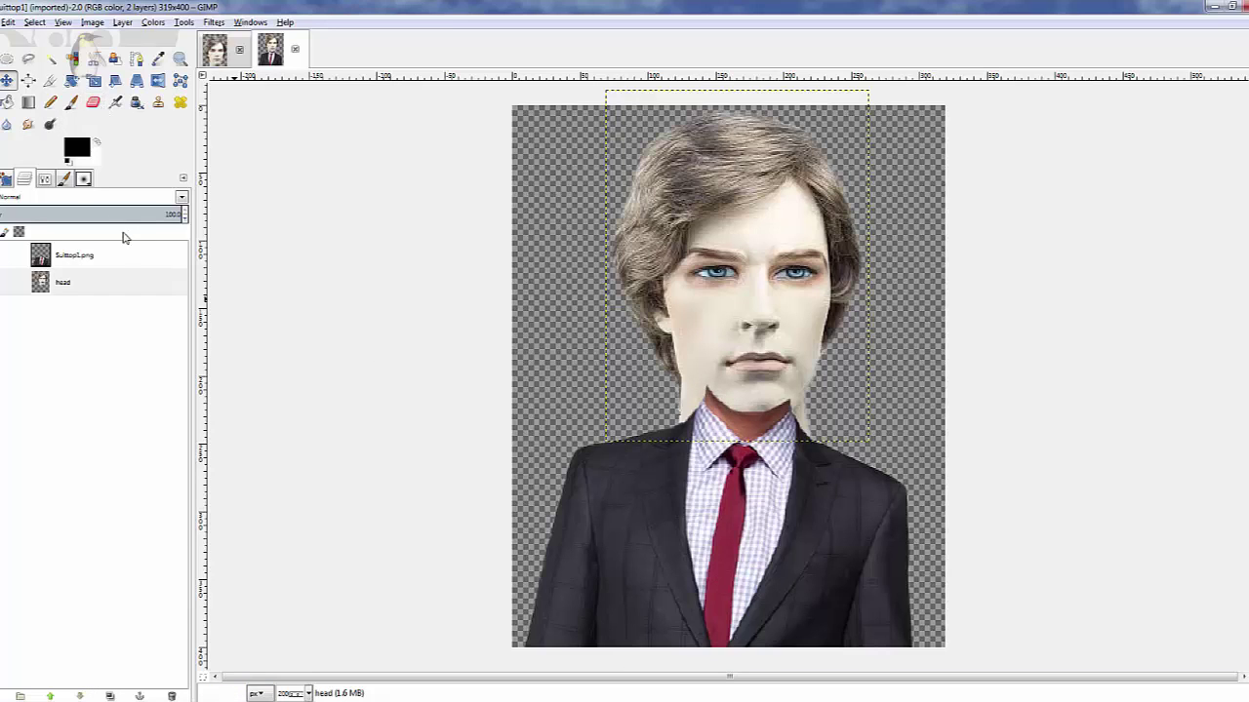
right_click(148, 253)
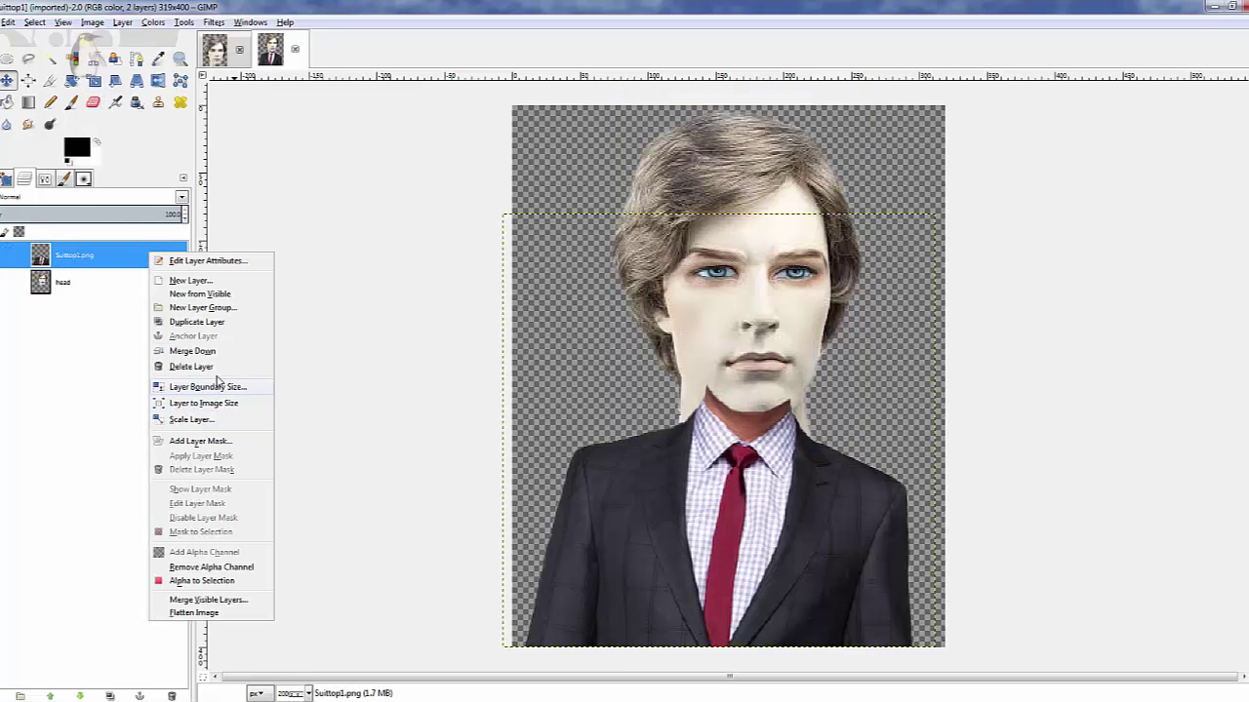
left_click(200, 350)
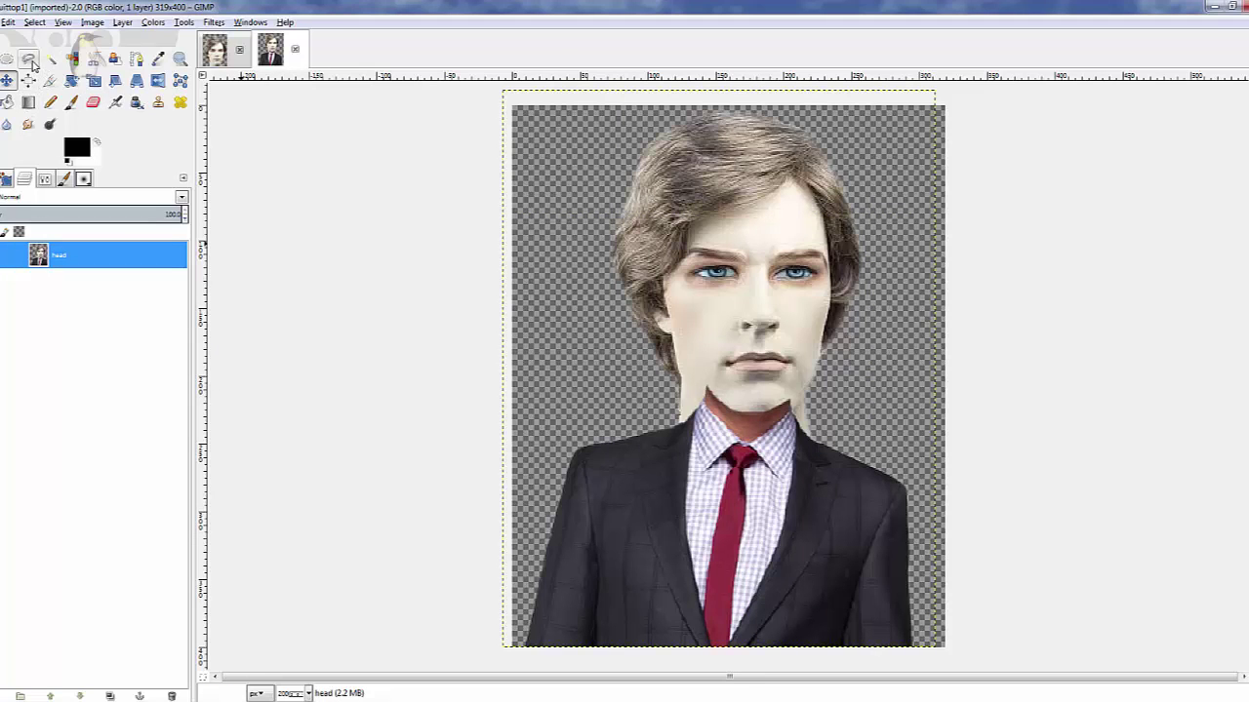
Step: Start a Free Select outline at the collar's left tip and trace the left jaw, ear and hairline up to the forehead
left_click(28, 60)
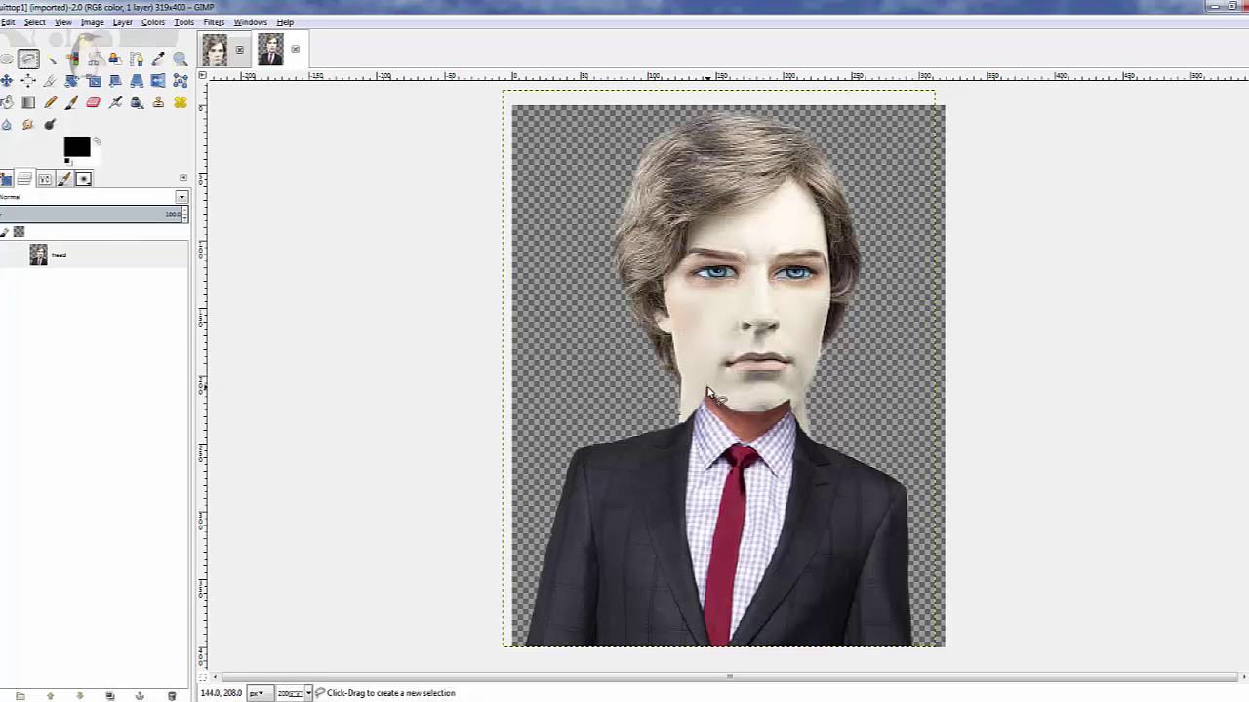
left_click(707, 387)
left_click(688, 378)
left_click(683, 370)
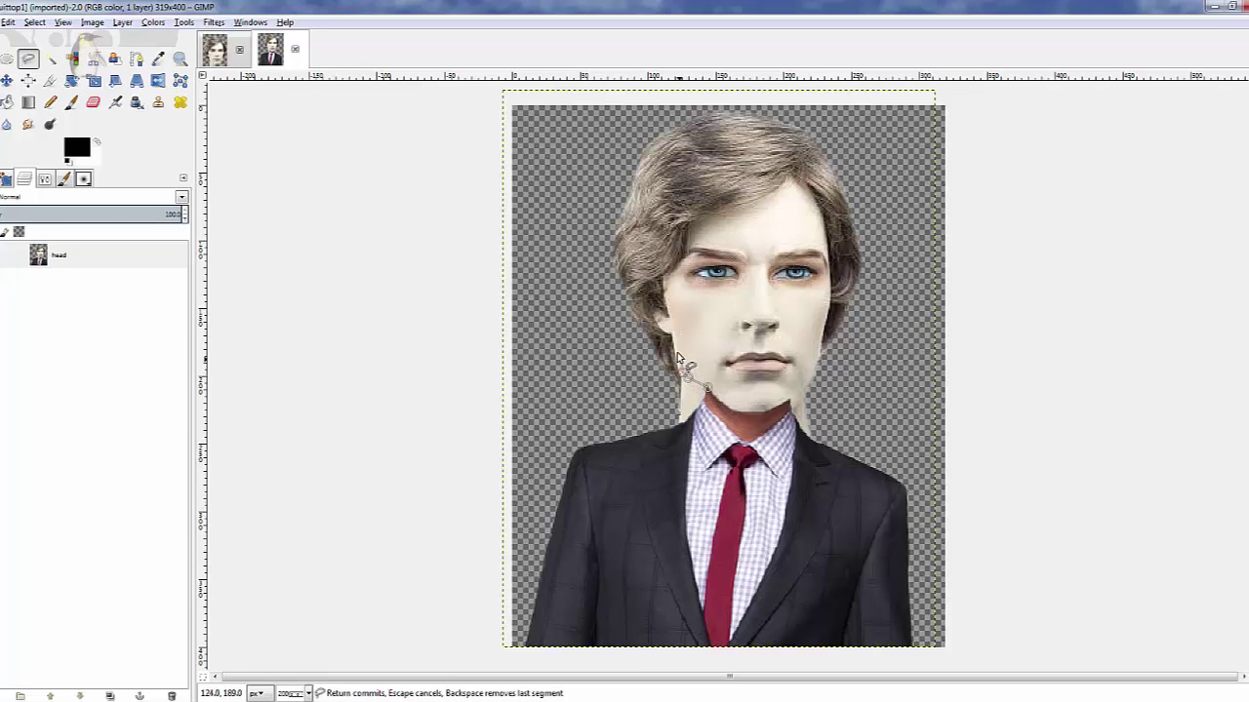
left_click_drag(680, 359, 657, 317)
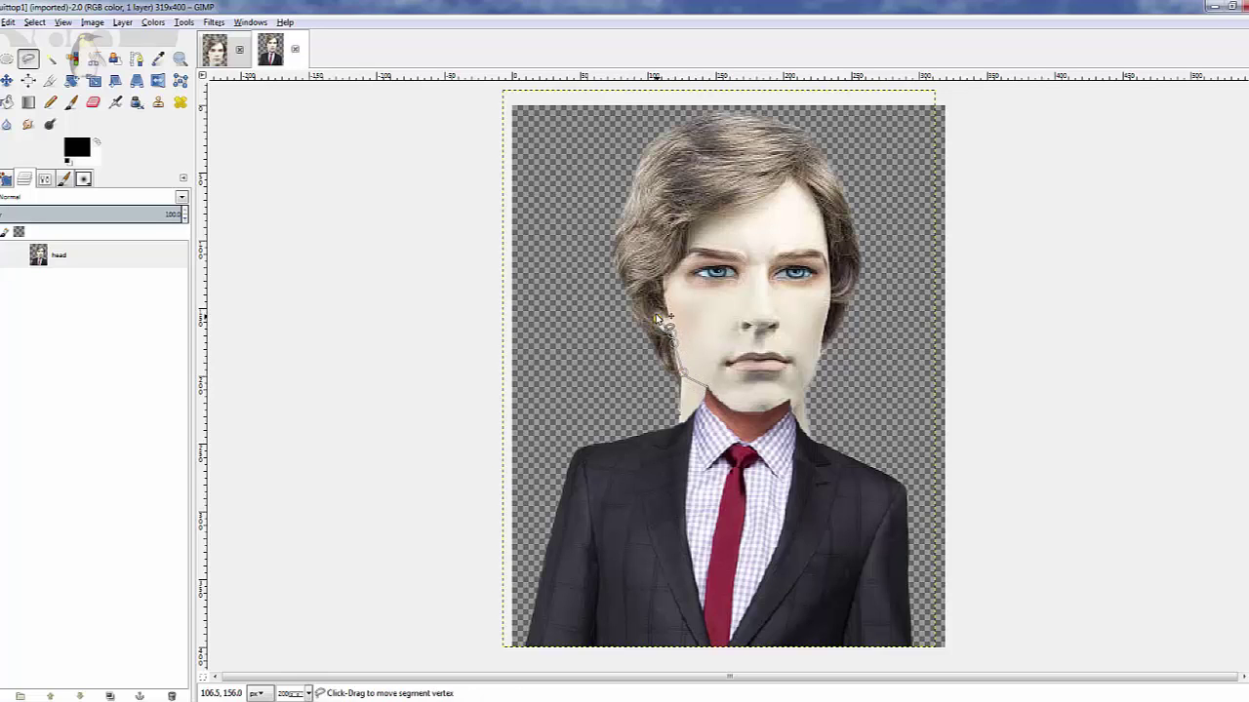
left_click(668, 317)
left_click(665, 289)
left_click(670, 273)
left_click_drag(664, 290, 662, 284)
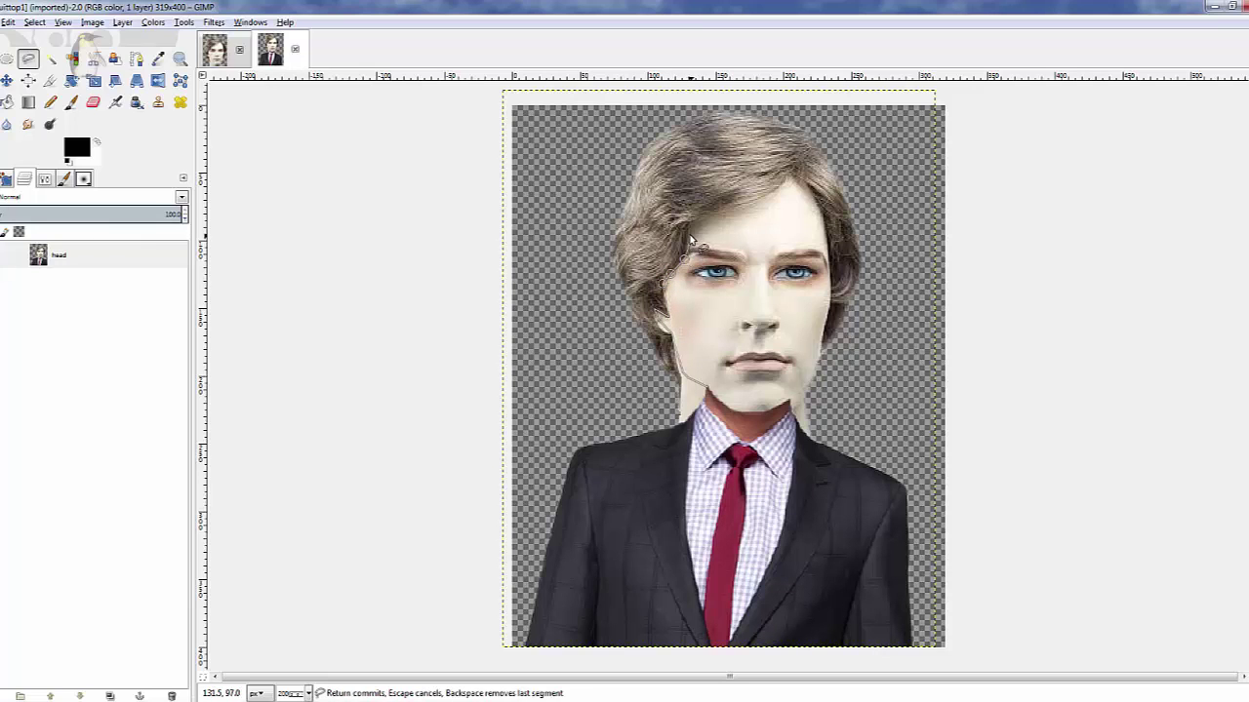
left_click(727, 215)
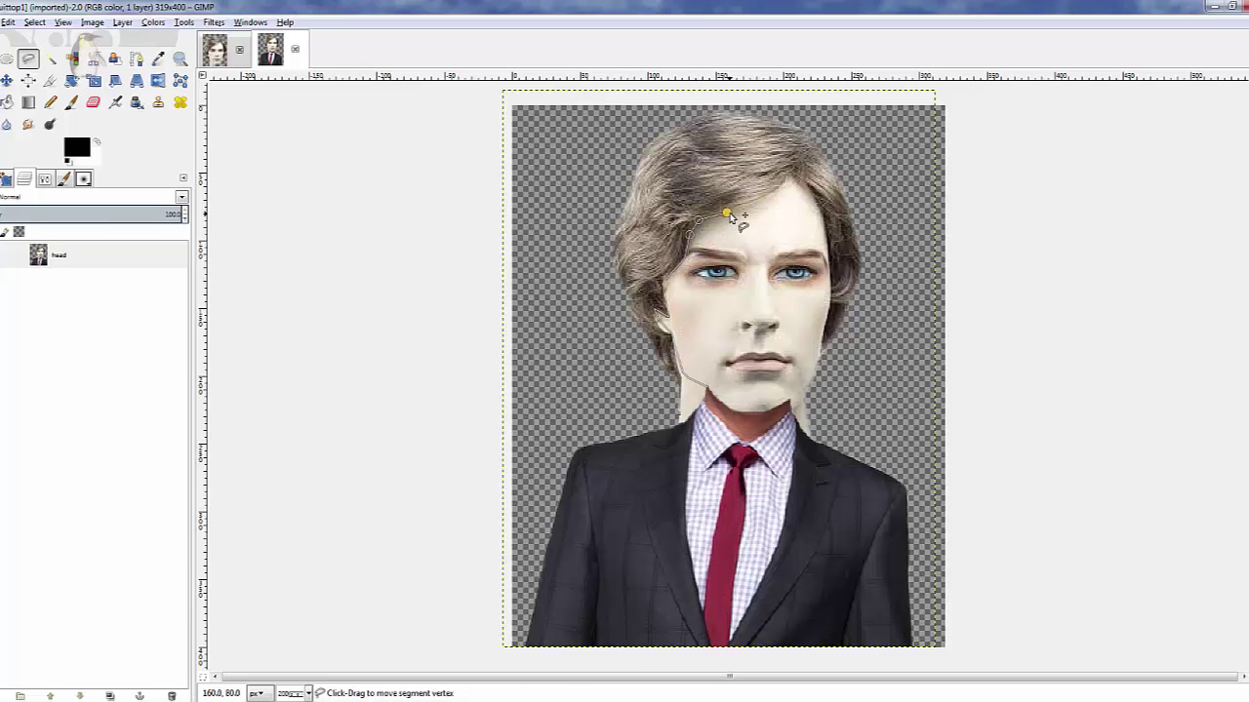
left_click(781, 189)
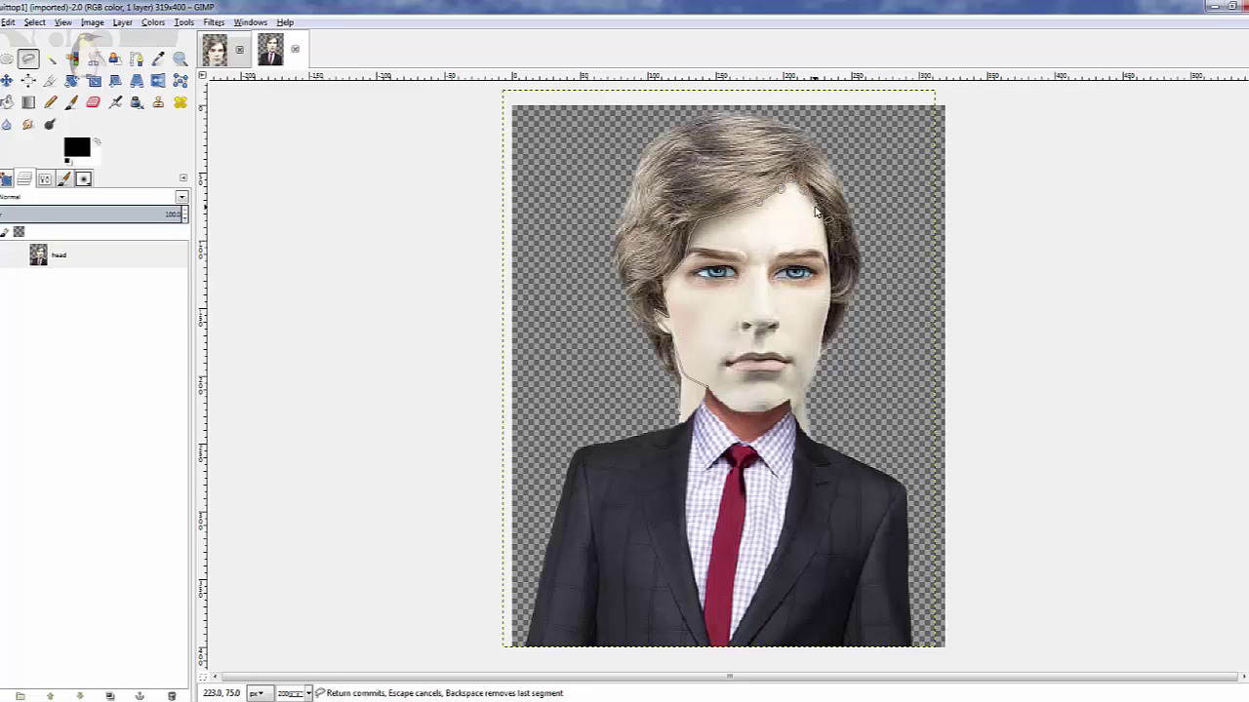
Step: Continue the Free Select outline down the face's right side and around the chin, and close it into a selection
left_click(817, 212)
left_click(829, 254)
left_click(829, 282)
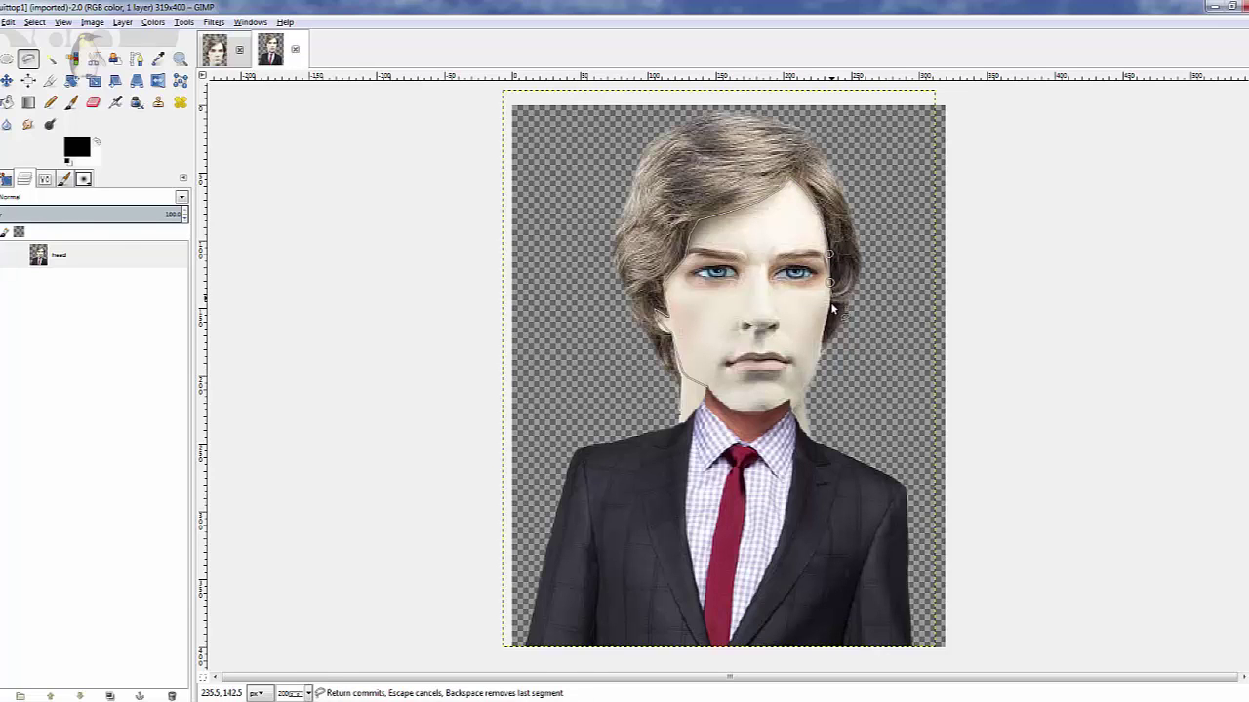
left_click(828, 314)
left_click(823, 336)
left_click(818, 362)
left_click(808, 385)
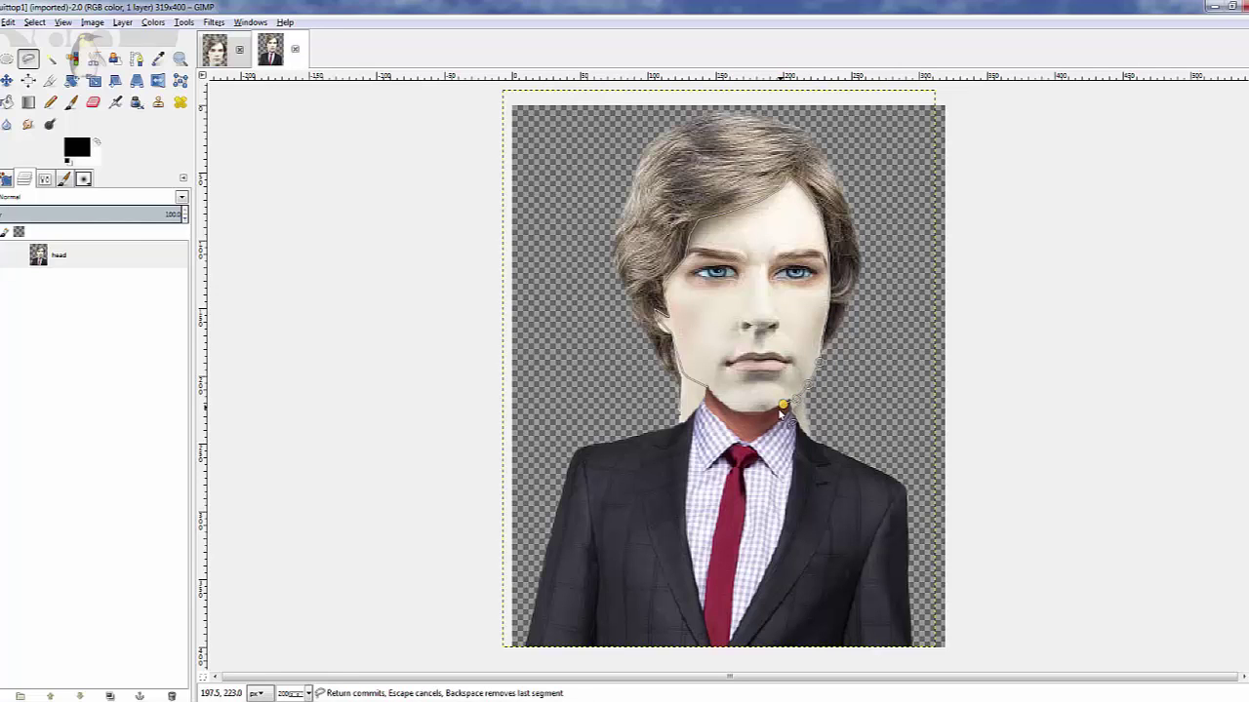
left_click(765, 410)
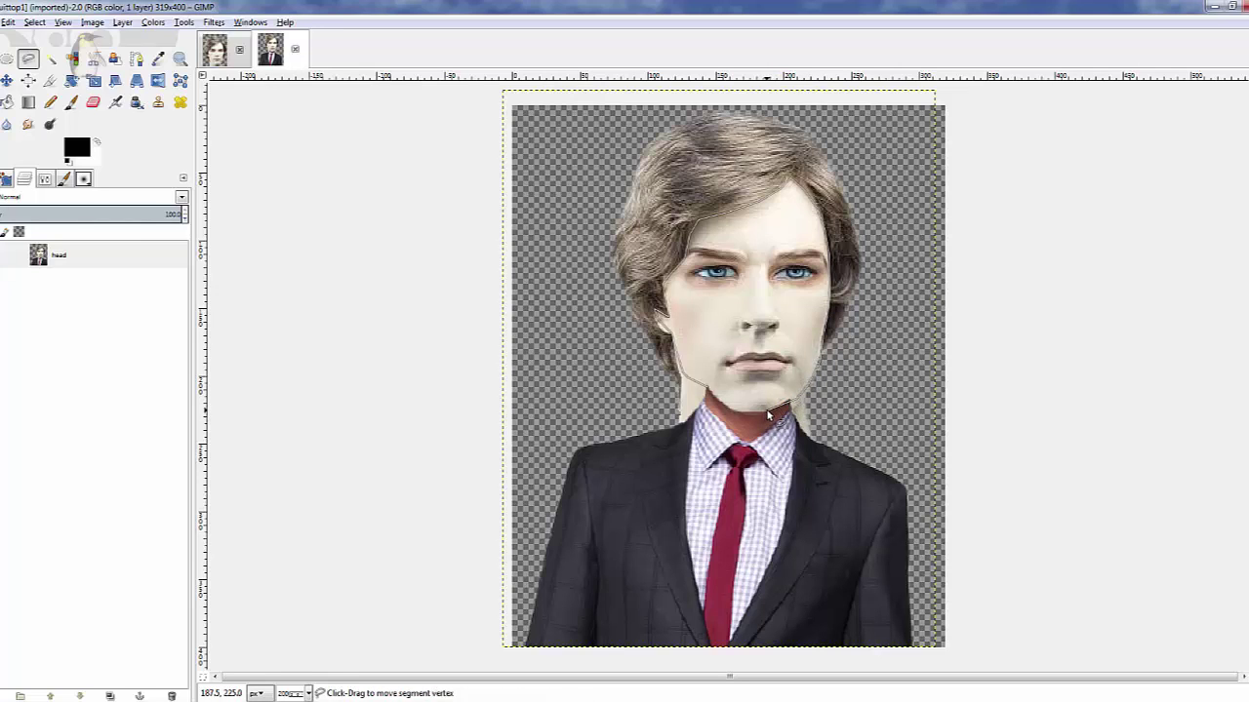
left_click(742, 412)
left_click(718, 403)
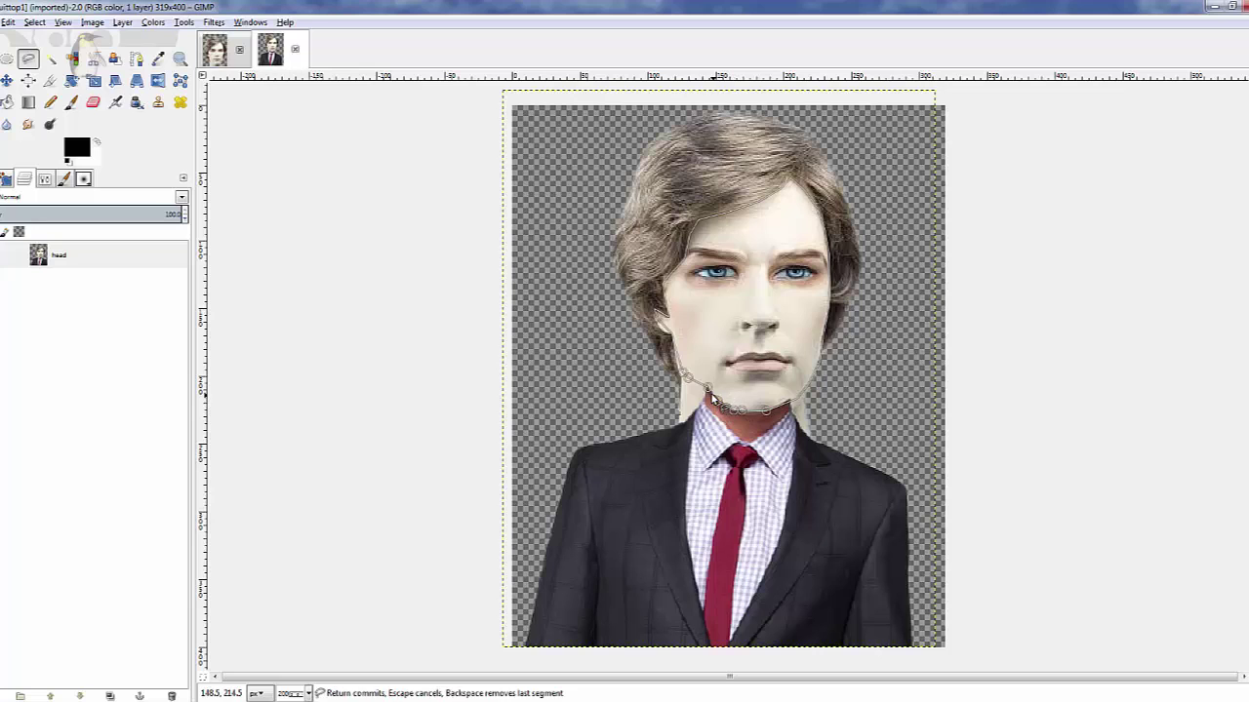
left_click(686, 376)
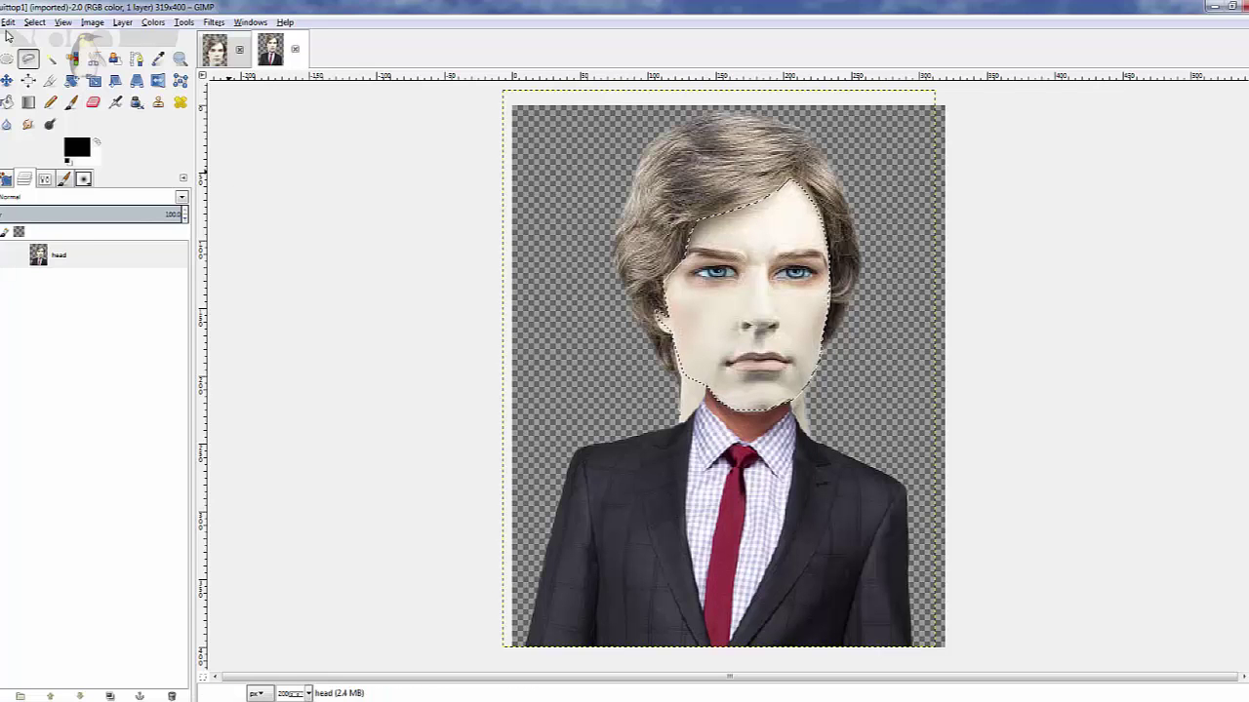
Step: Invert the face selection and erase the leftover pale neck areas on both sides of the suit's neck
left_click(34, 21)
left_click(39, 86)
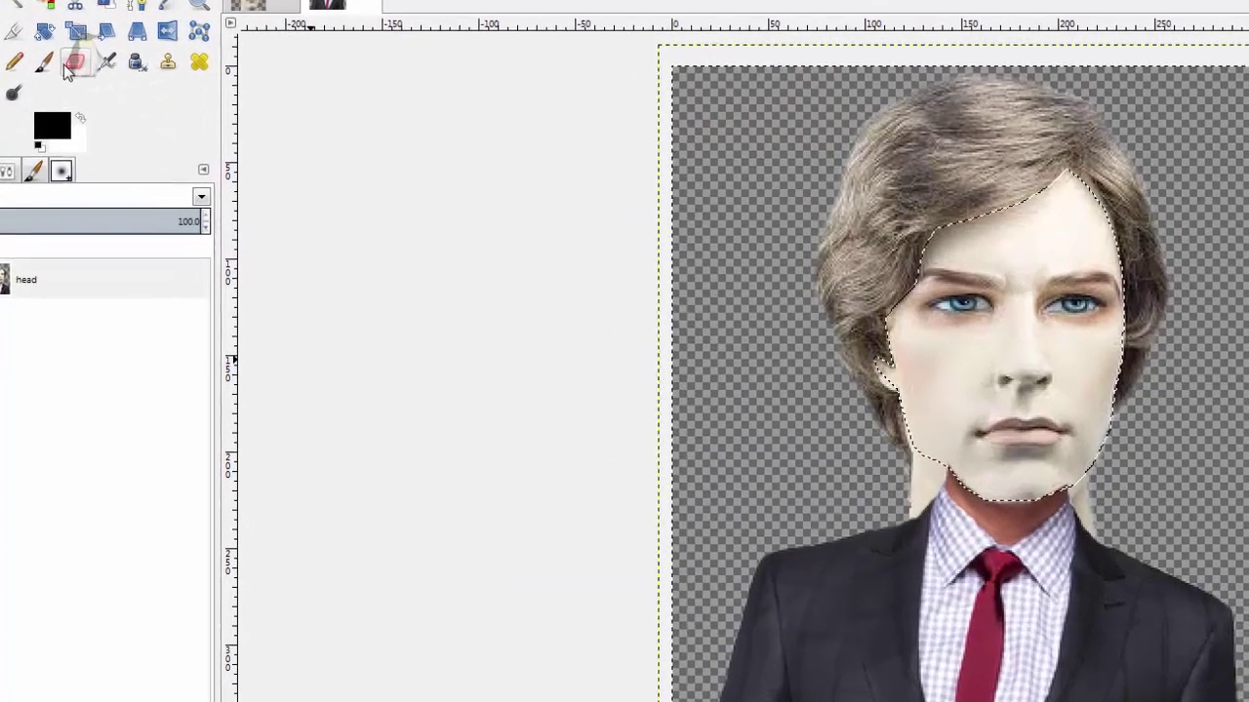
double_click(93, 102)
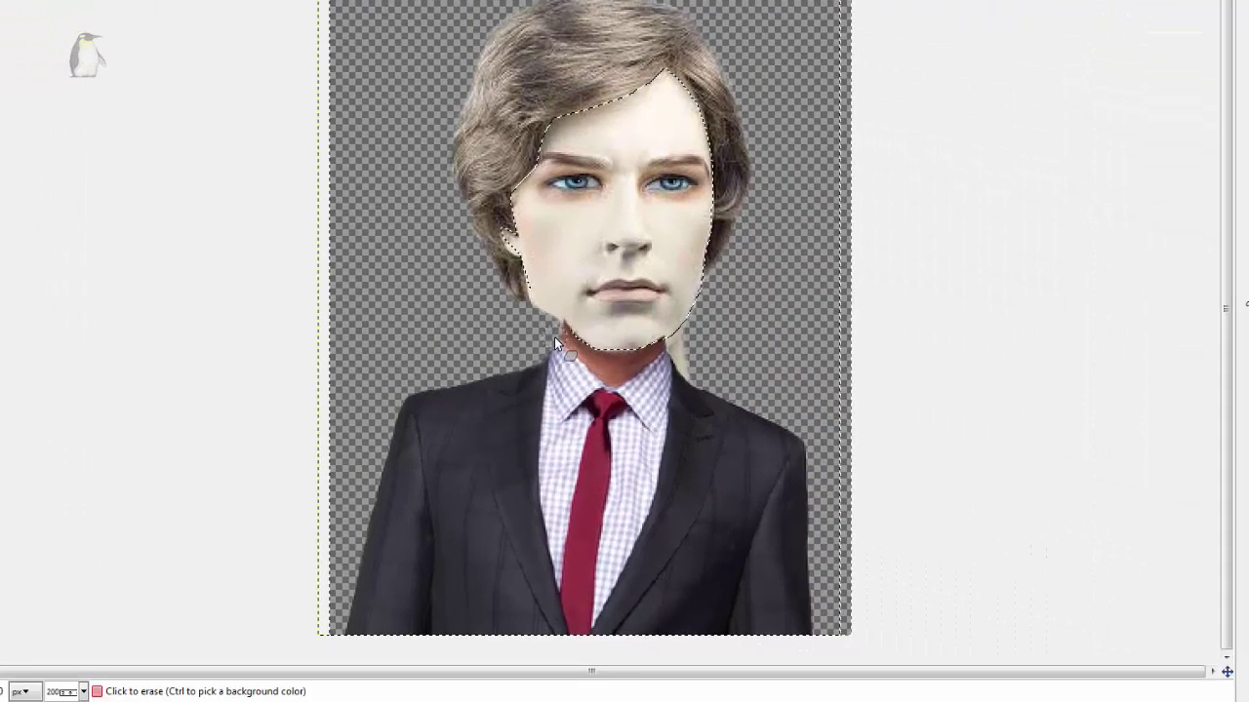
left_click_drag(556, 344, 546, 326)
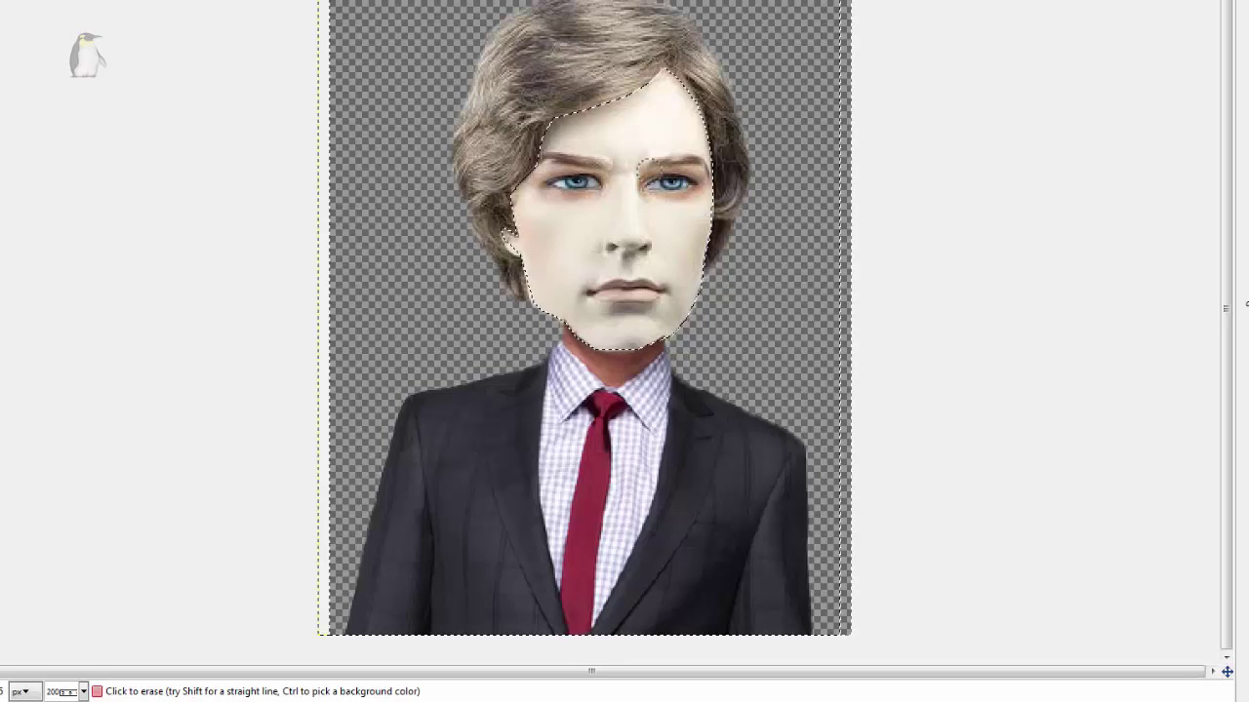
Step: Clear the selection and tidy the jaw and neck edges with the Eraser reduced to size 3, working at 800% zoom
key("ctrl+shift+a")
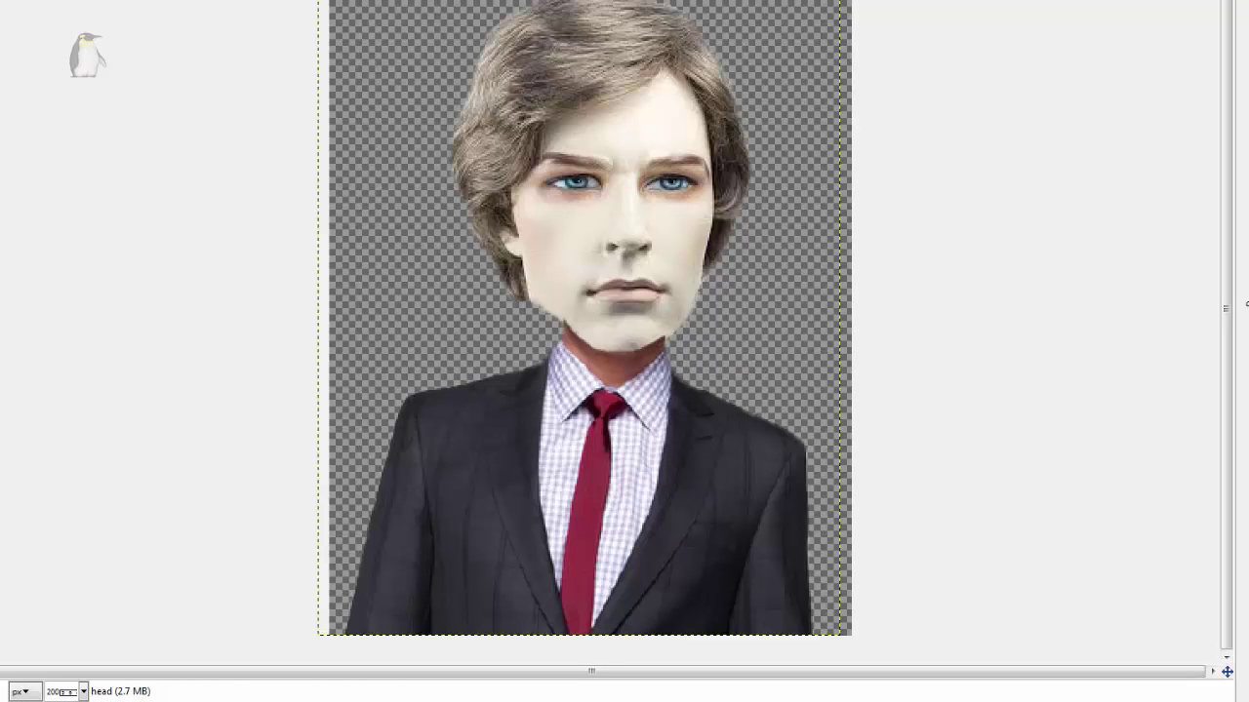
left_click(83, 692)
left_click(56, 551)
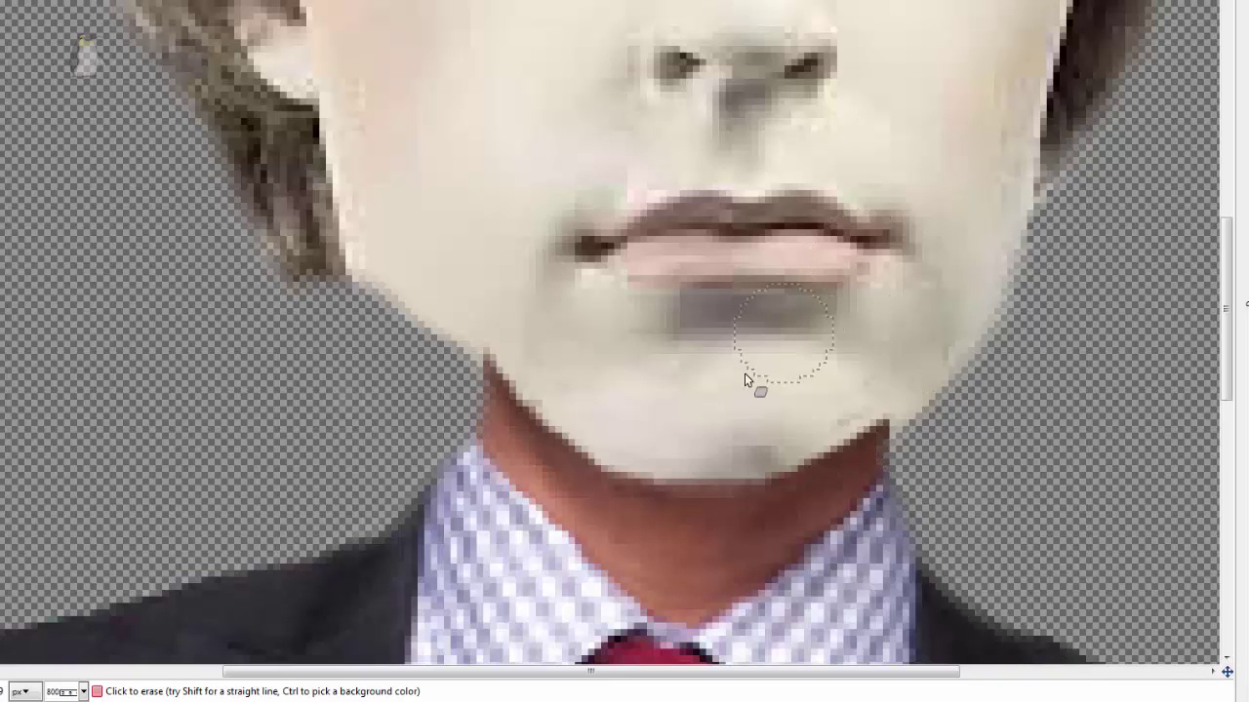
key("bracketleft")
key("bracketleft")
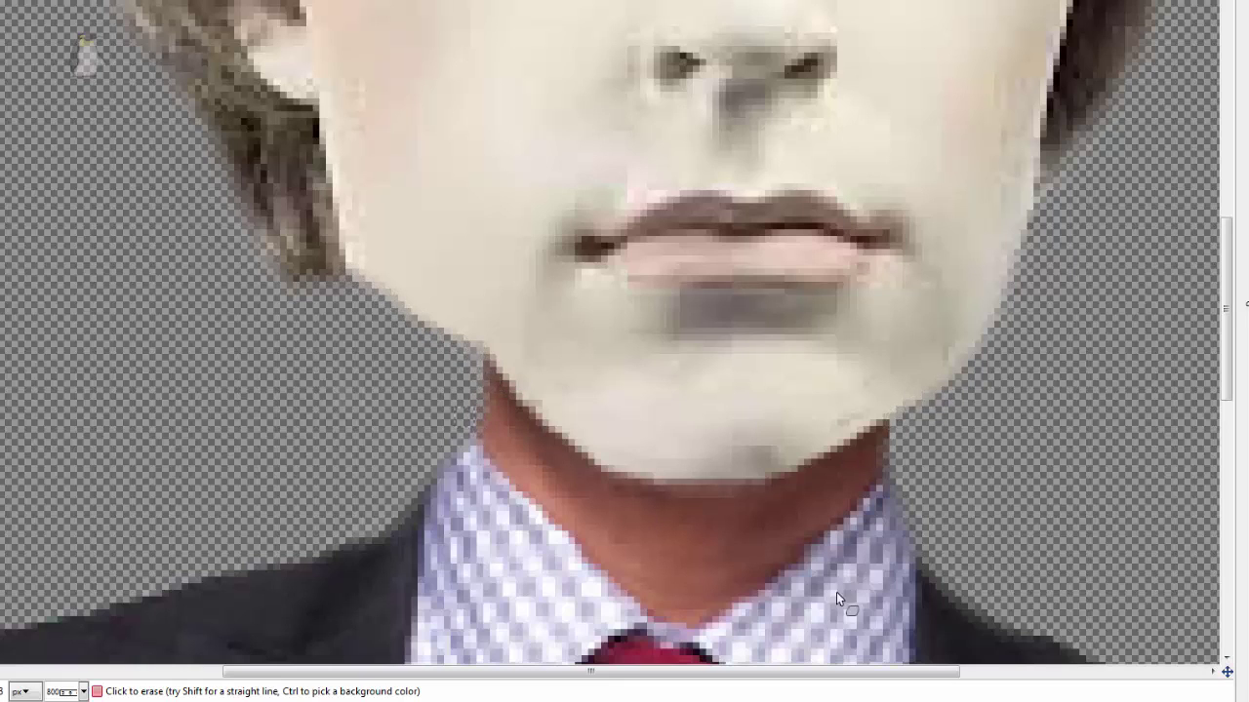
Step: Sample the pale chin colour as the foreground colour and paint over the reddish neck with the Paintbrush at size 10
scroll(1208, 459, "down", 5)
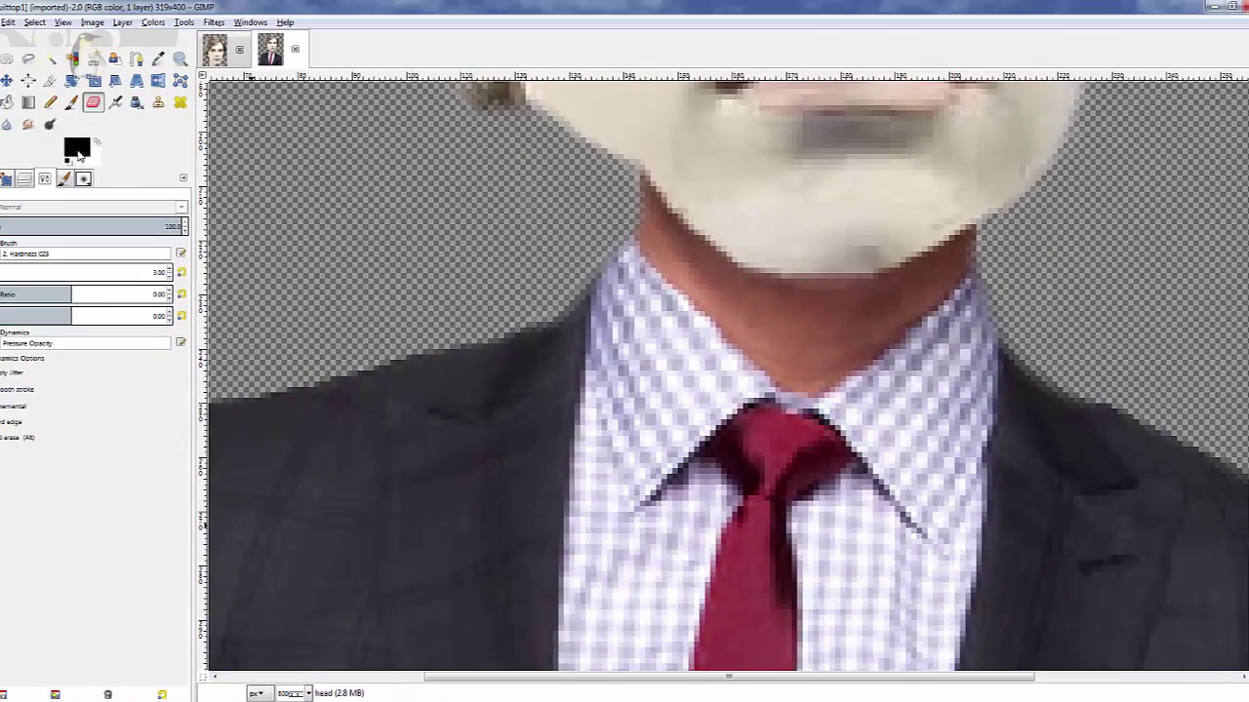
left_click(78, 147)
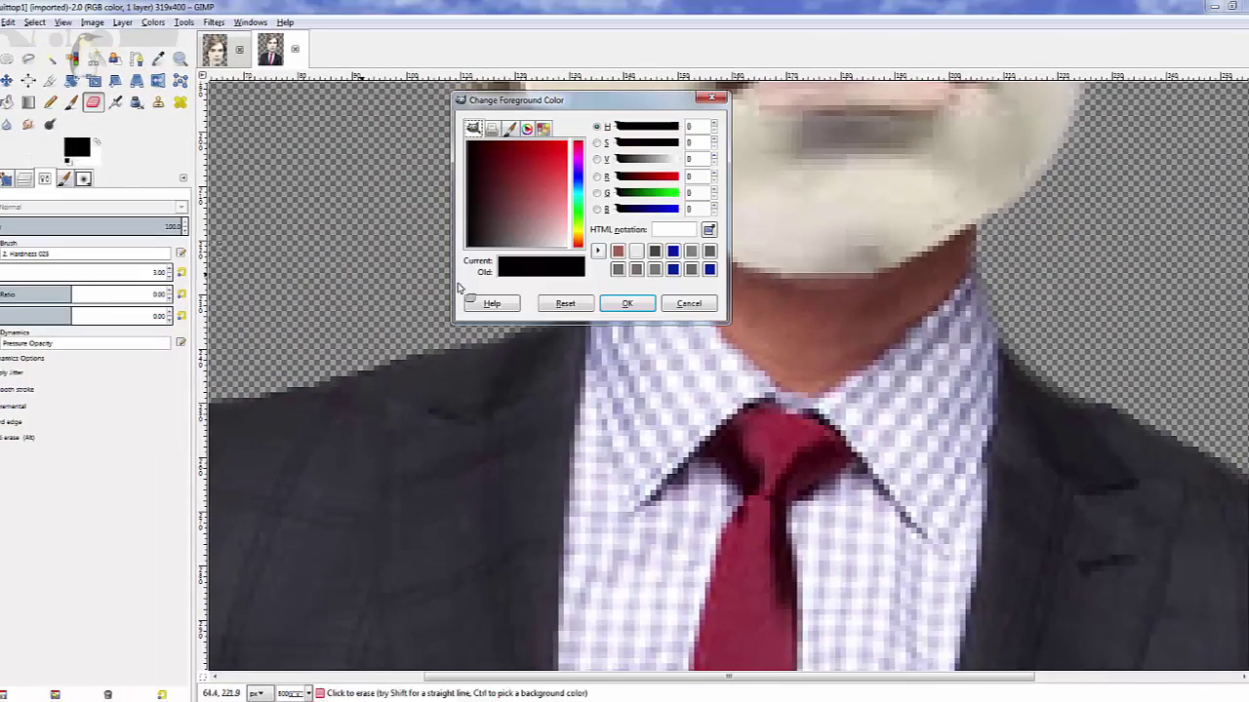
left_click(824, 236)
left_click(627, 303)
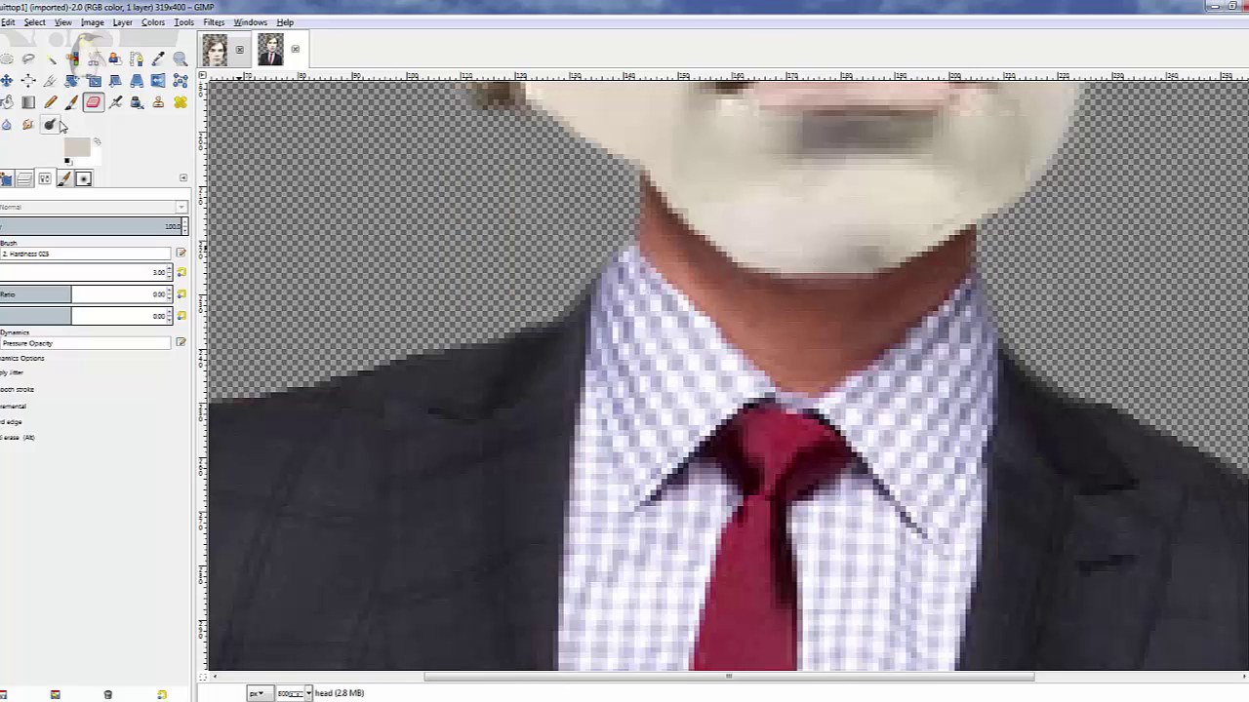
left_click(71, 102)
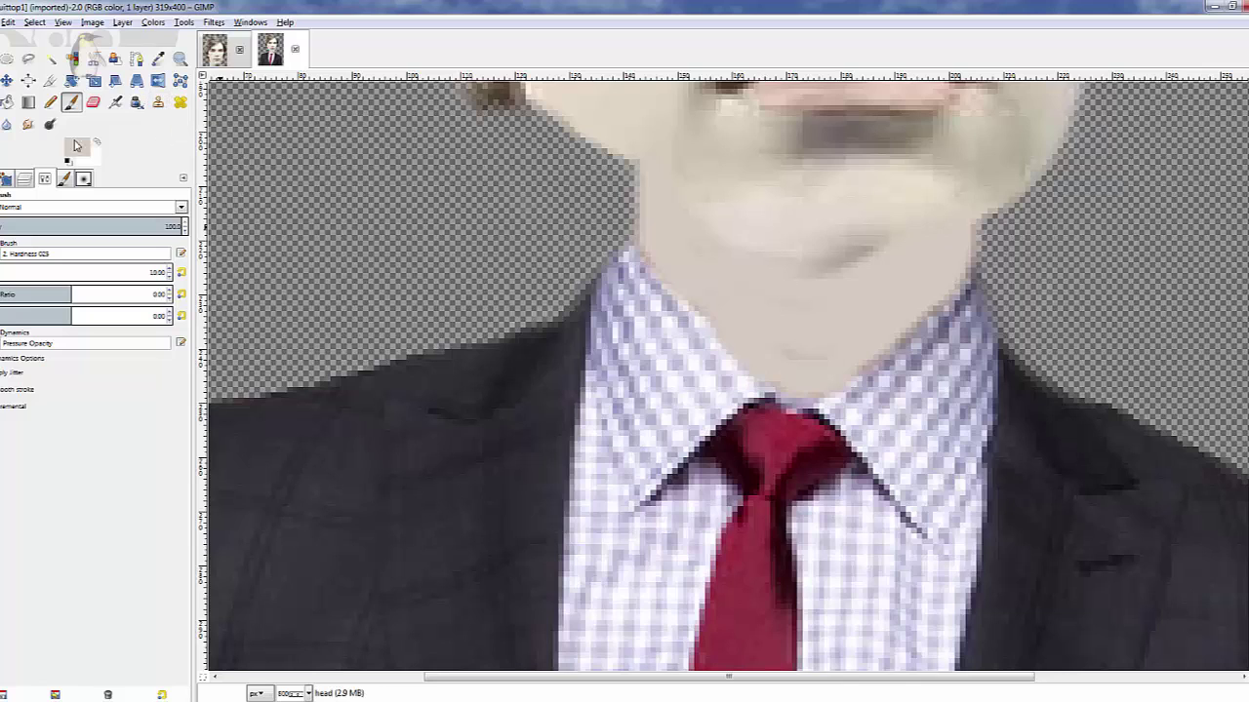
Step: Smudge the painted neck along both collar edges and above the tie knot with a size 6 brush
left_click(28, 125)
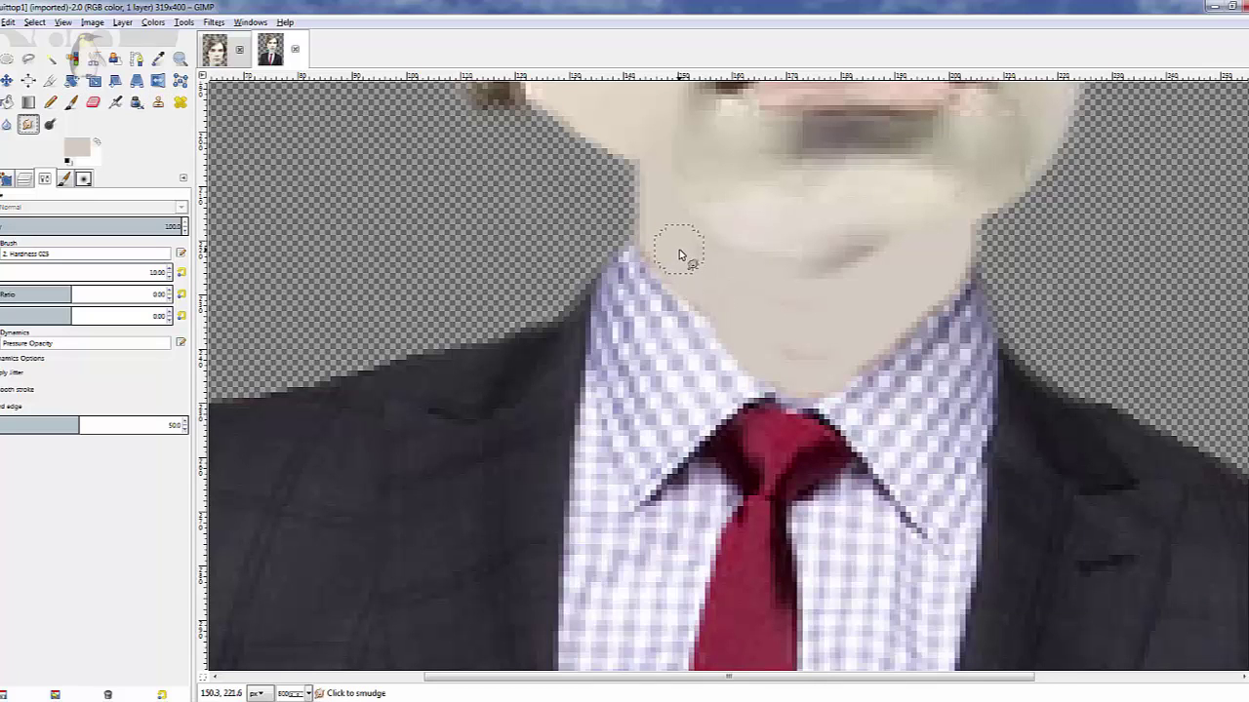
key("bracketleft")
key("bracketleft")
key("bracketleft")
key("bracketleft")
left_click_drag(652, 246, 695, 296)
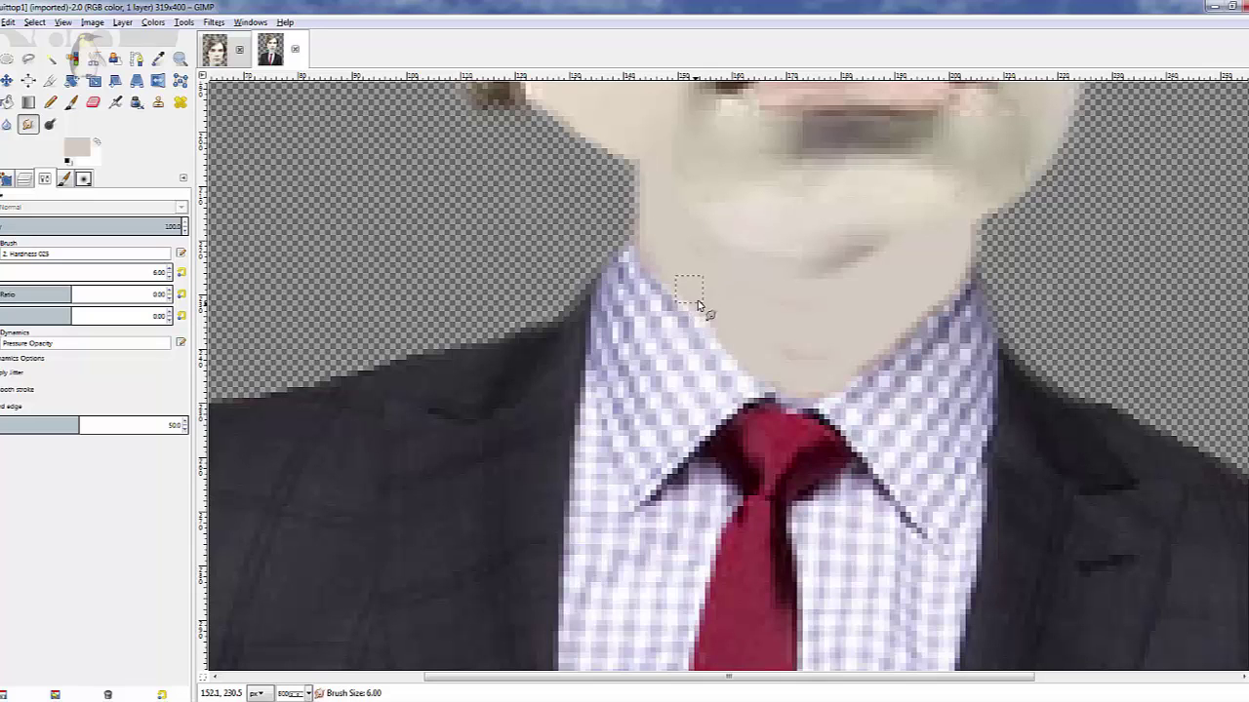
mouse_move(795, 365)
left_mouse_down()
mouse_move(846, 385)
mouse_move(763, 376)
mouse_move(827, 387)
mouse_move(789, 389)
mouse_move(880, 361)
mouse_move(946, 294)
left_mouse_up()
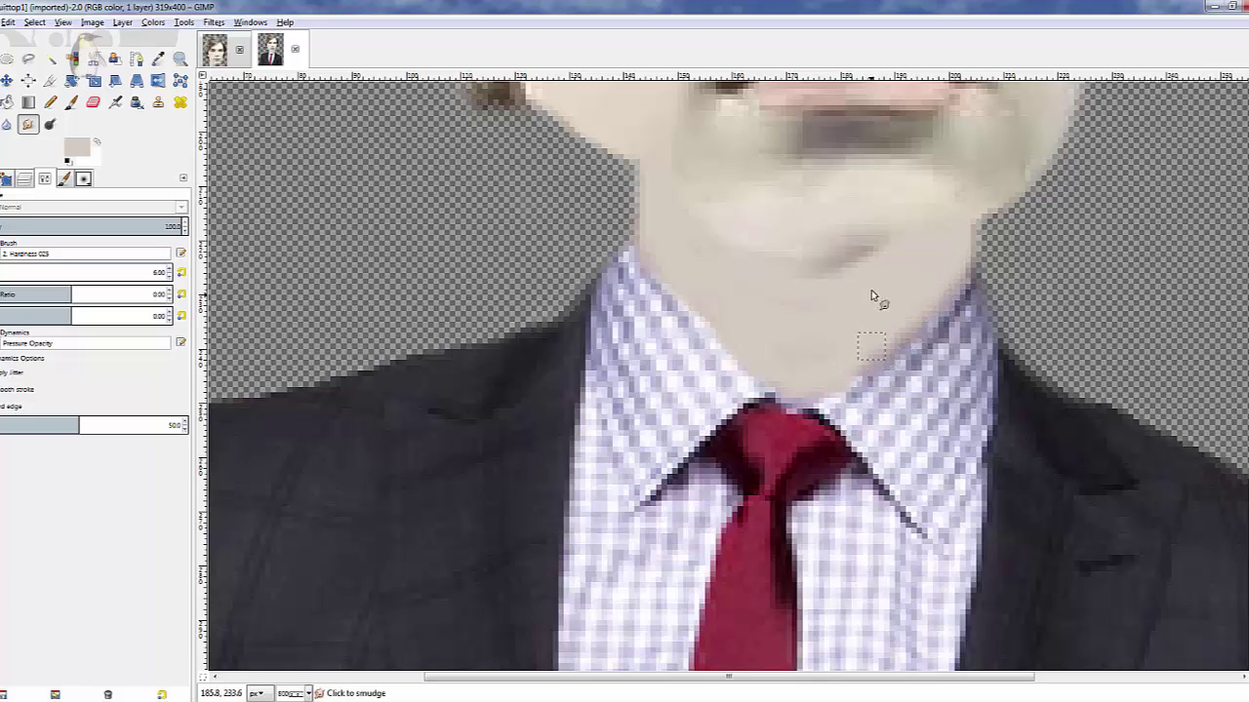